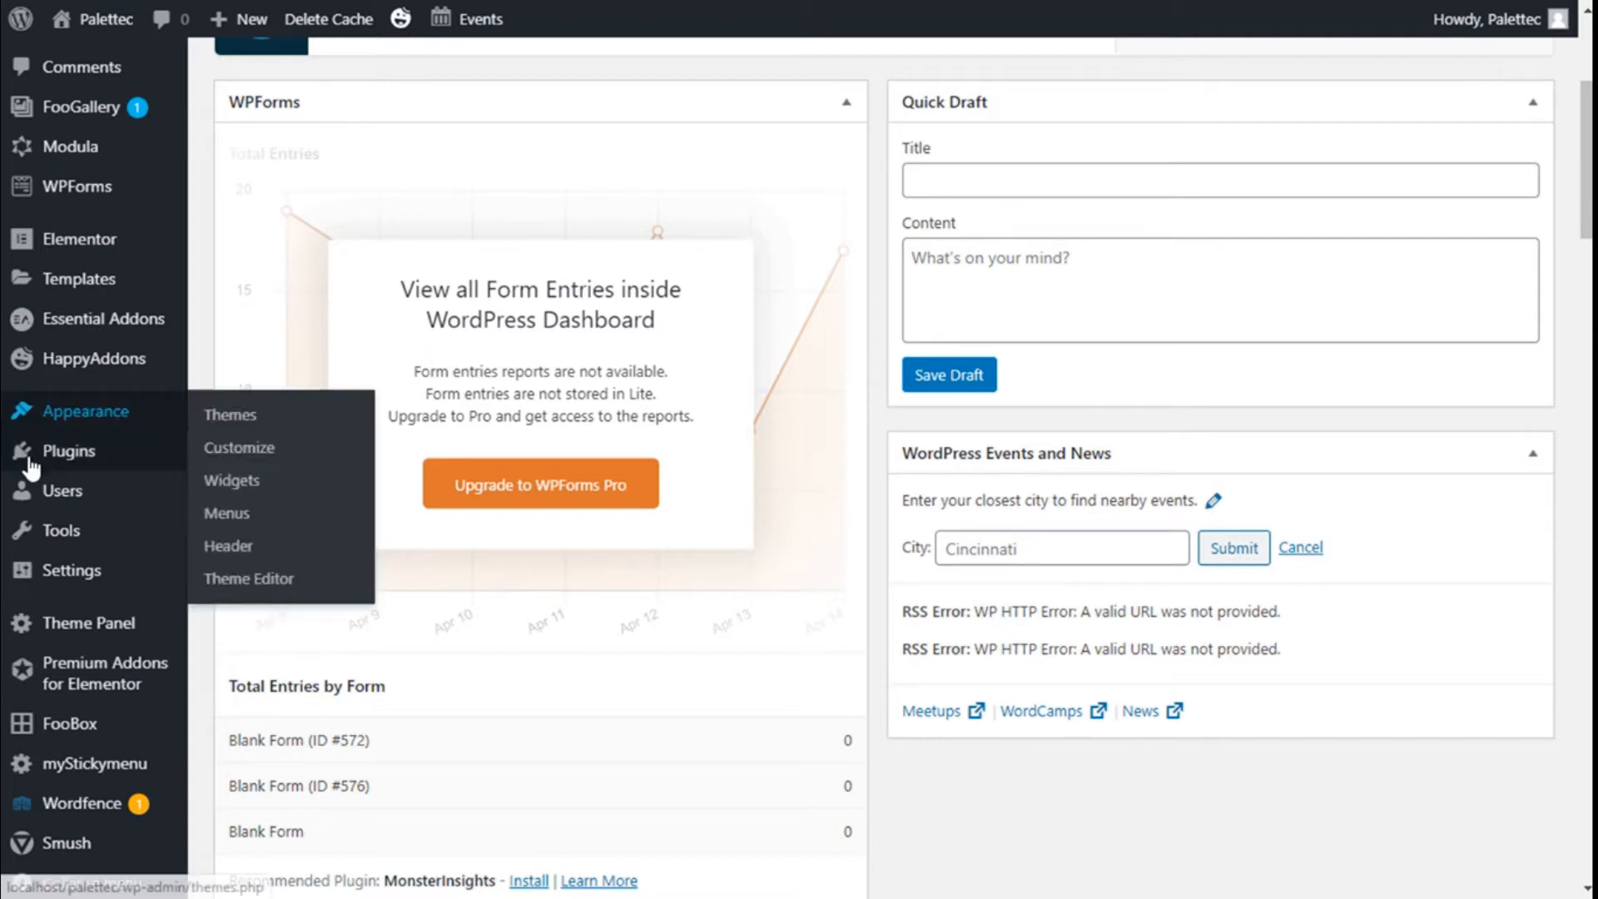
Step: Open Wordfence's Scan page and review the scan status, scan stages and results found
mouse_move(73, 812)
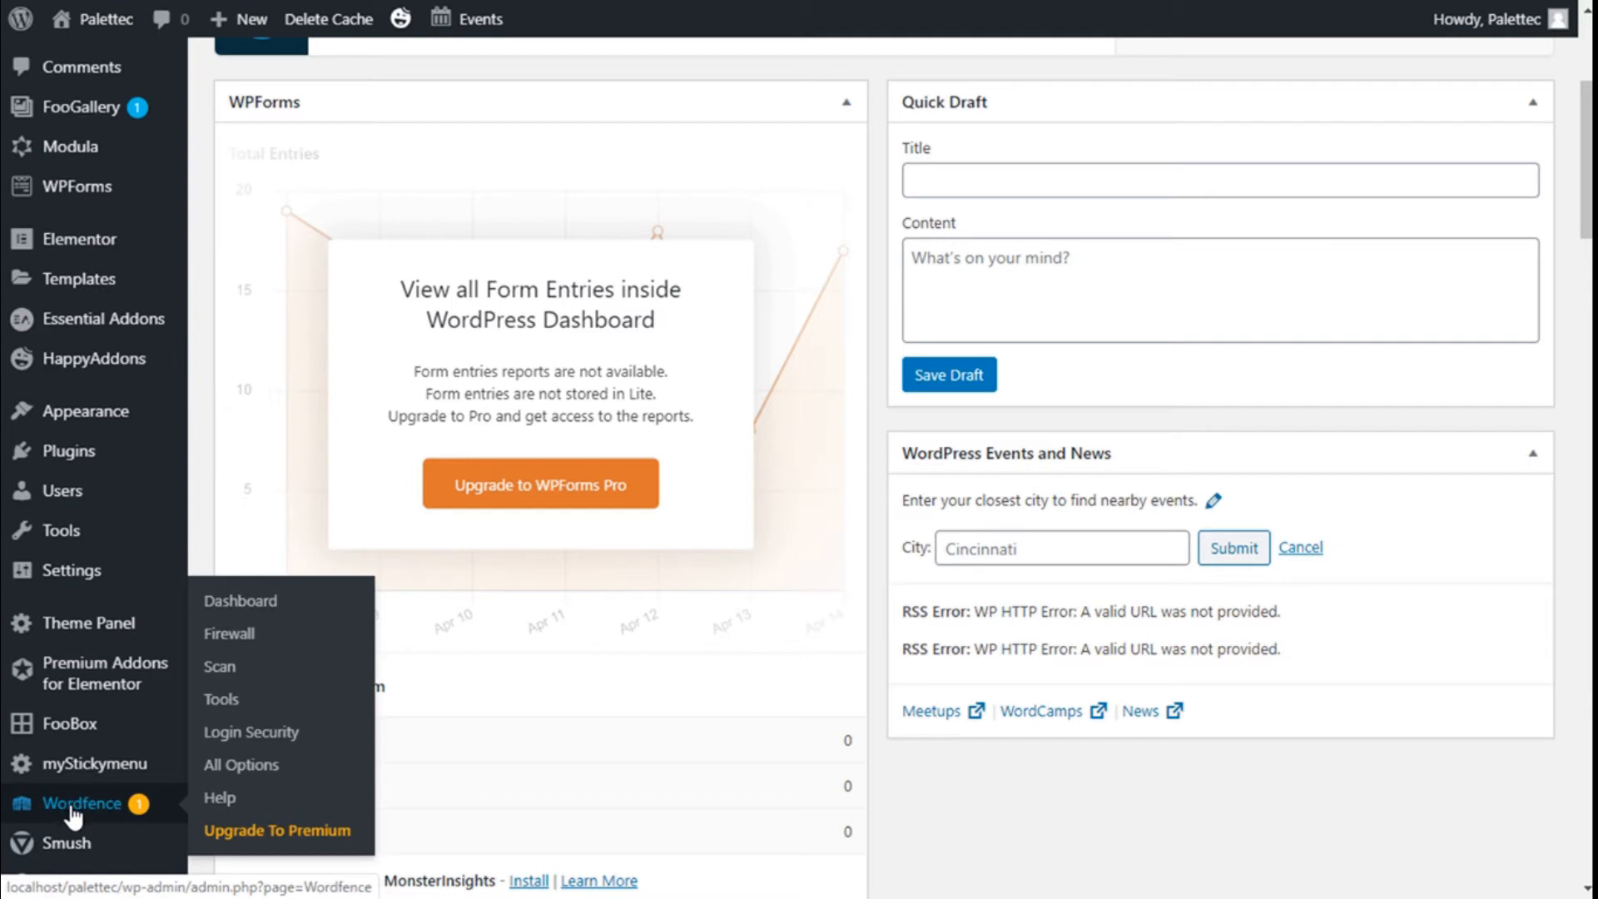
left_click(233, 669)
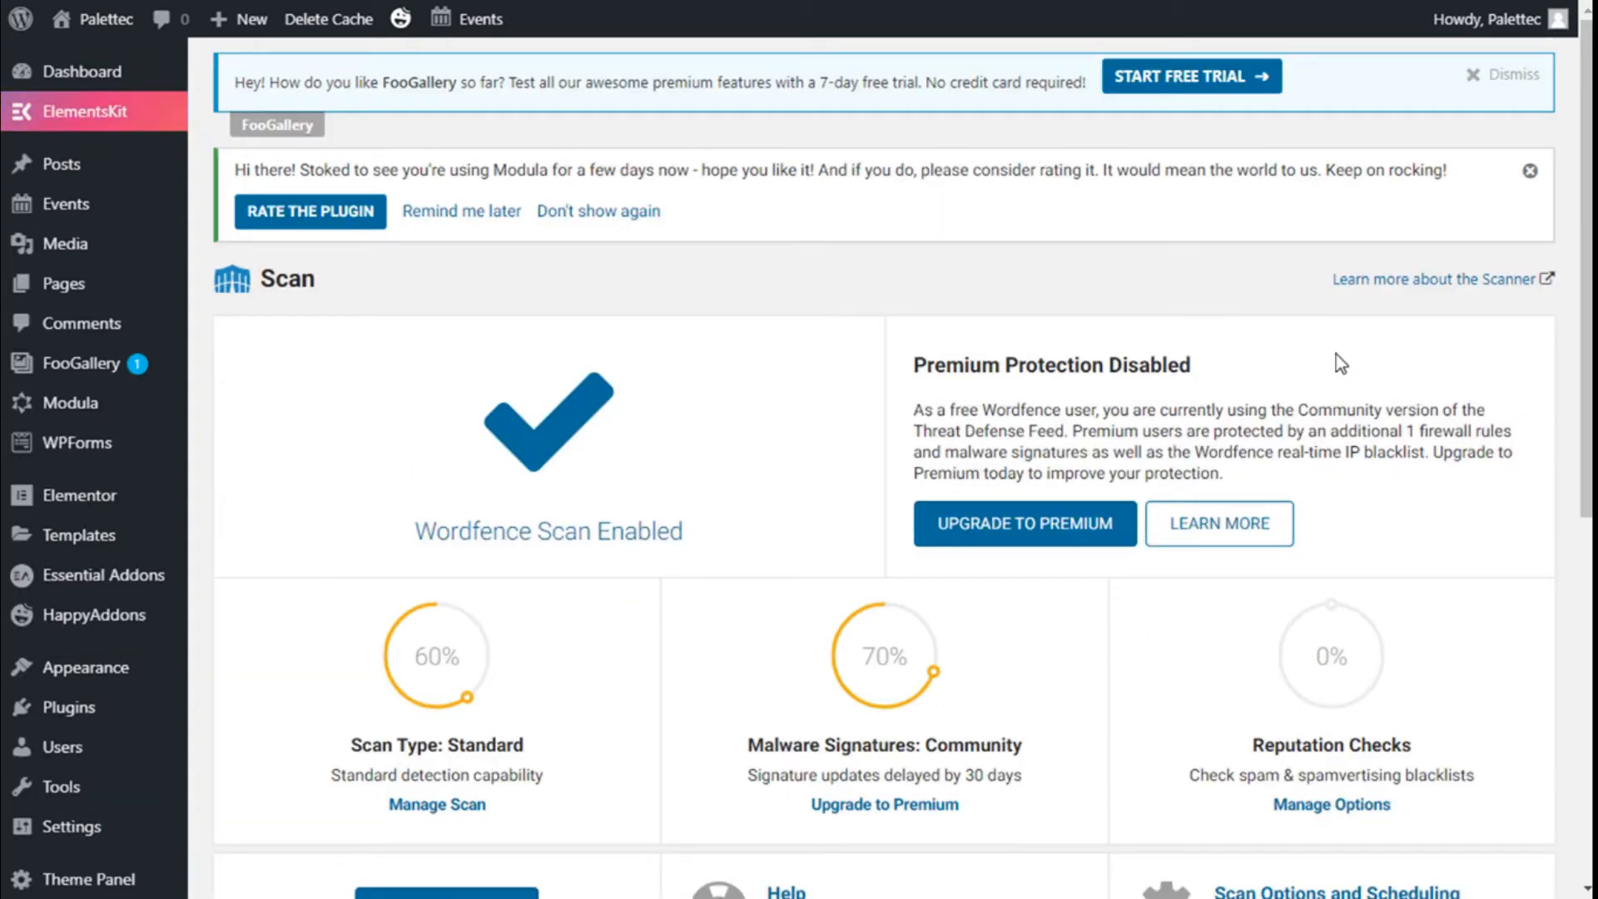
scroll(1336, 354, "down", 5)
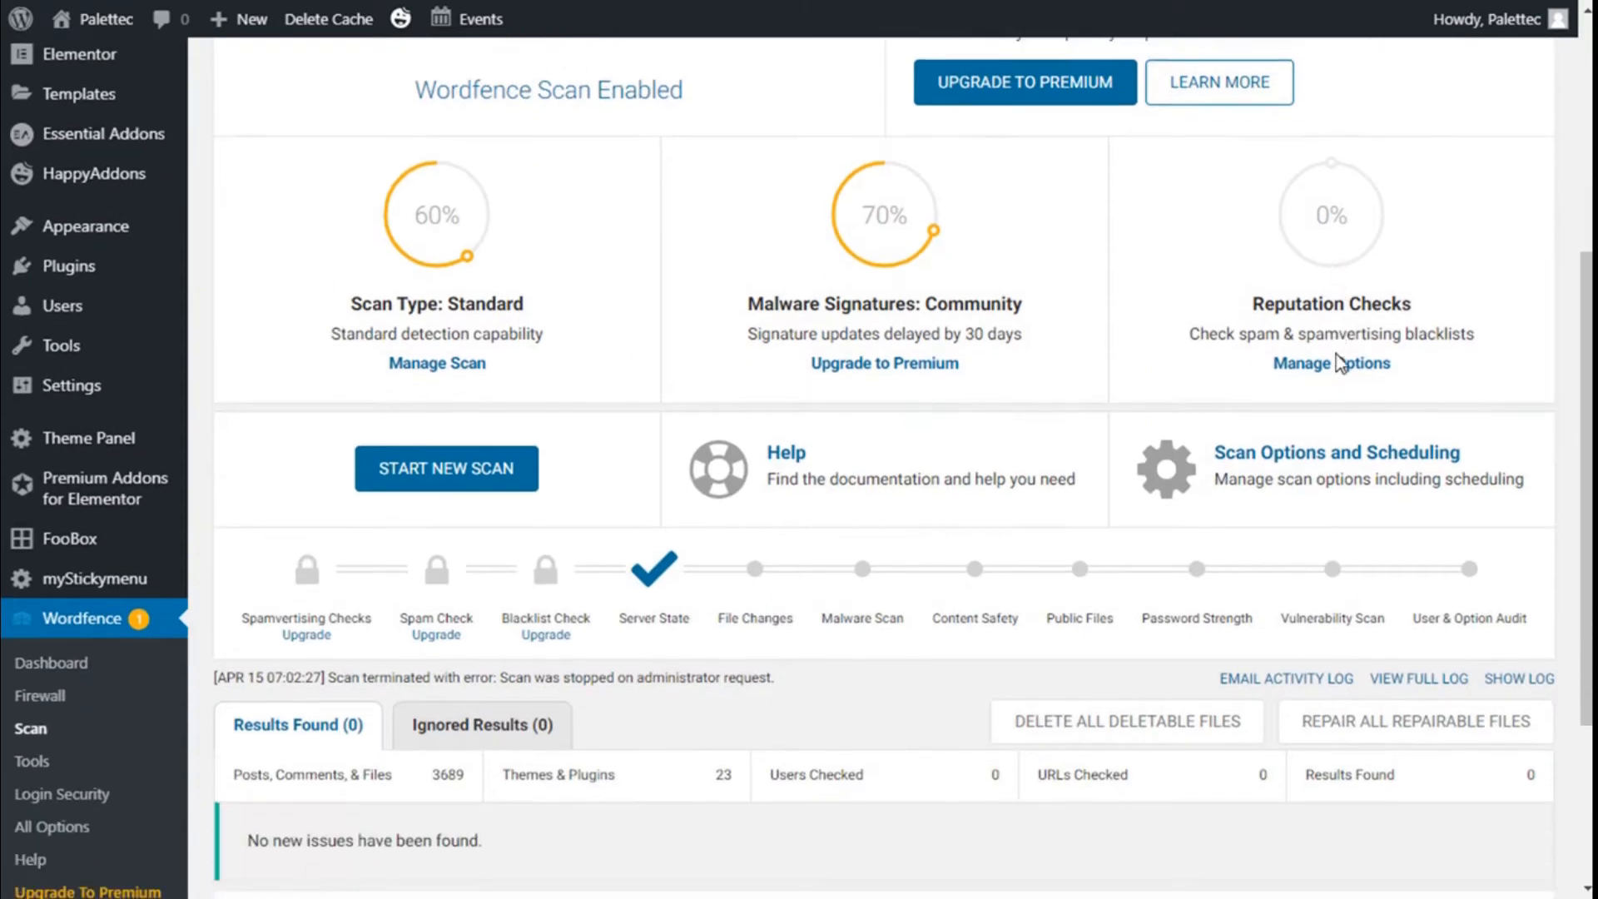
scroll(1130, 364, "down", 3)
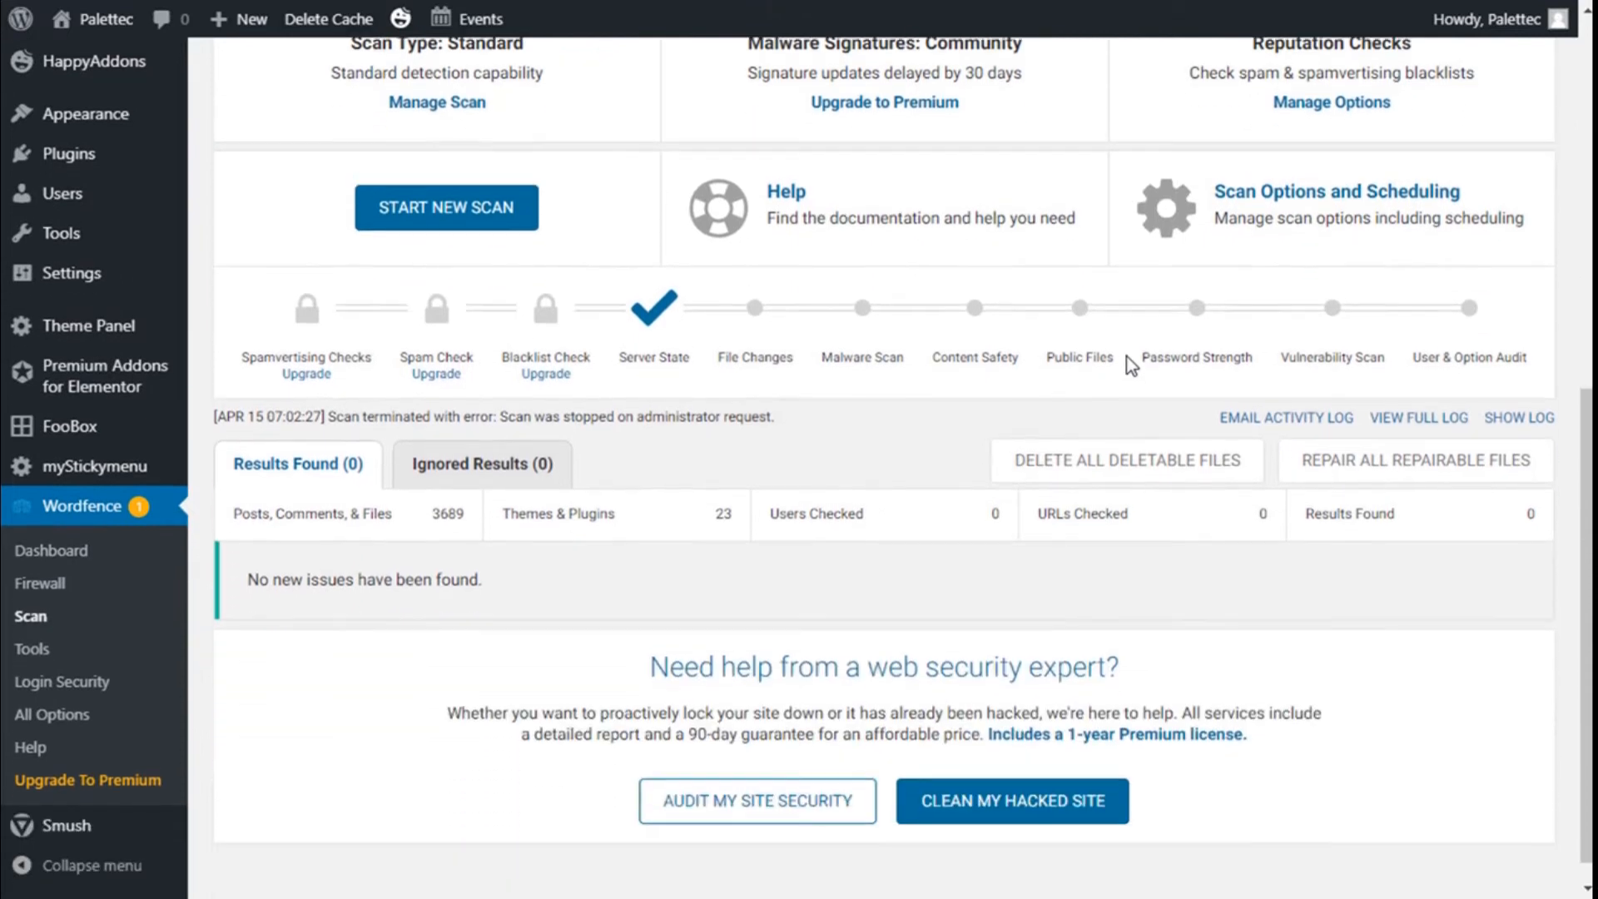
scroll(1131, 364, "up", 1)
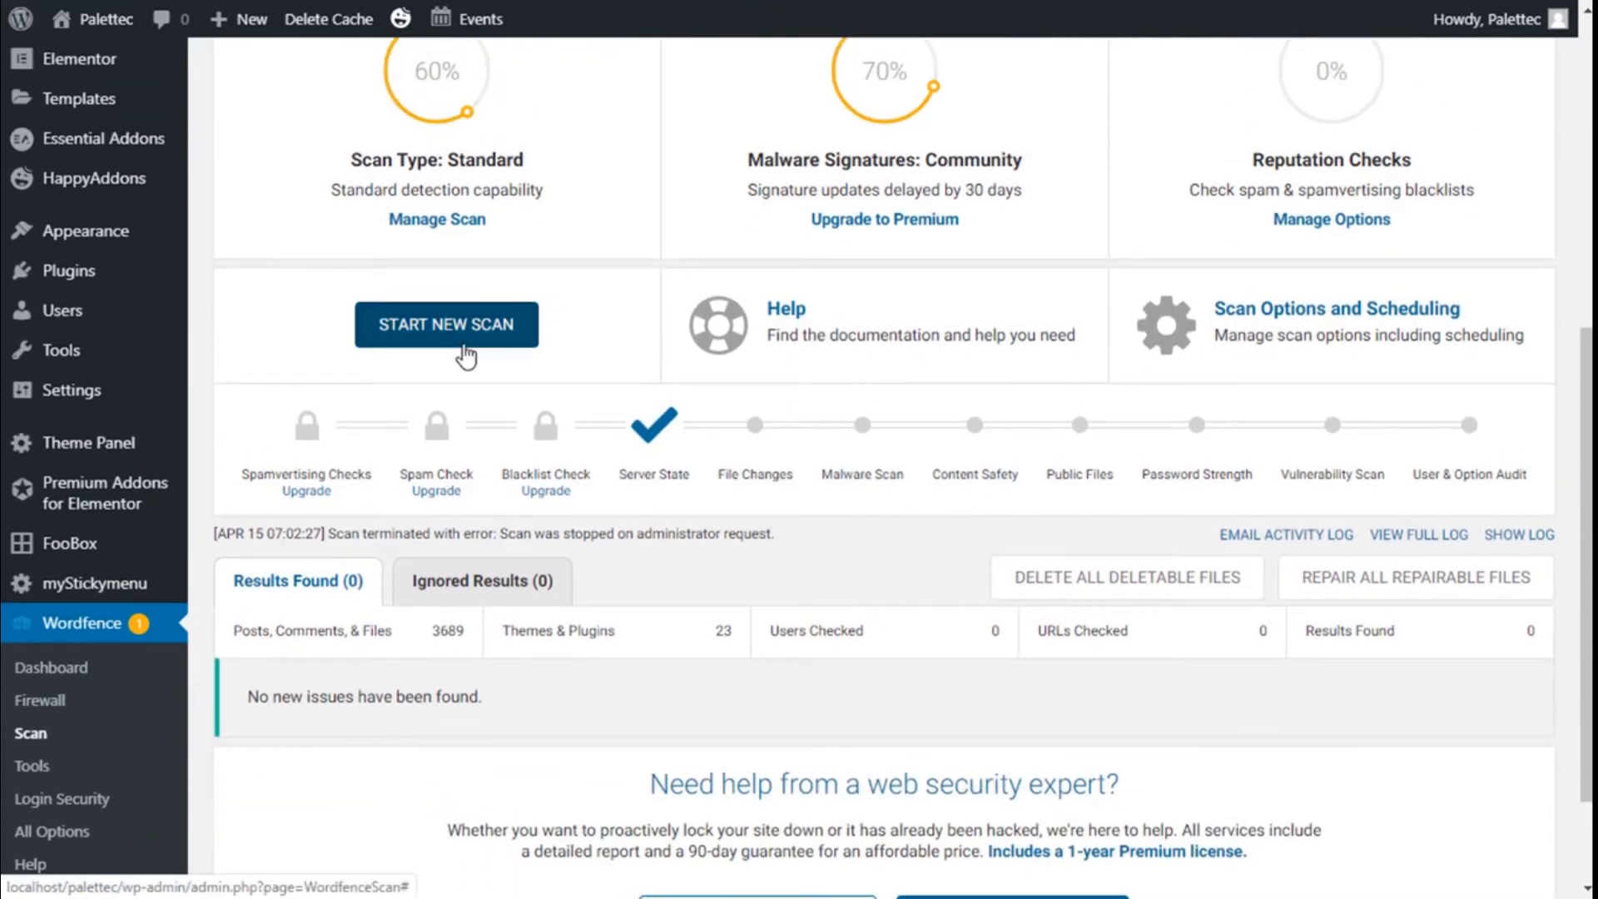
scroll(467, 356, "down", 2)
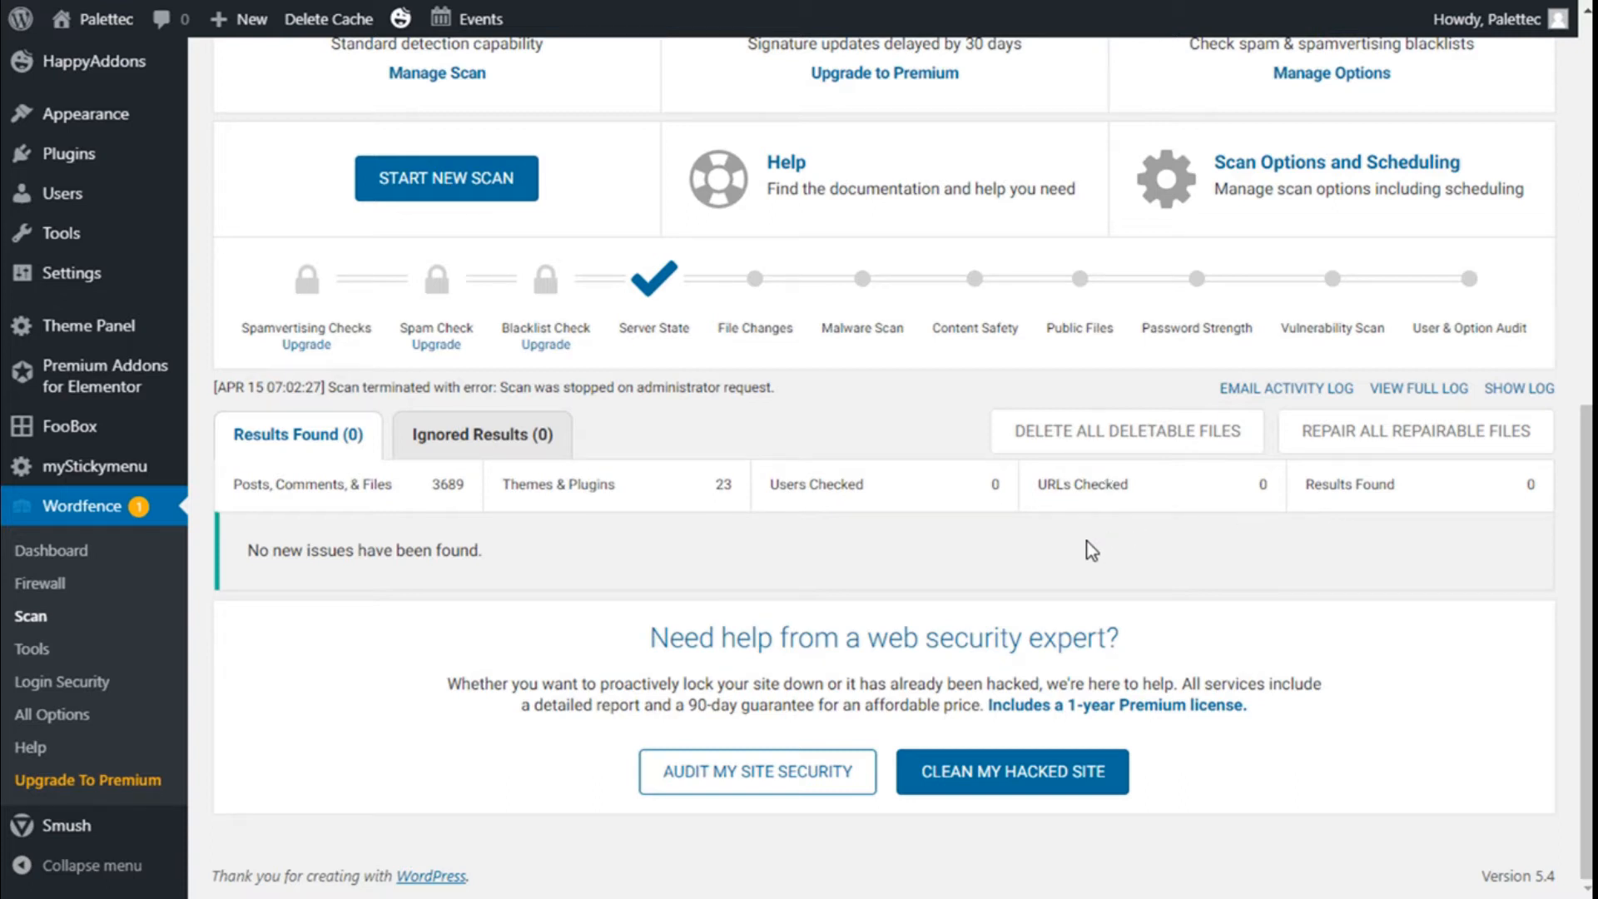
scroll(1091, 550, "up", 6)
scroll(635, 500, "down", 1)
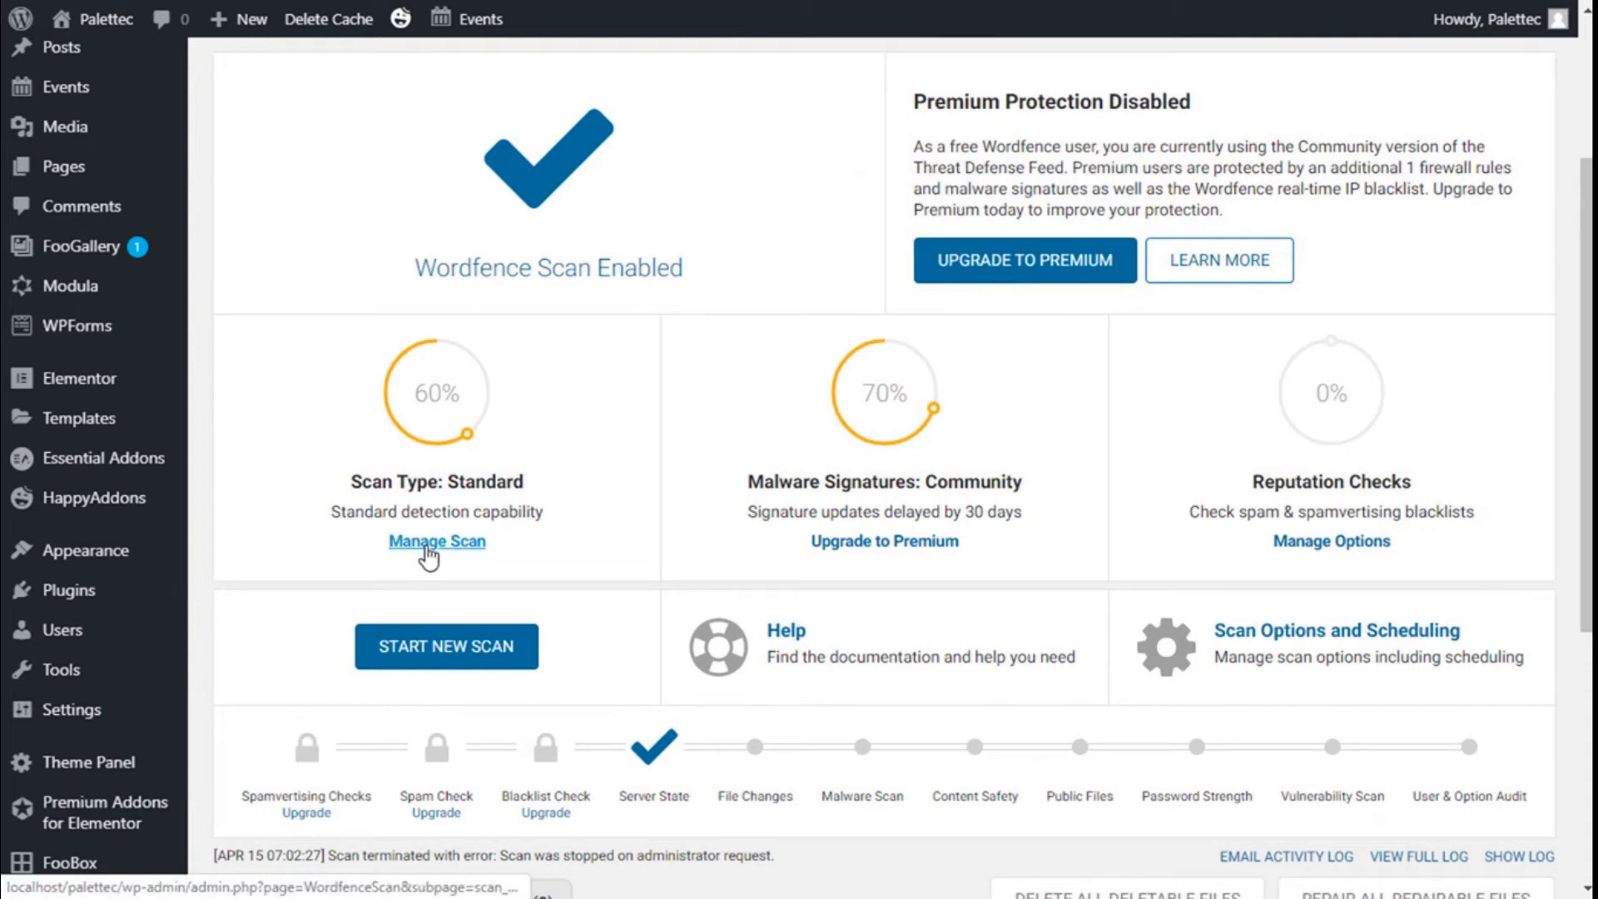
Step: Open the scan management options and examine the scan scheduling and basic scan type choices
left_click(420, 542)
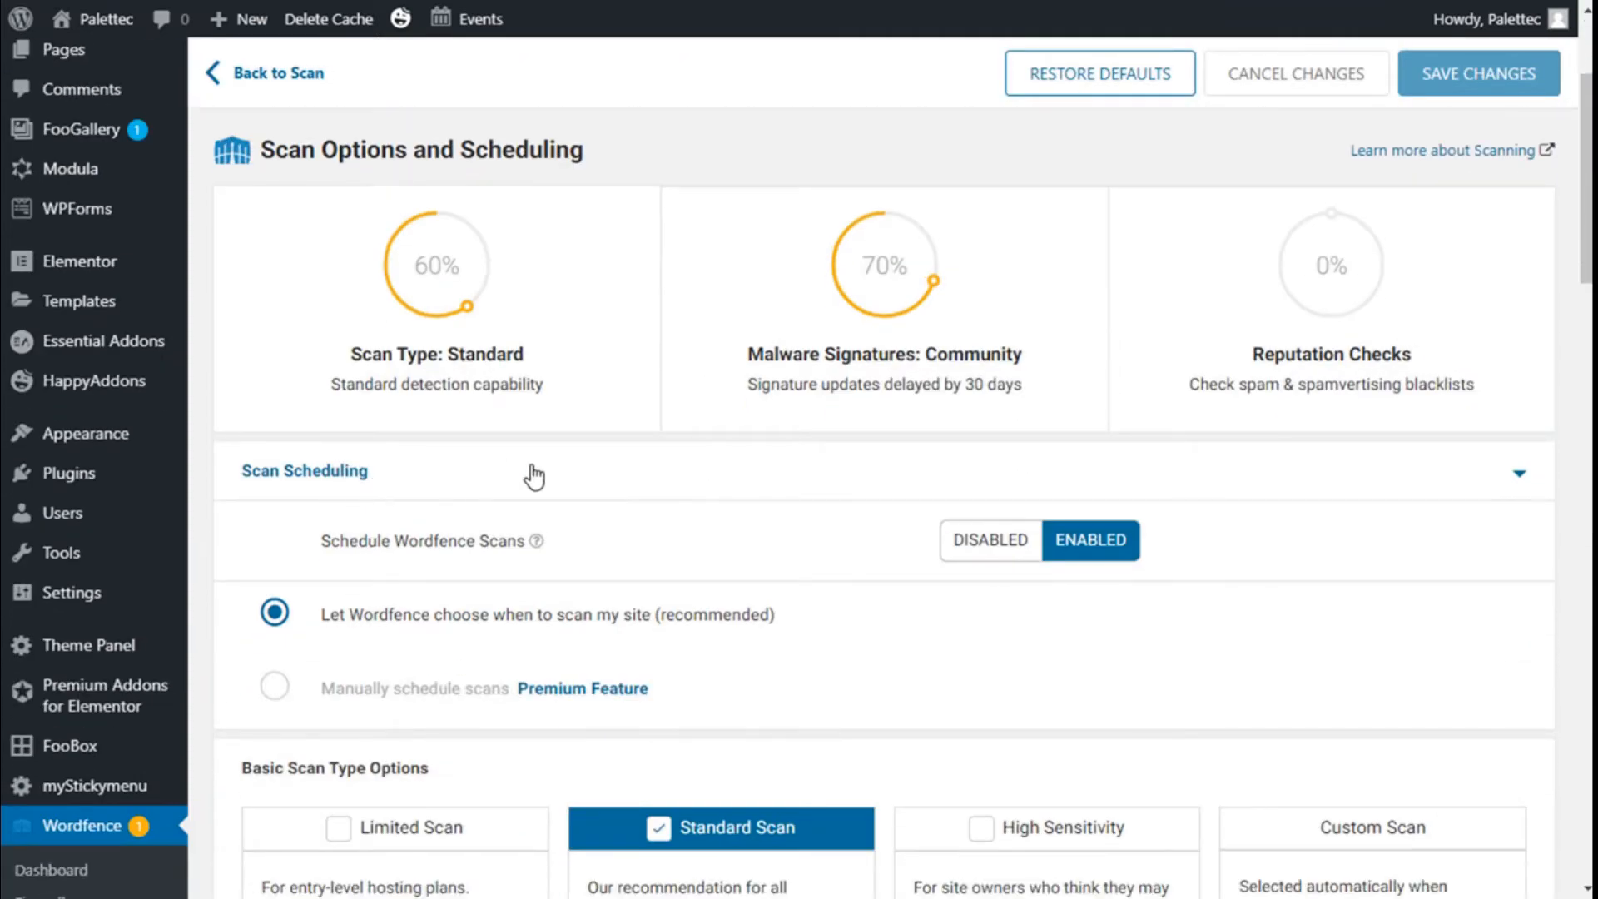
scroll(516, 467, "down", 3)
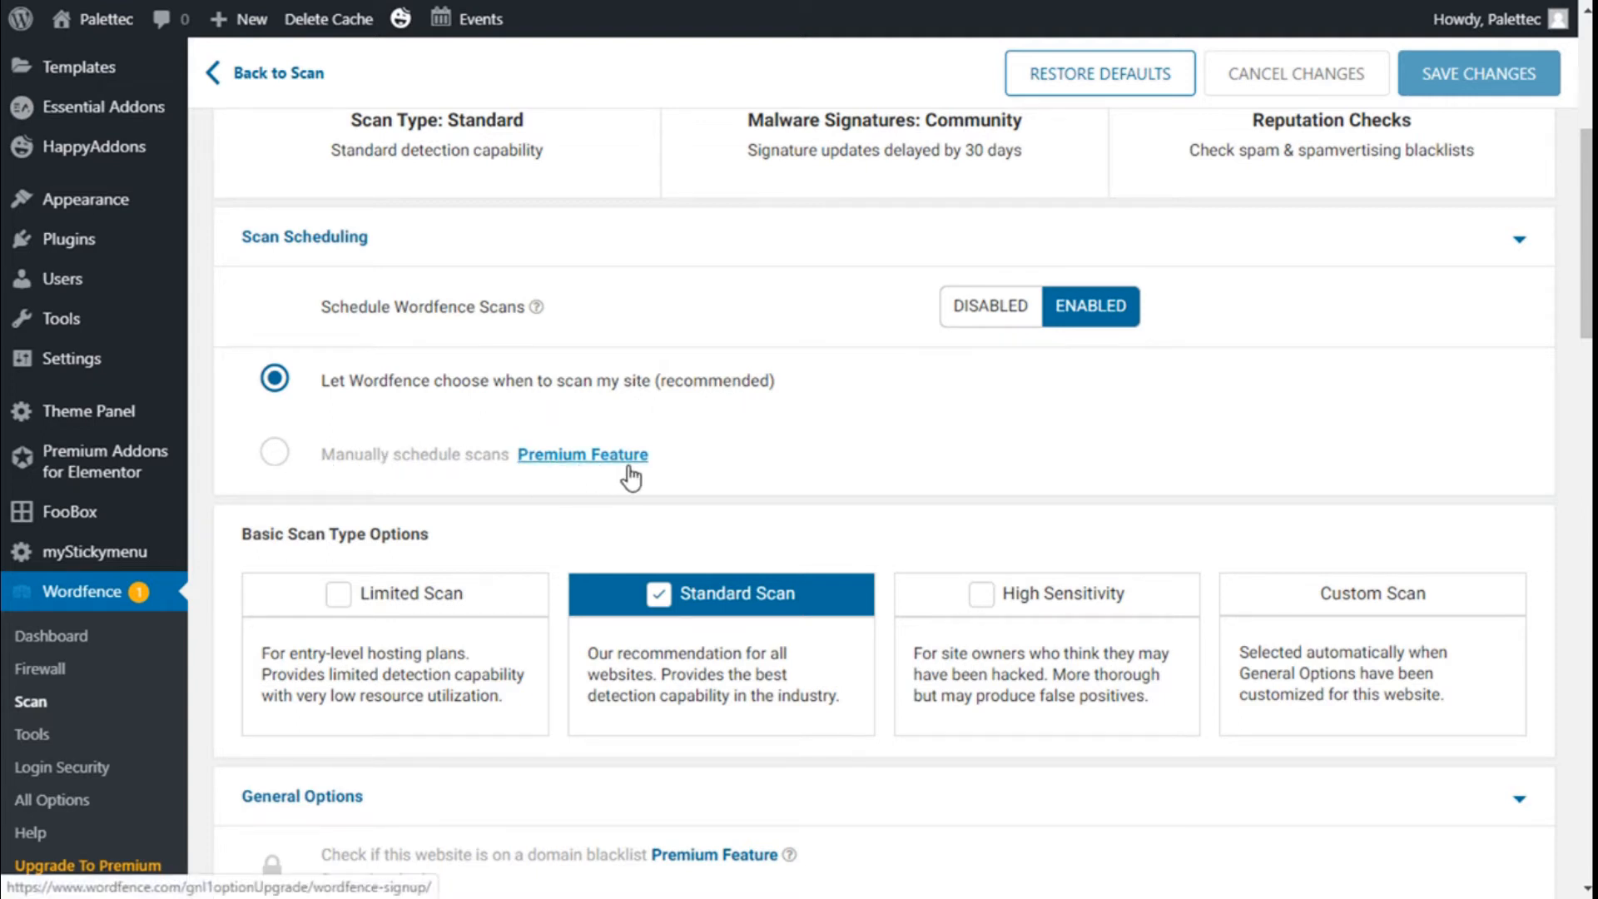
scroll(772, 483, "up", 3)
scroll(771, 487, "down", 1)
scroll(772, 481, "down", 3)
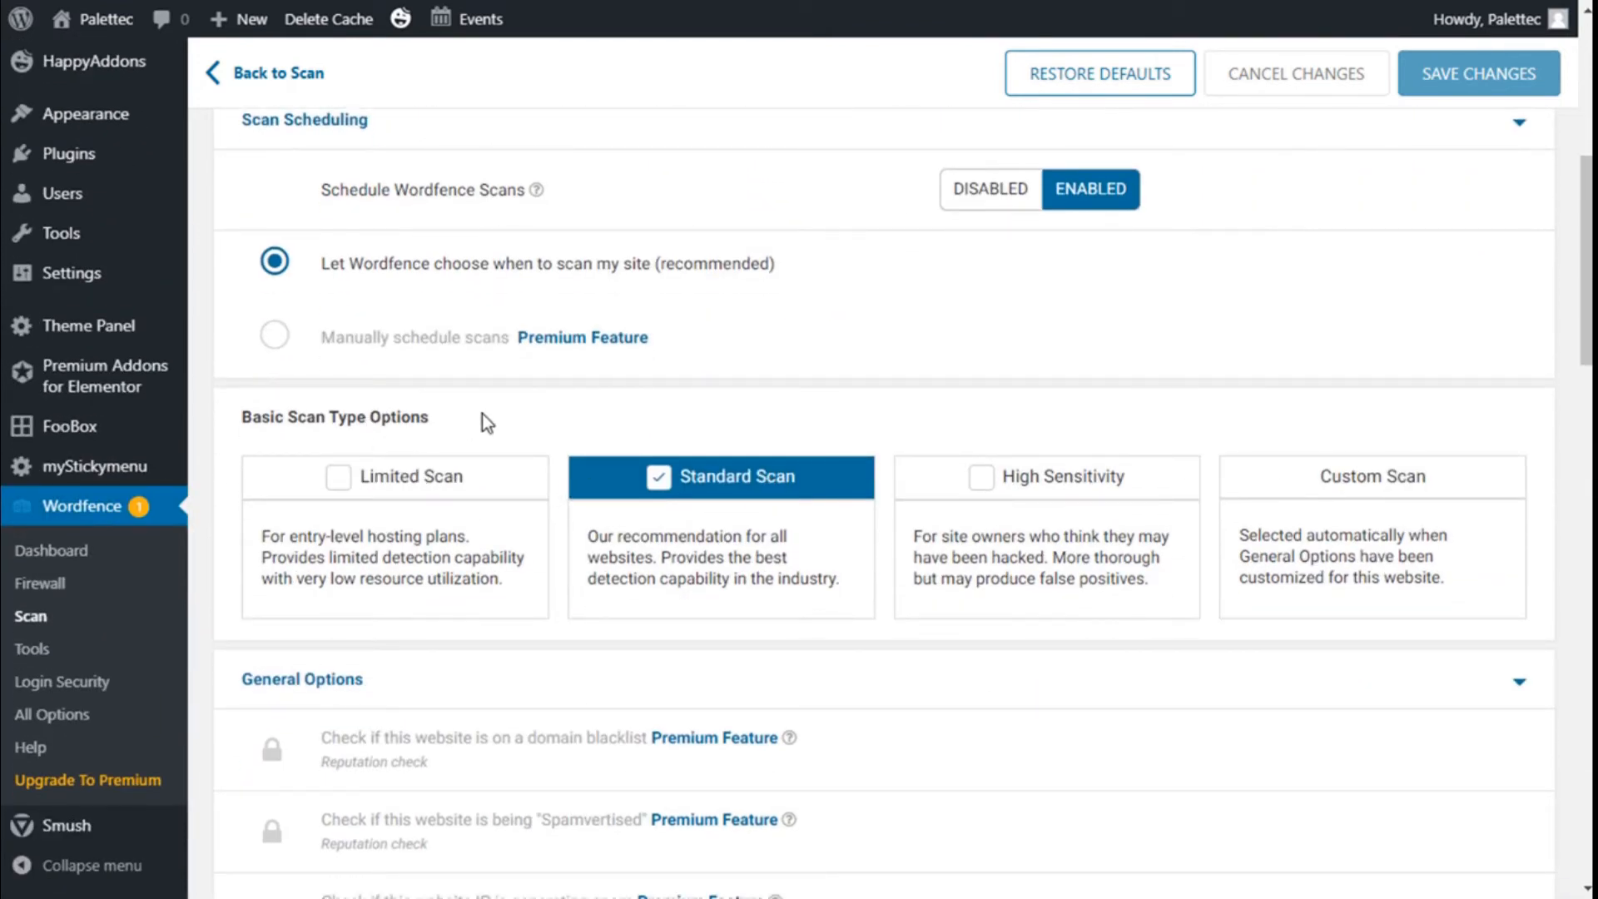
scroll(482, 416, "down", 1)
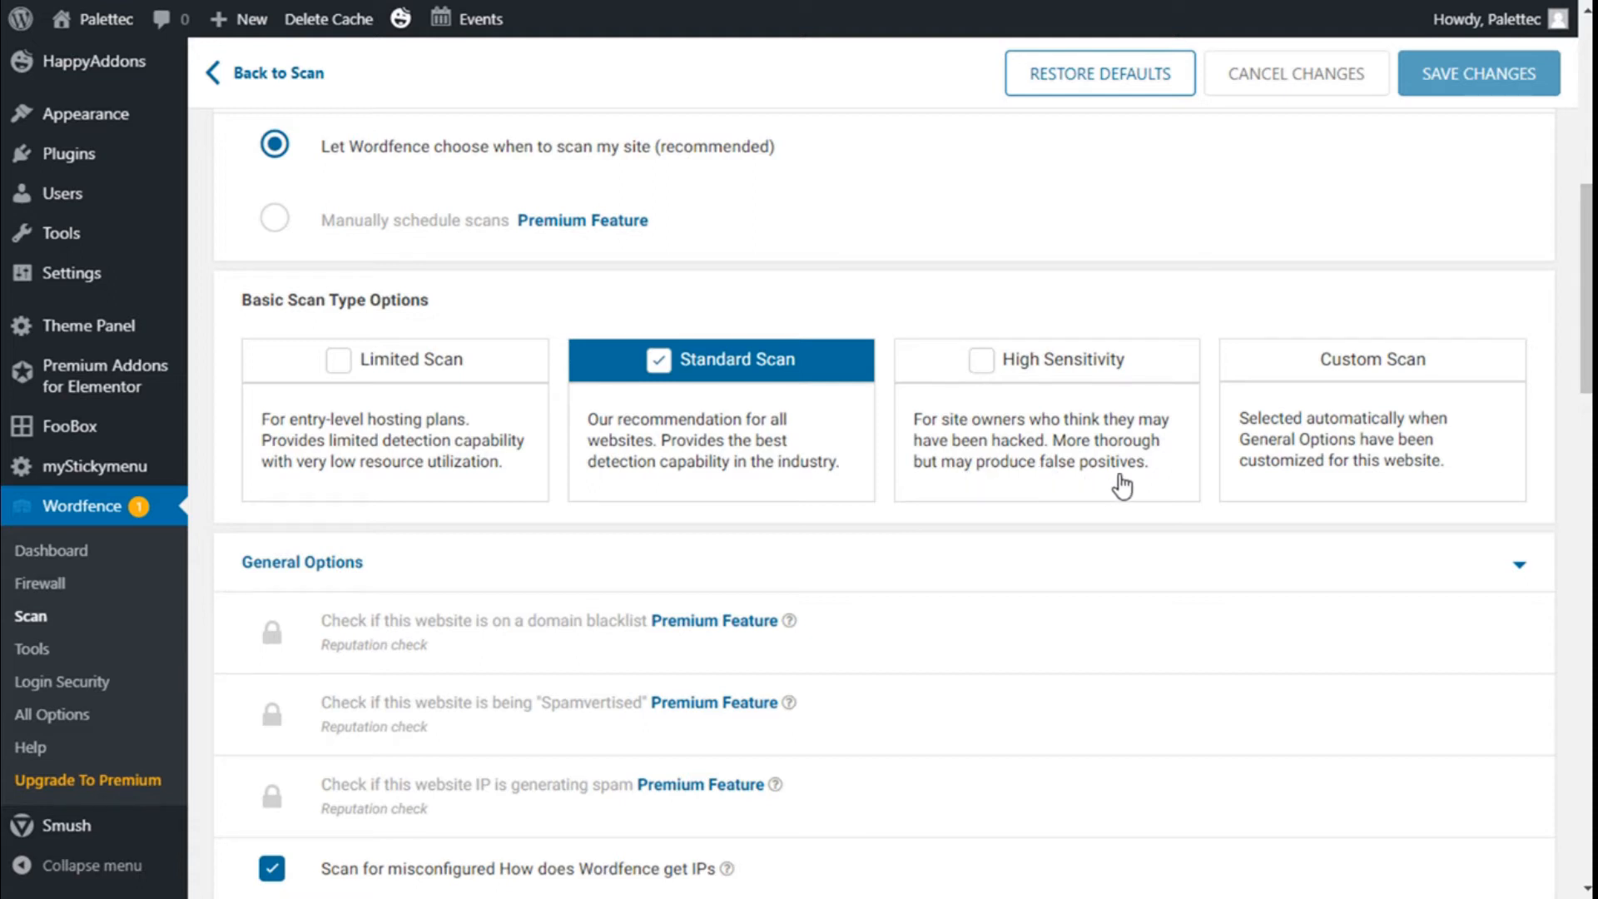
scroll(729, 379, "down", 1)
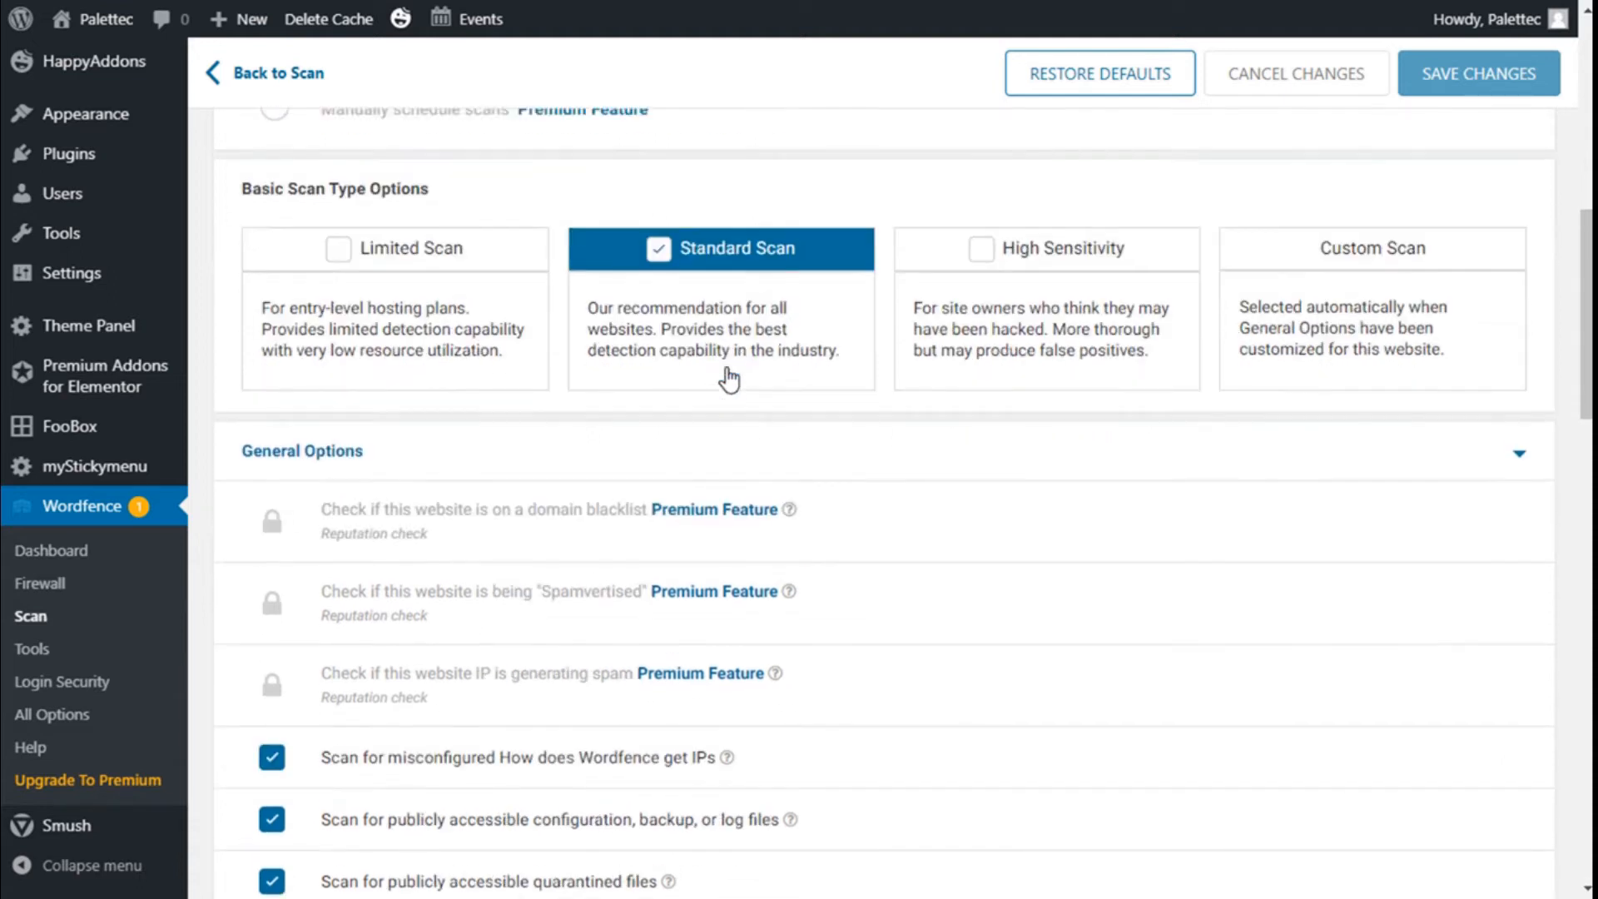
scroll(729, 379, "down", 1)
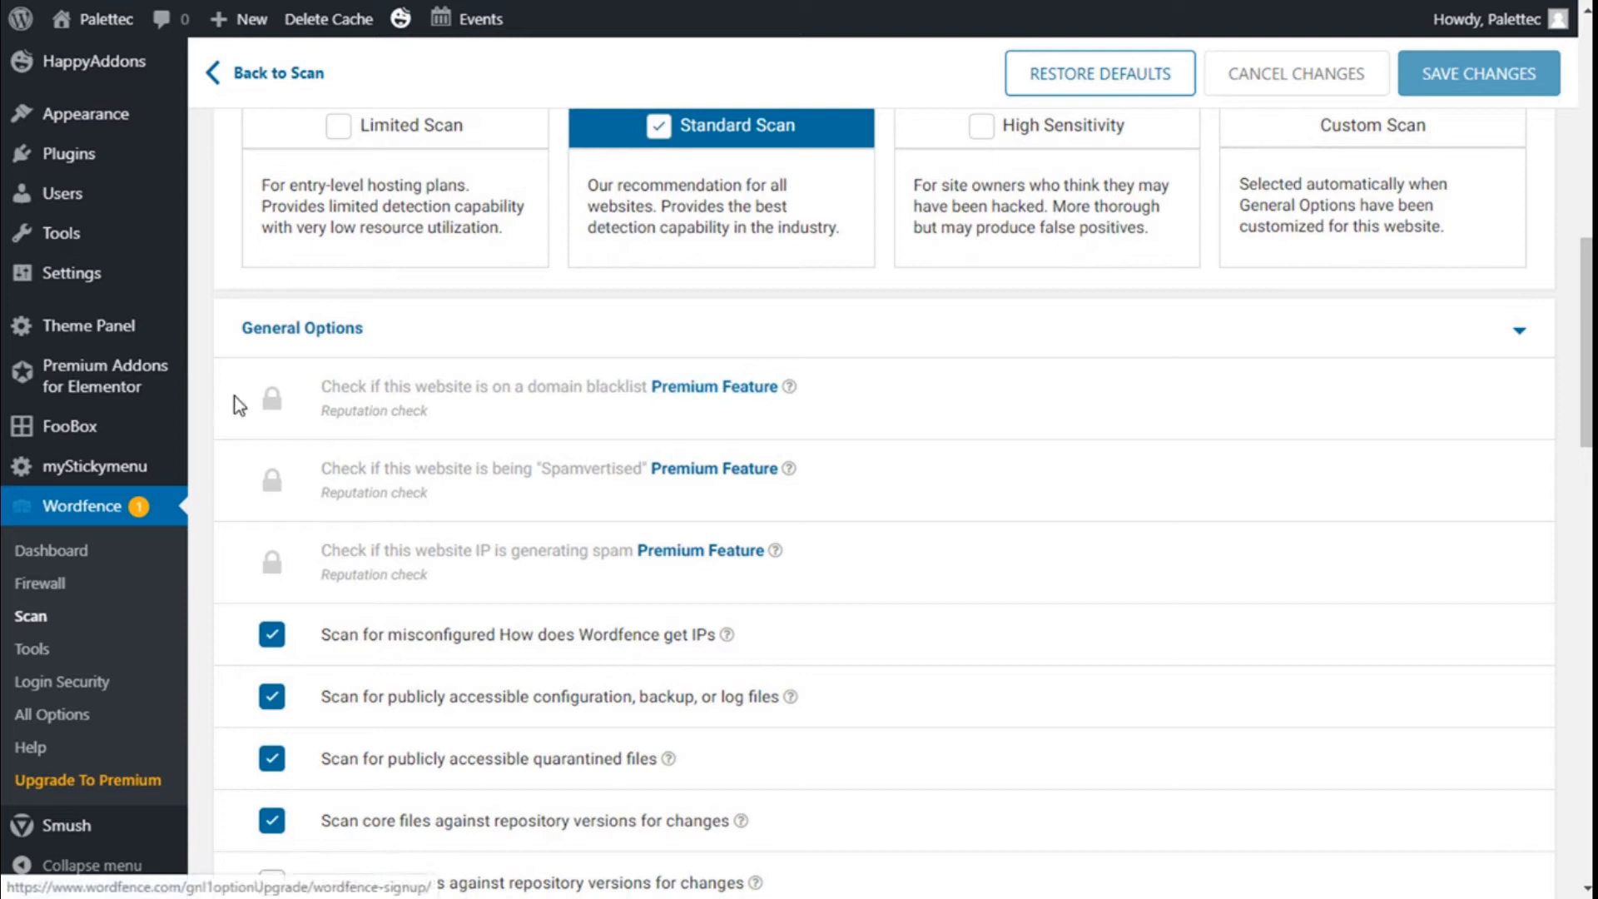
Step: Enable scanning of both theme files and plugin files against repository versions for changes in the general options
scroll(550, 358, "down", 2)
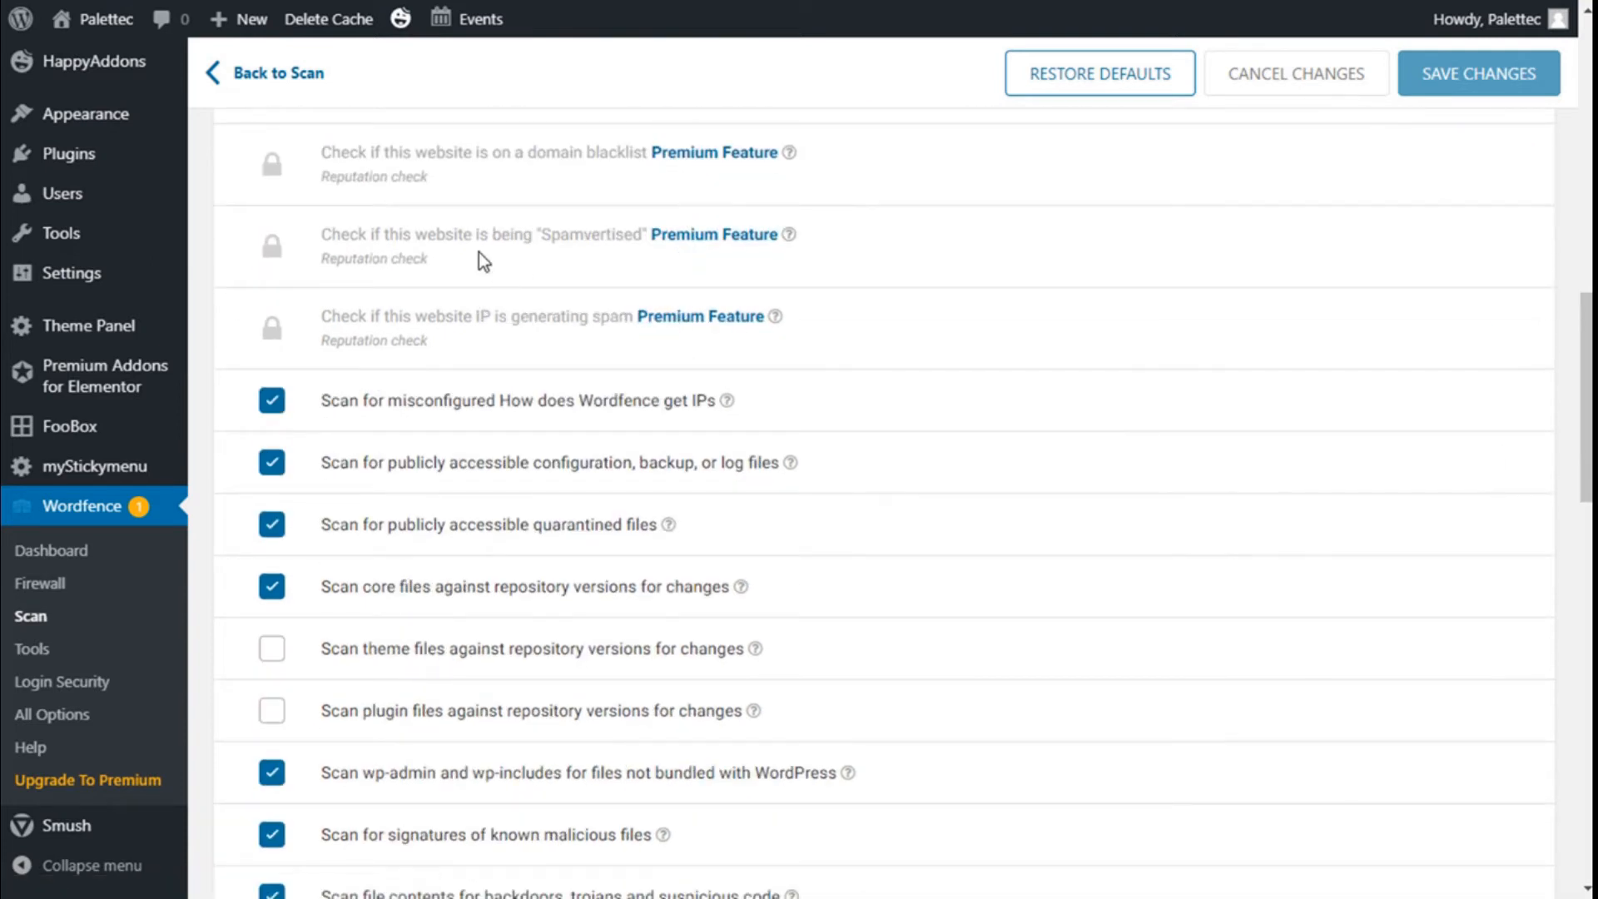
scroll(481, 259, "down", 1)
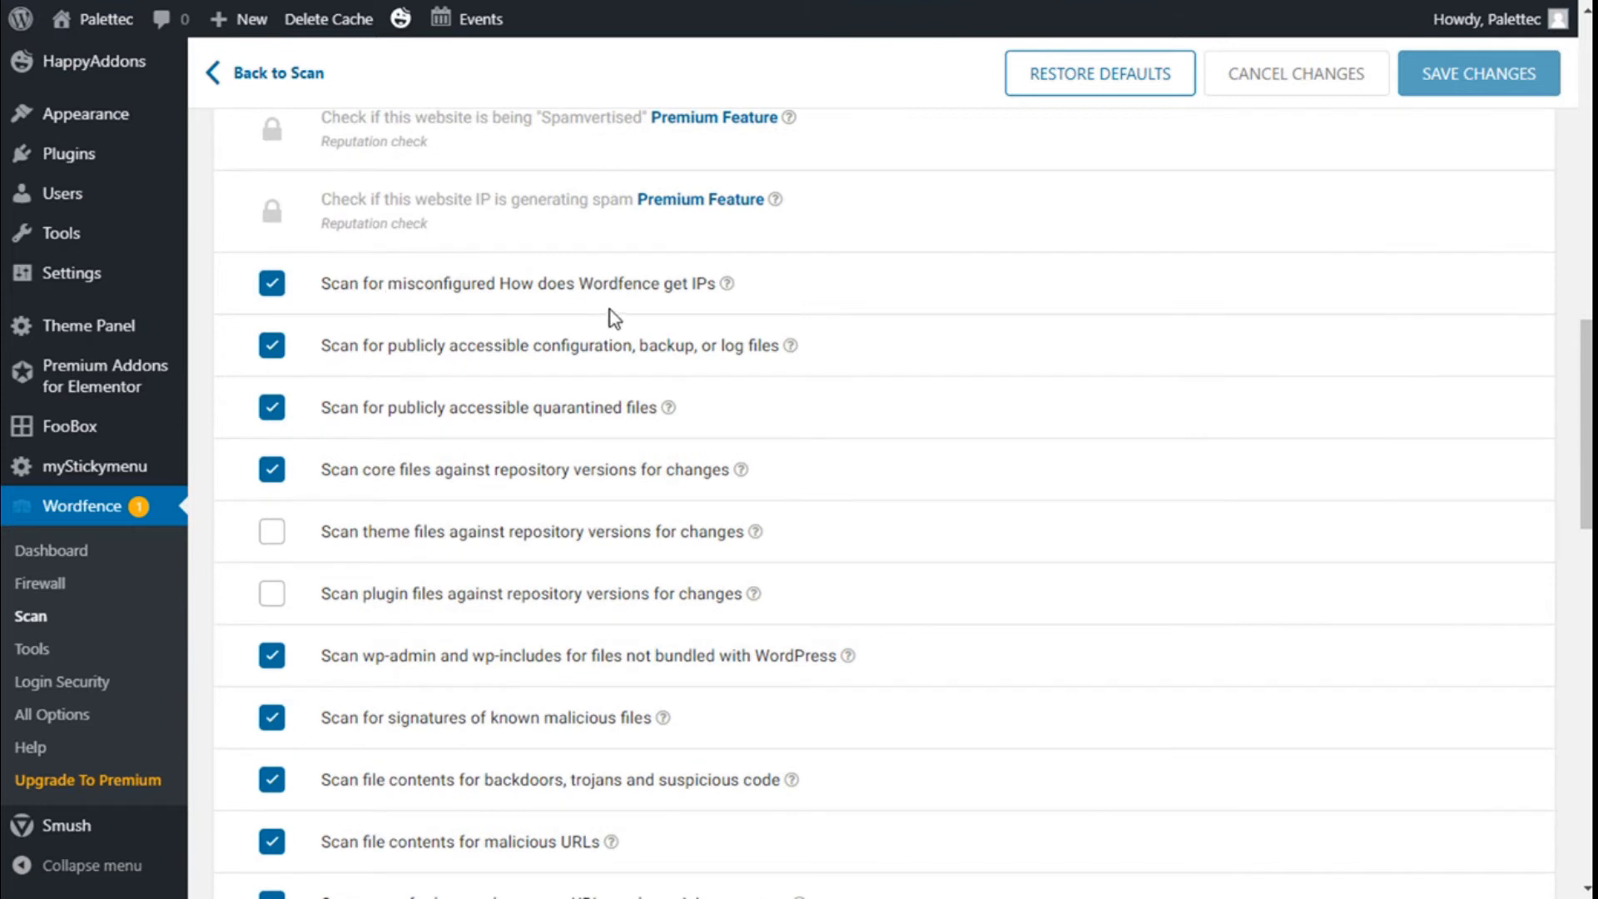
scroll(611, 310, "down", 2)
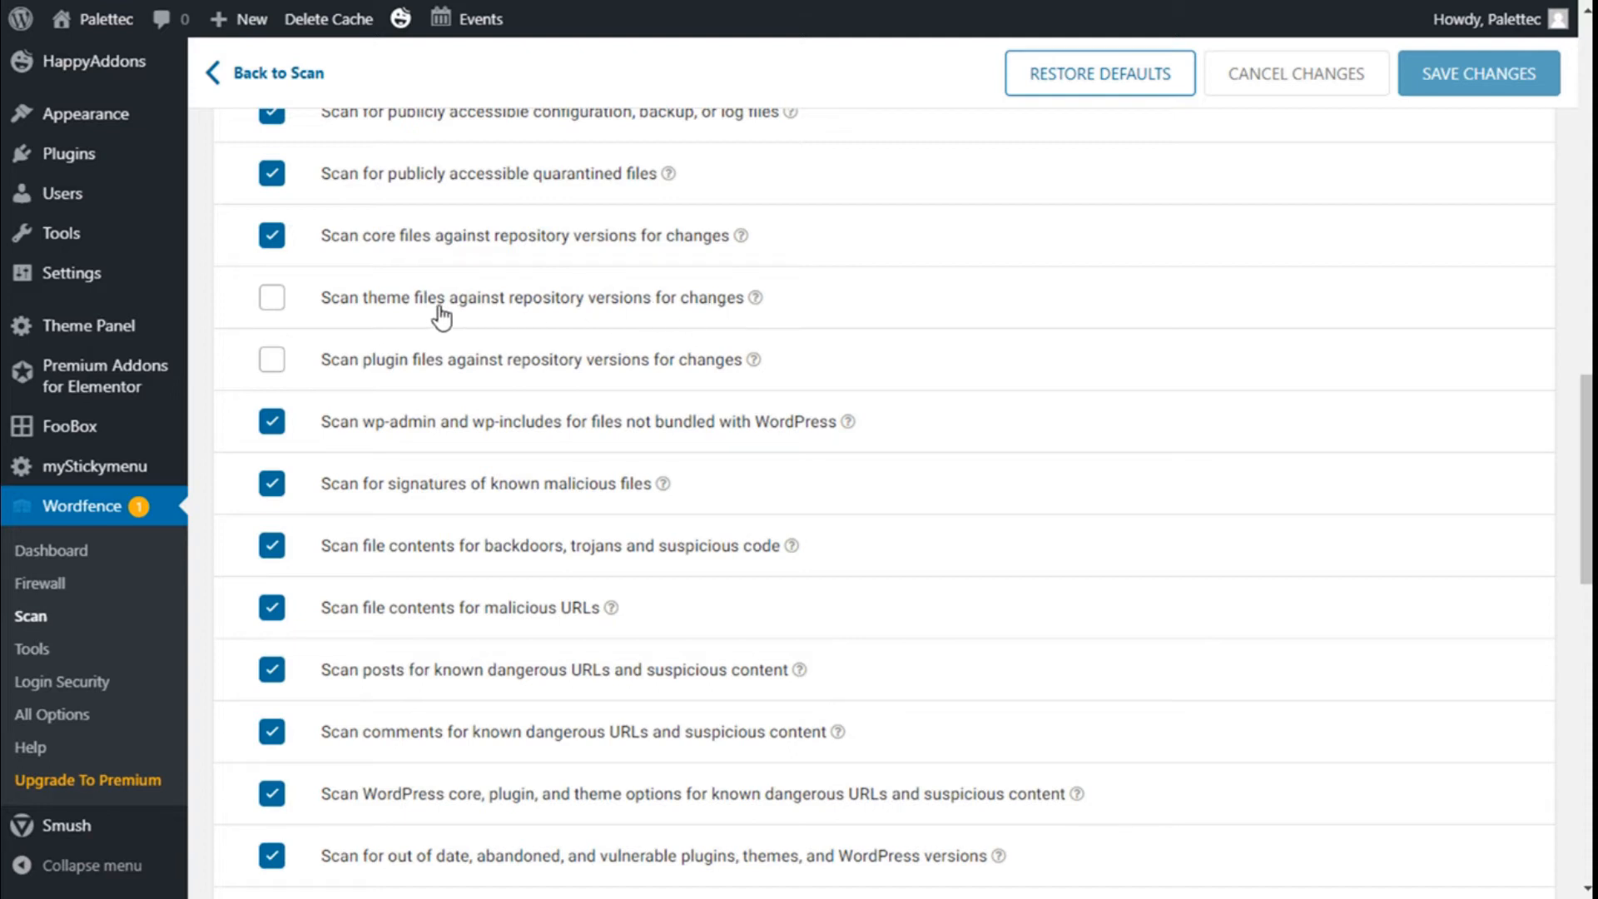
left_click(274, 300)
left_click(271, 363)
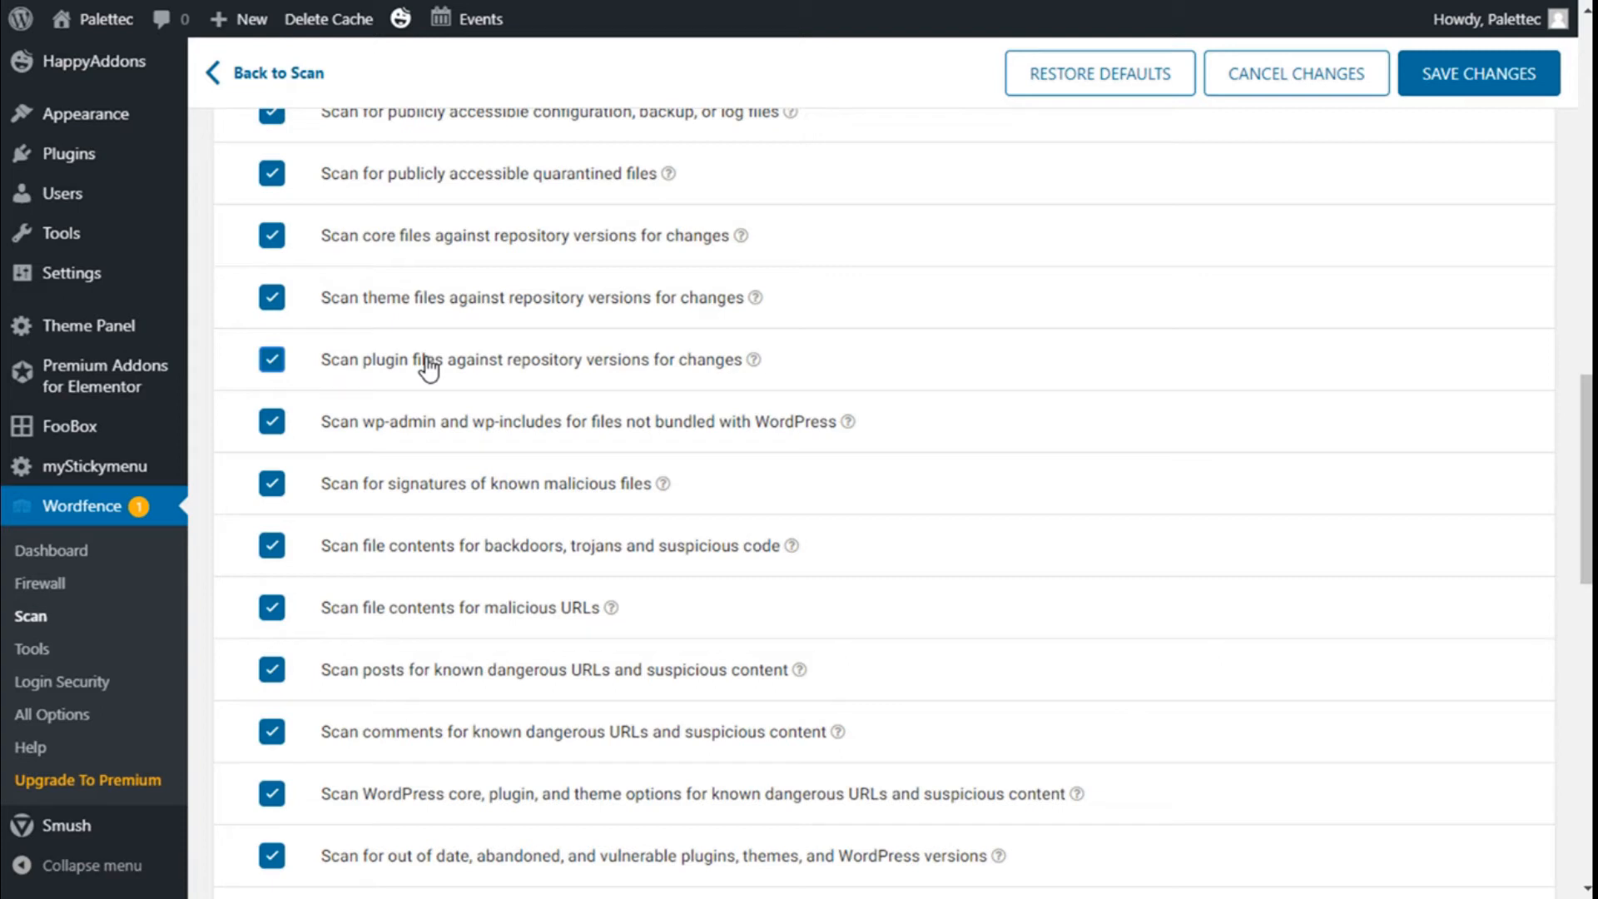
Step: Review the remaining general scan options and the performance options
scroll(429, 366, "down", 8)
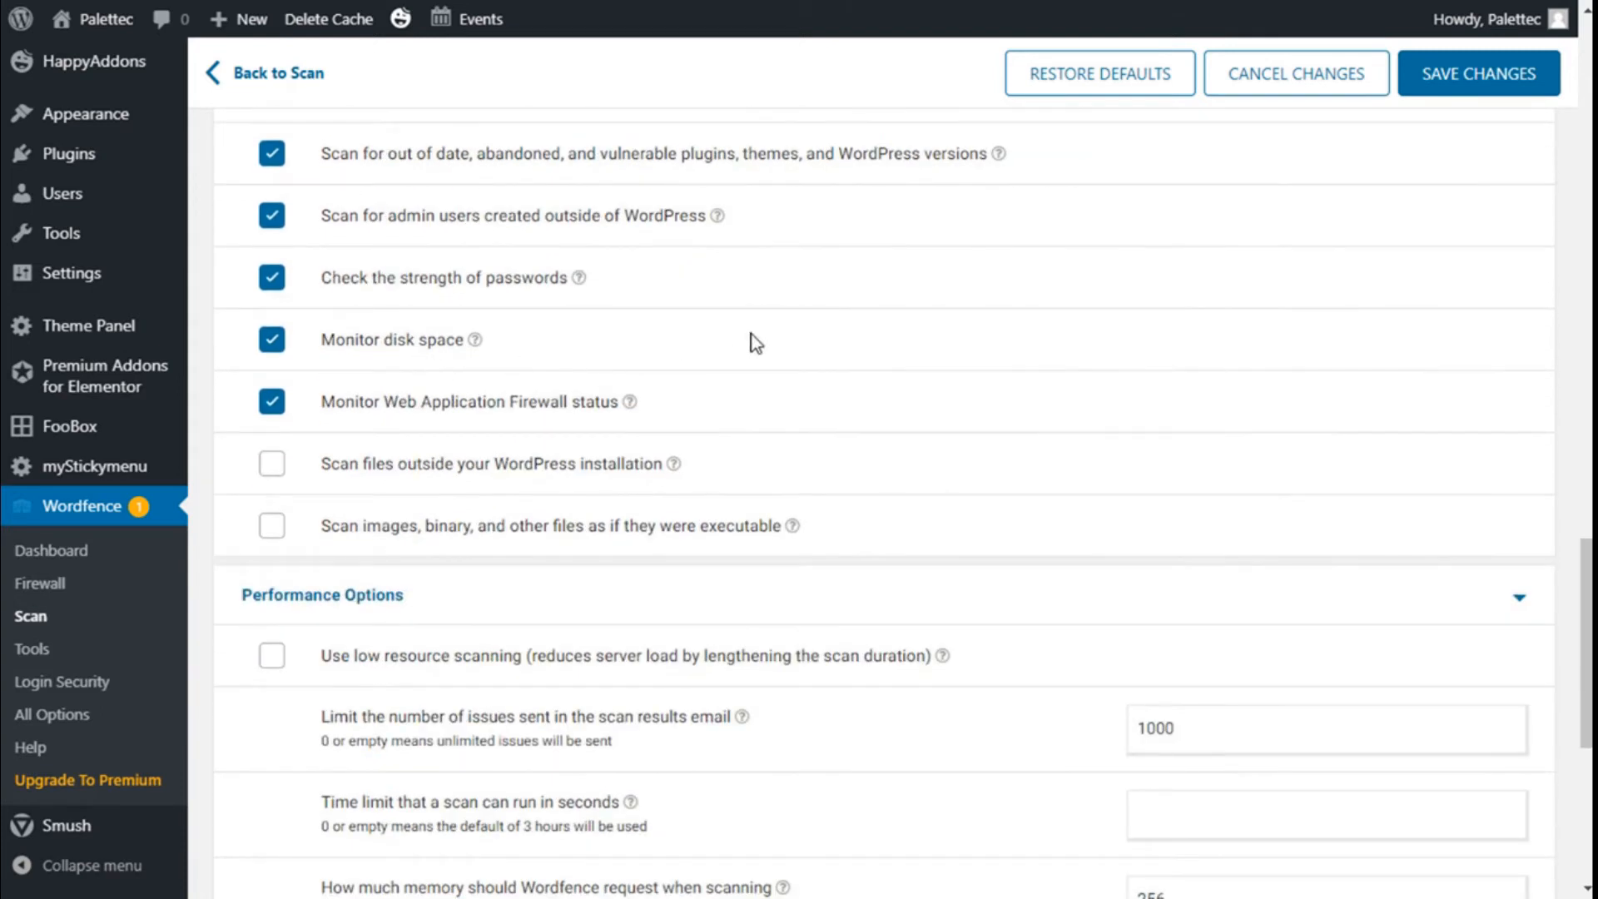
scroll(751, 335, "down", 1)
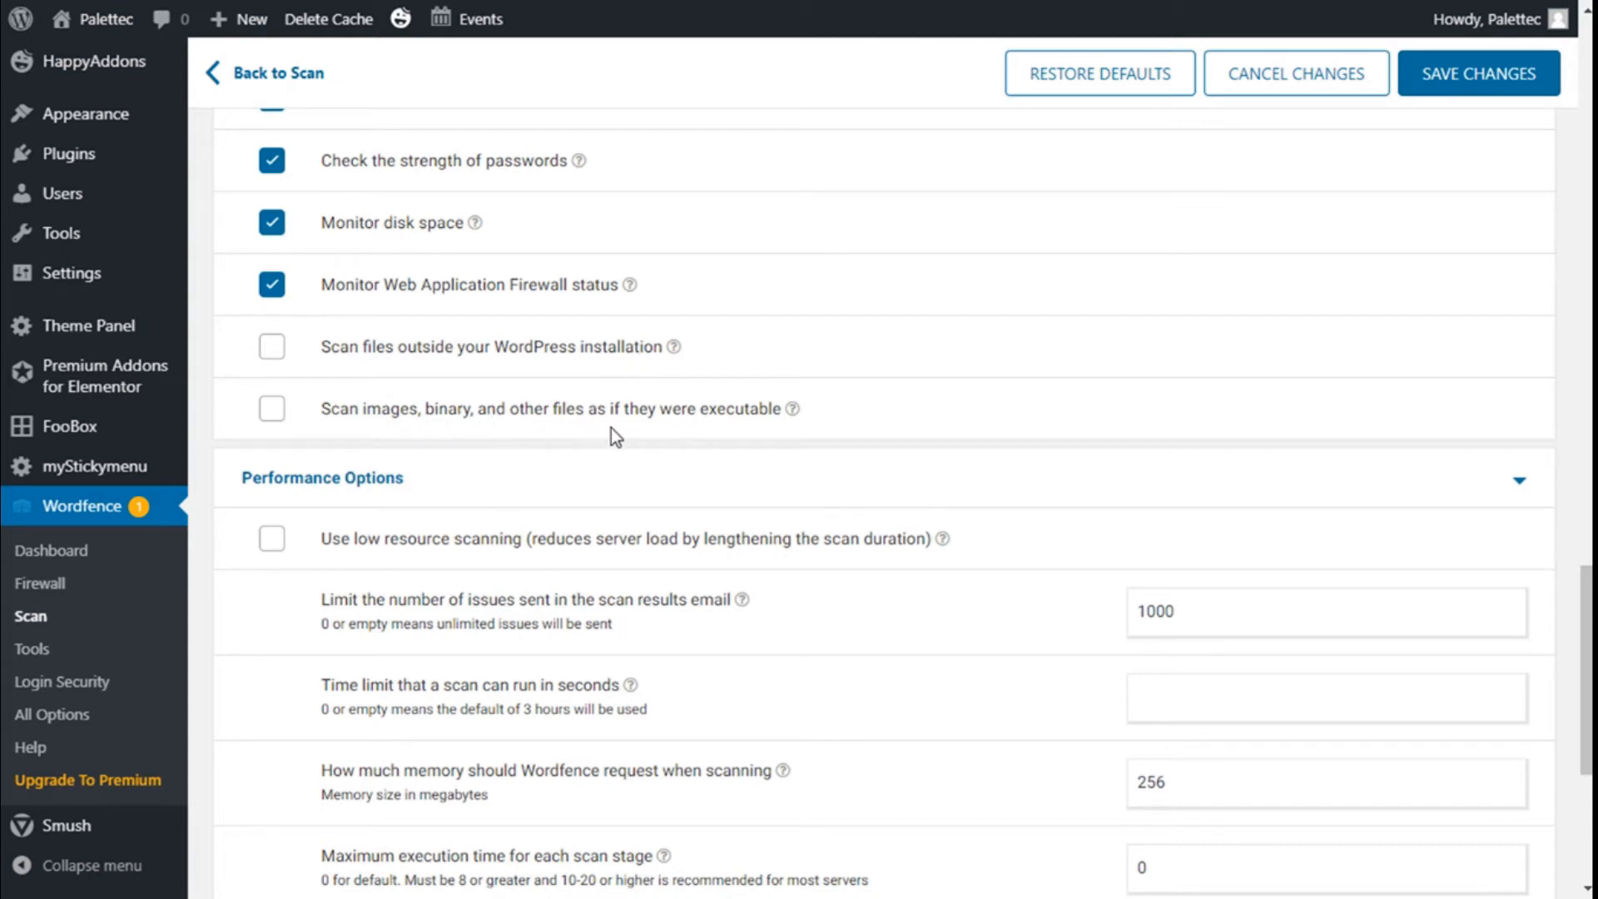
scroll(966, 397, "down", 3)
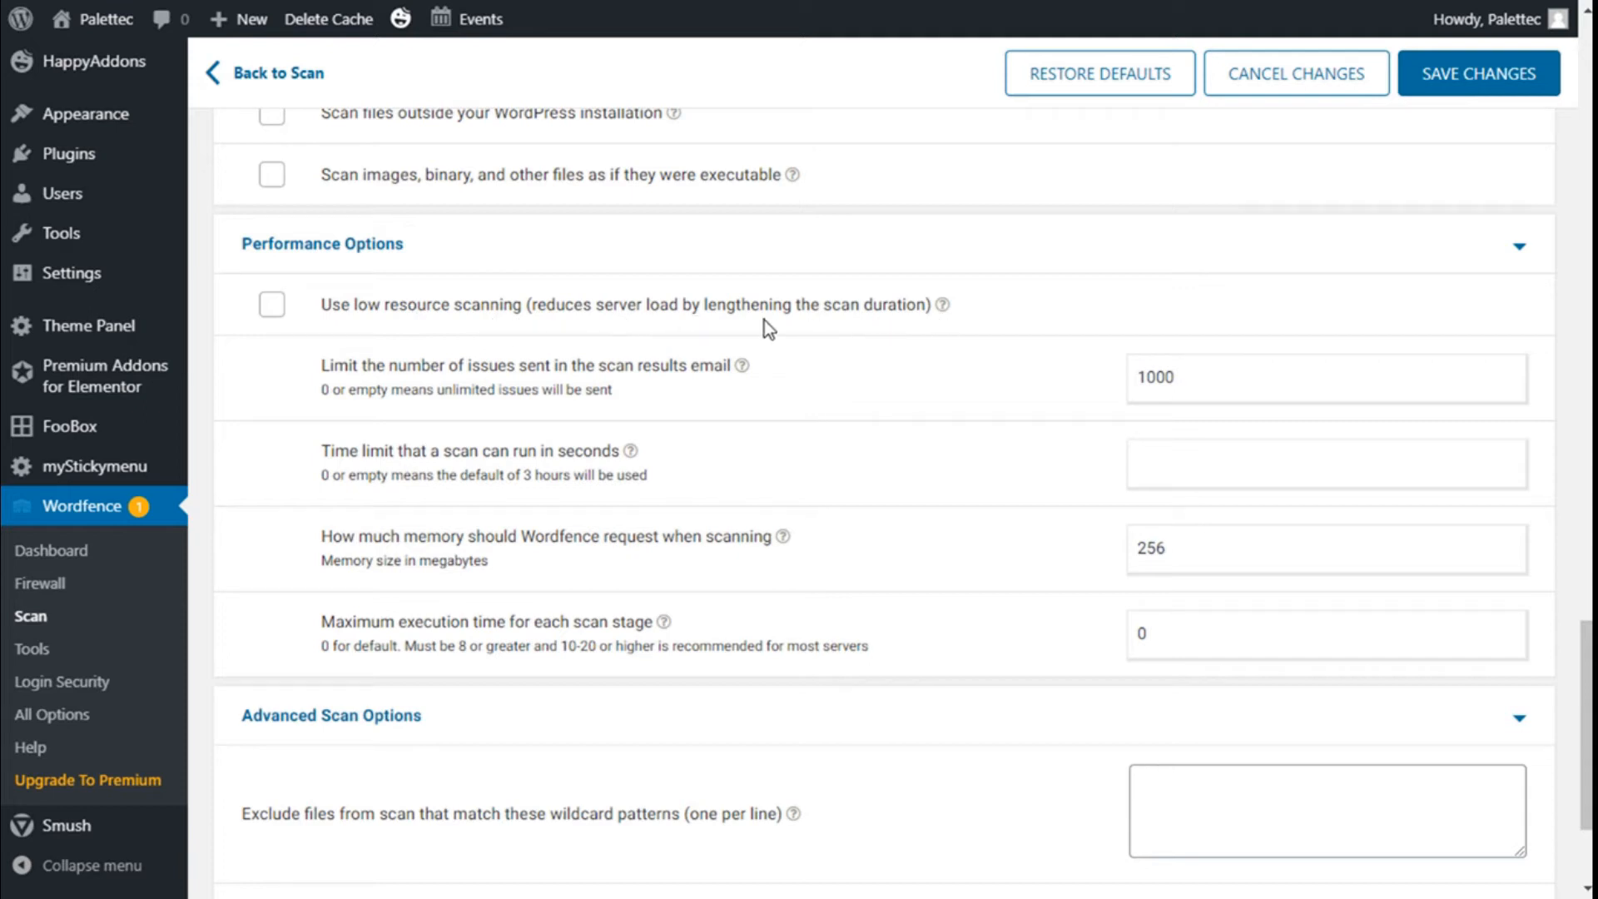
scroll(600, 474, "up", 12)
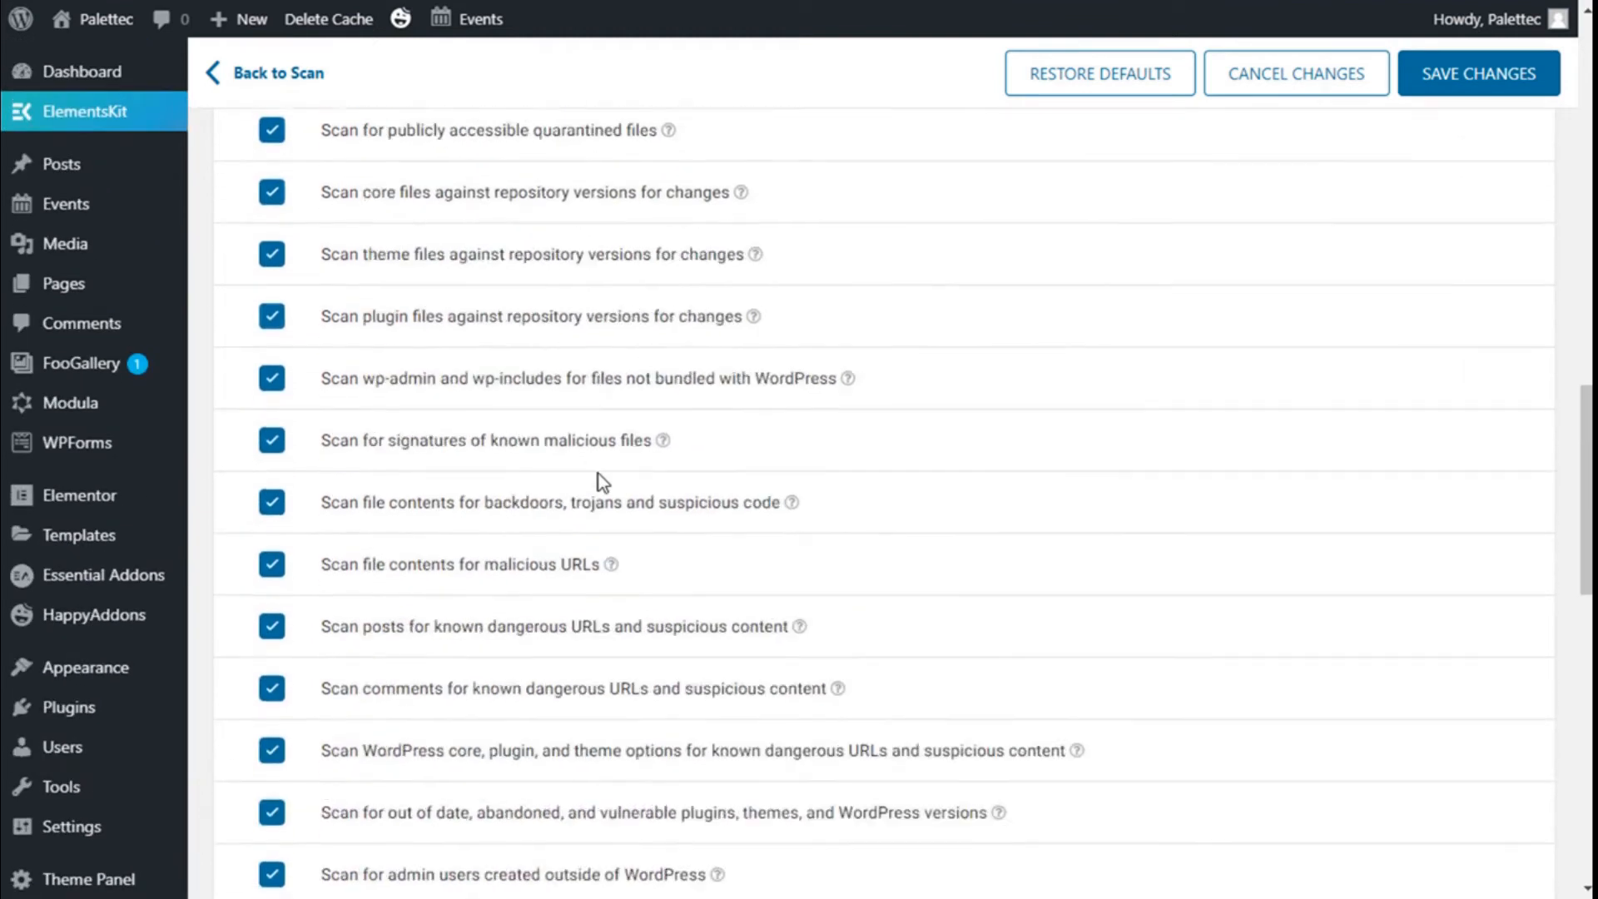
scroll(598, 473, "up", 10)
scroll(599, 483, "down", 20)
scroll(597, 475, "down", 1)
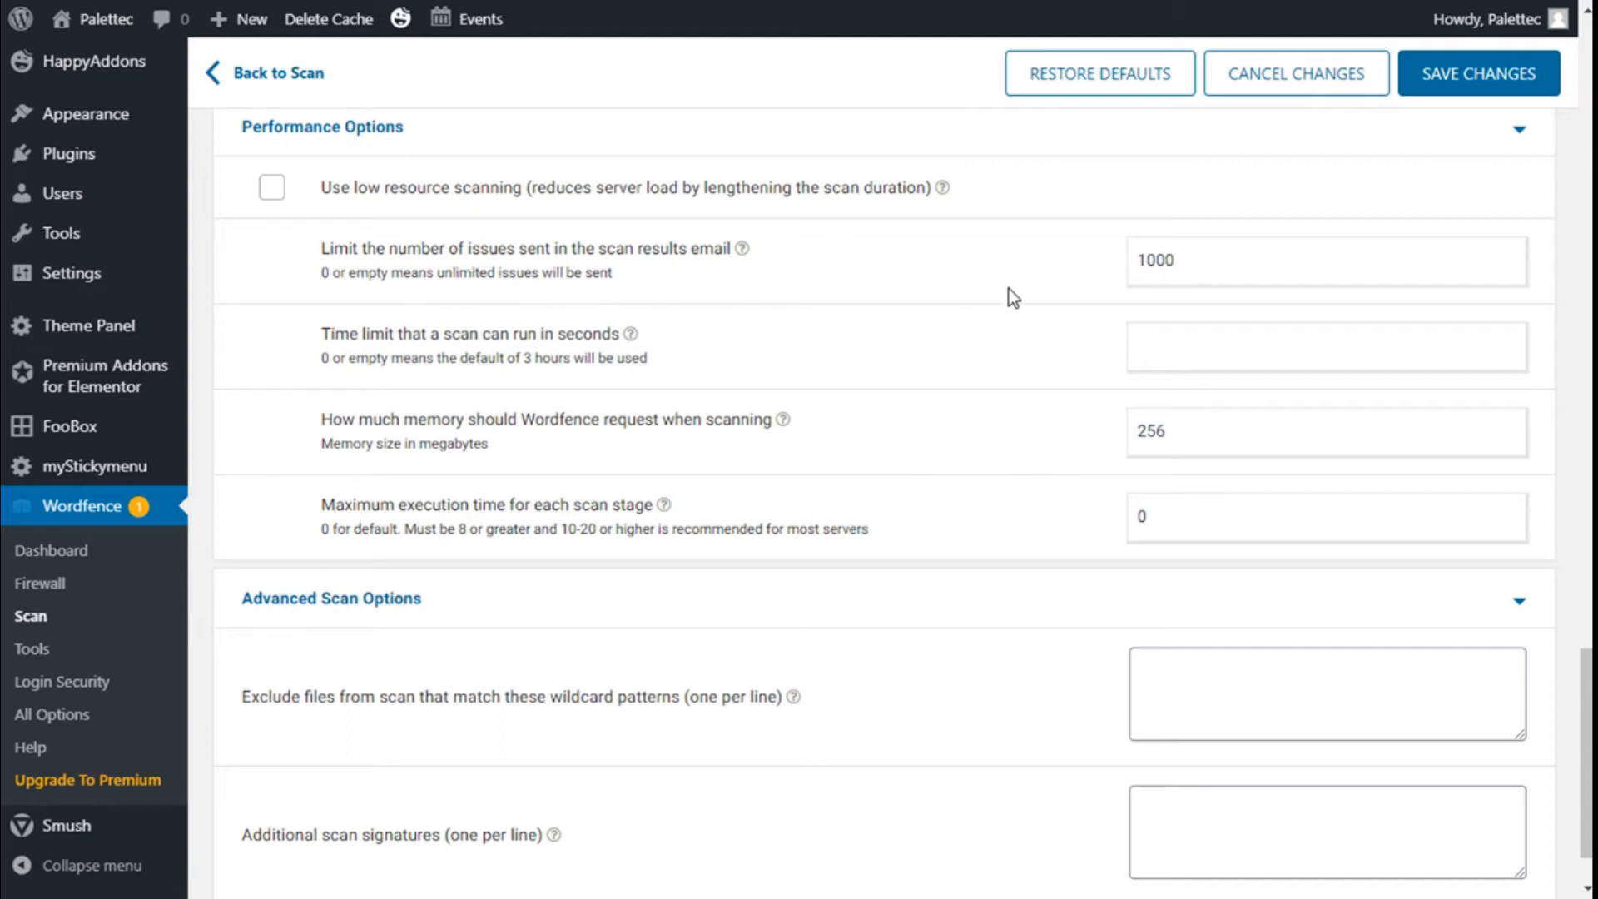
Step: Set the maximum execution time for each scan stage to 15 in the performance options
scroll(1055, 246, "down", 1)
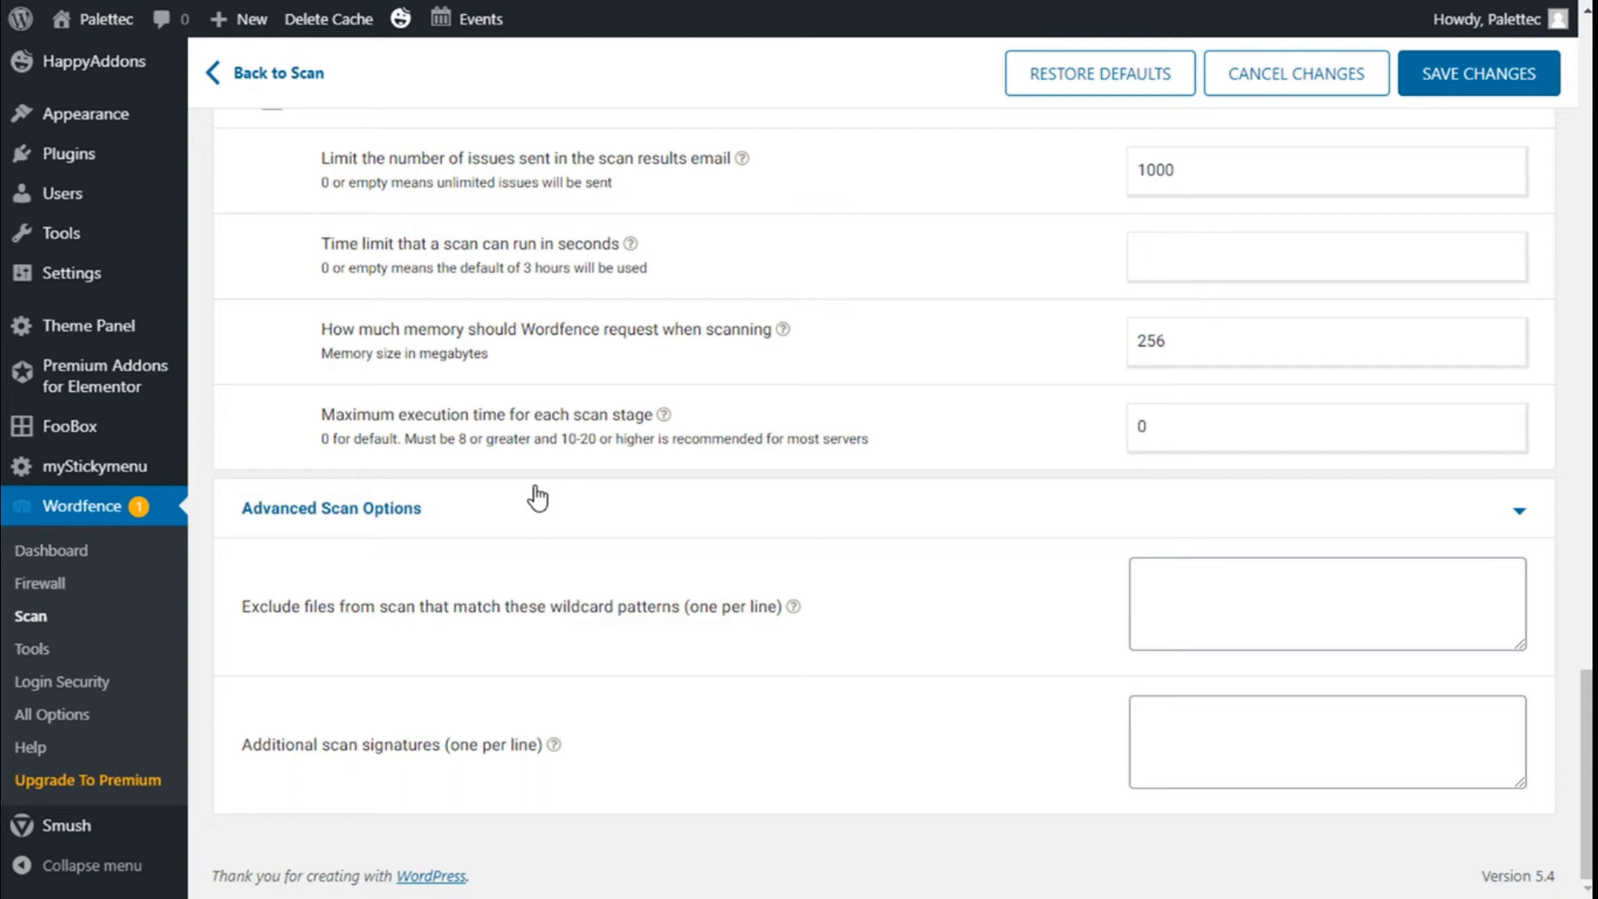
left_click(1157, 416)
key("BackSpace")
type("15")
Step: Stay on the scan options page and save the customized scan settings
scroll(1099, 491, "up", 20)
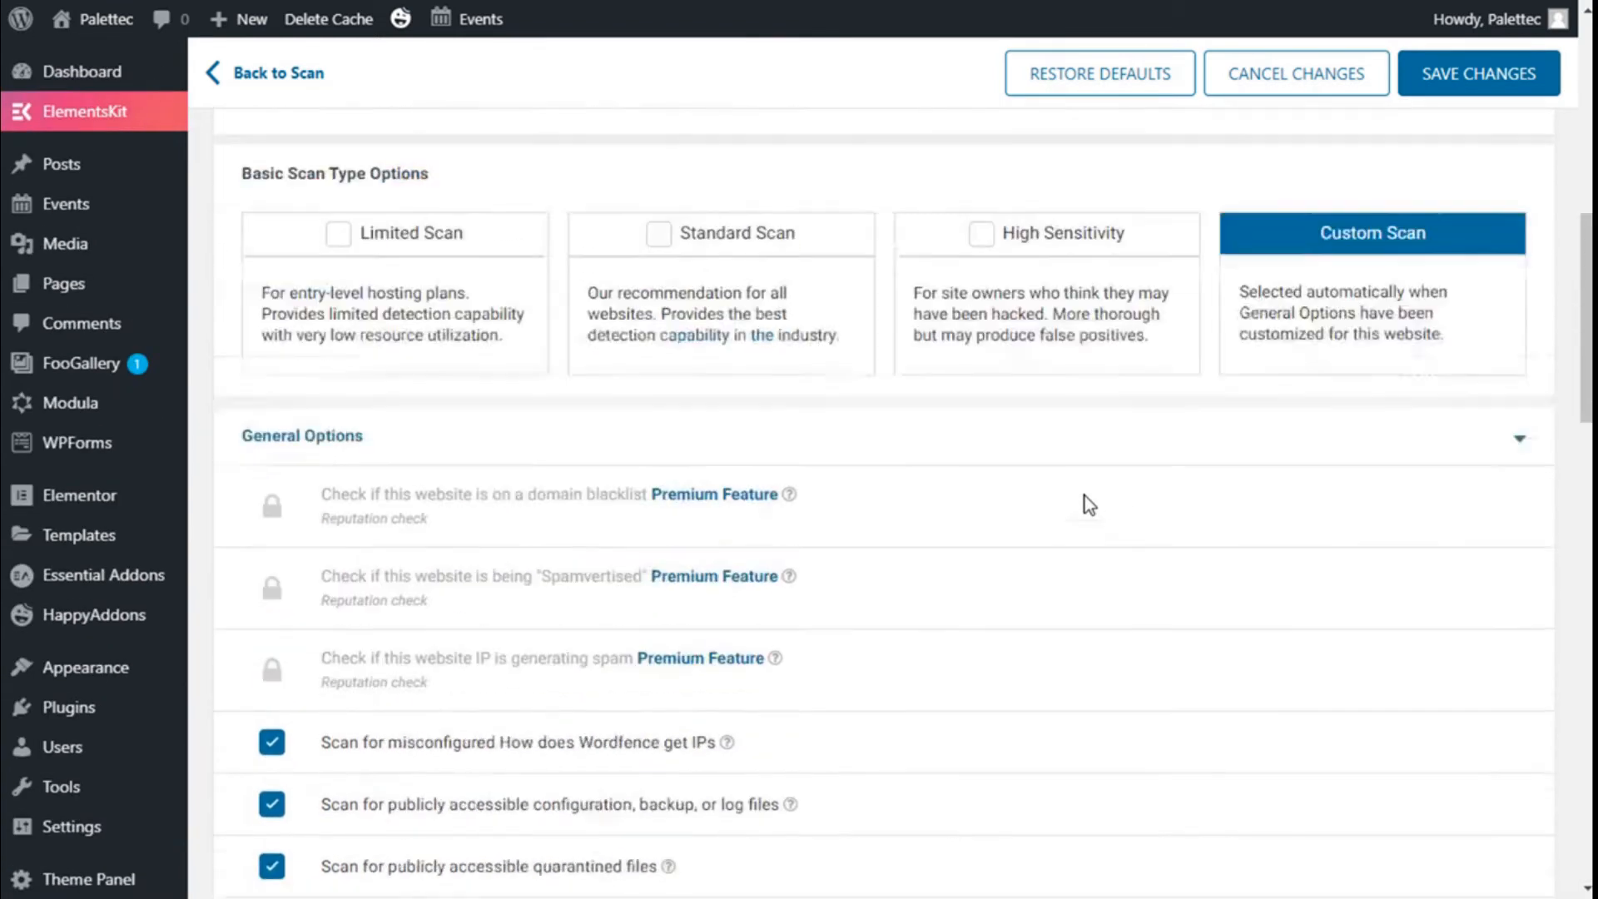
scroll(41, 616, "down", 8)
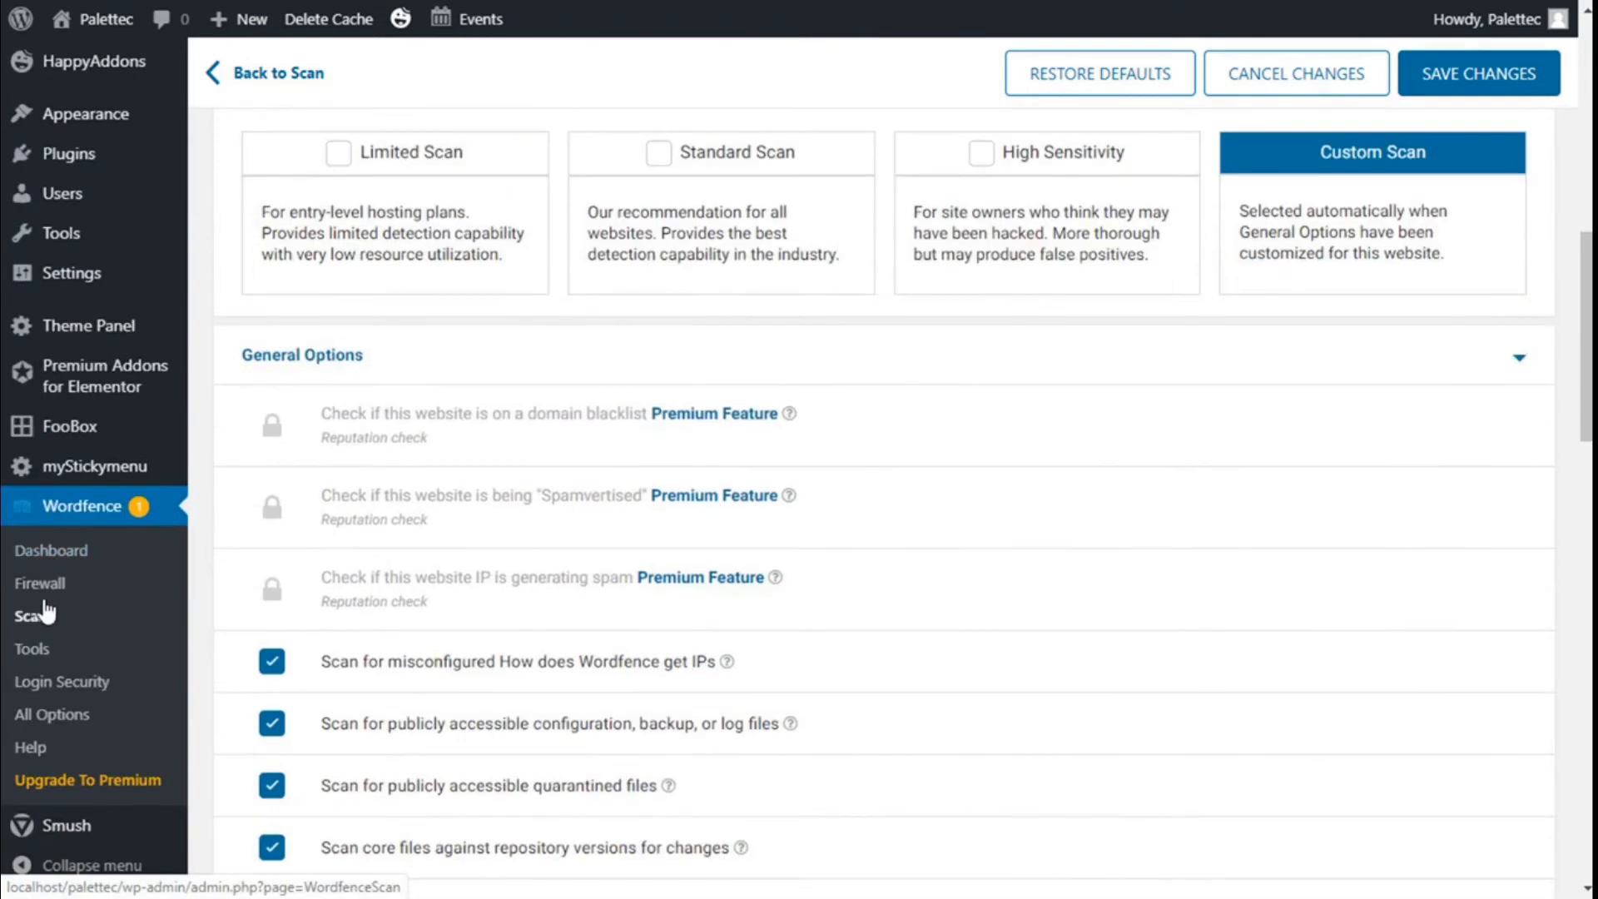
left_click(55, 586)
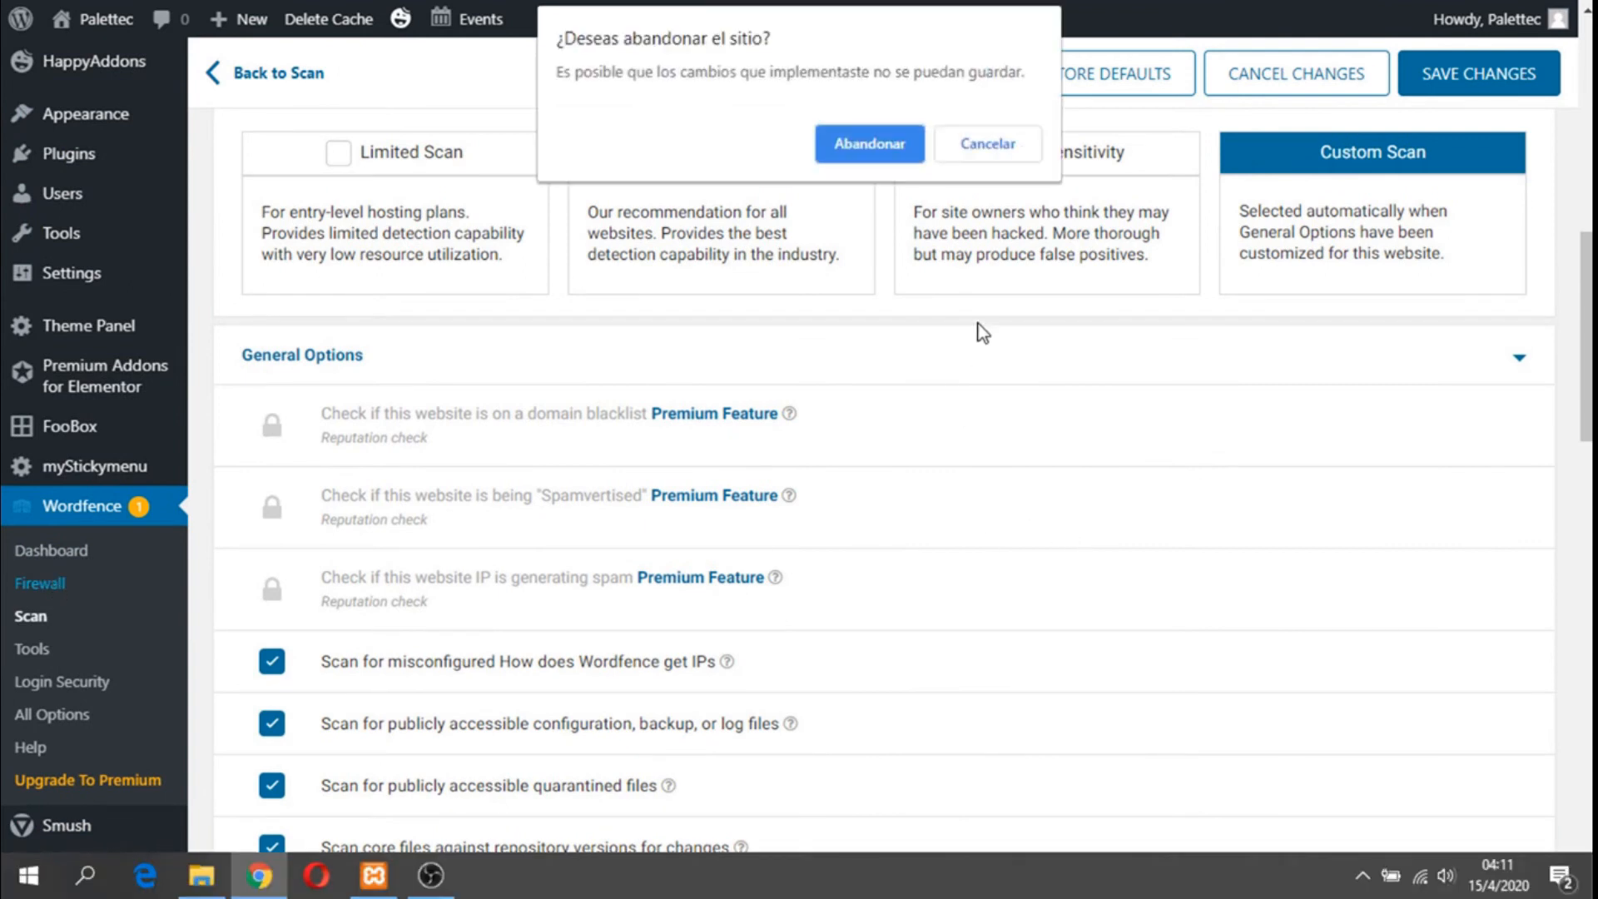
left_click(986, 146)
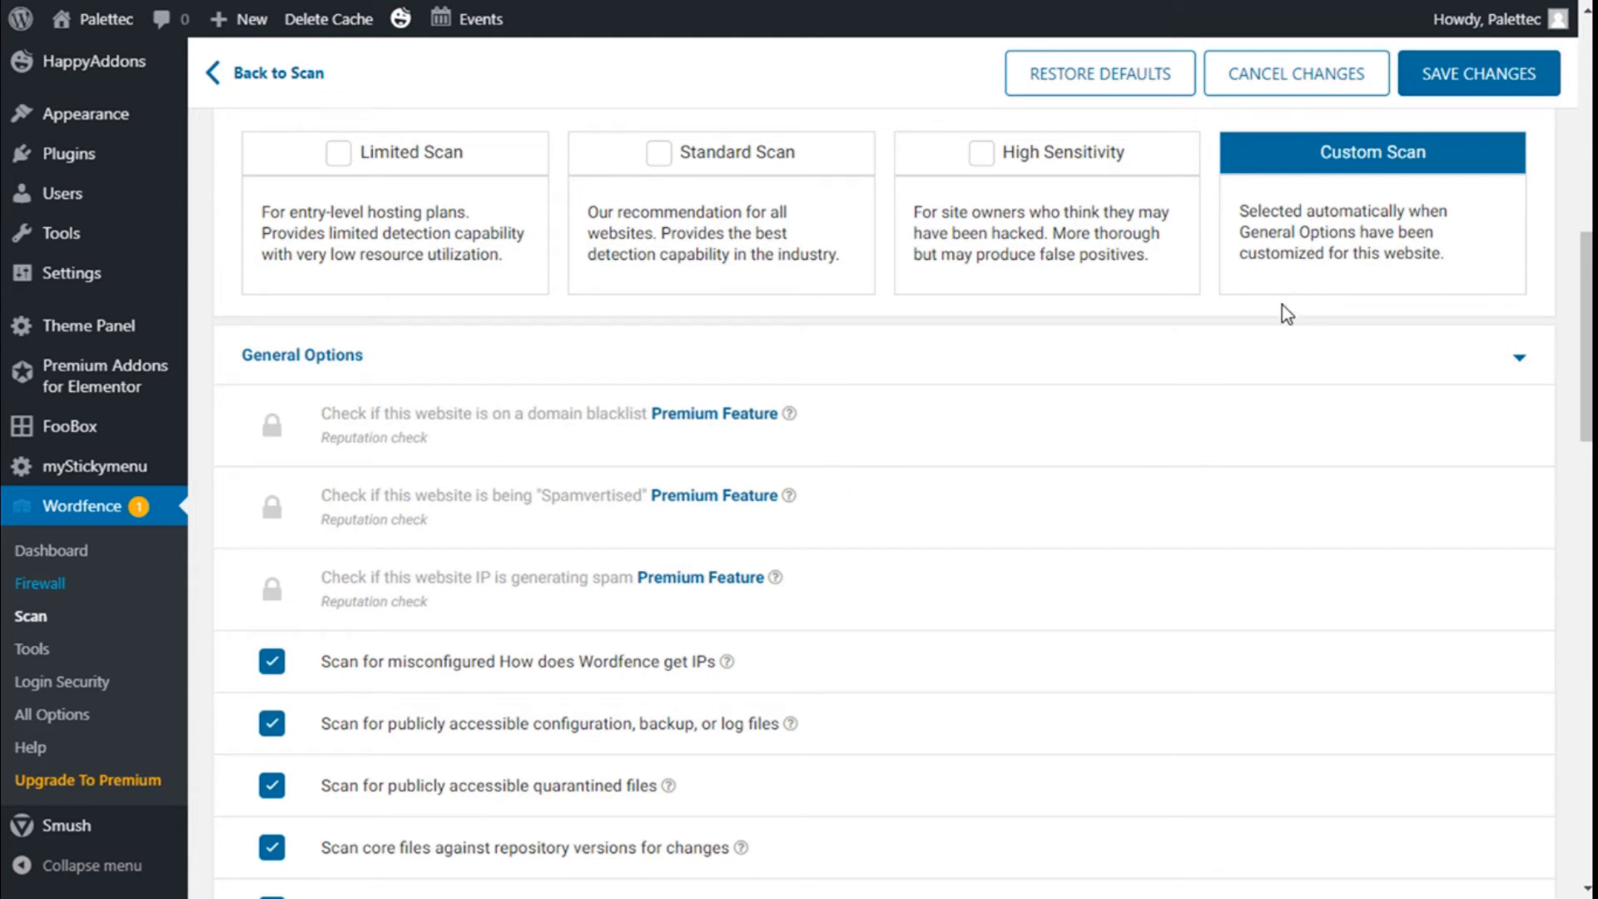
left_click(1453, 95)
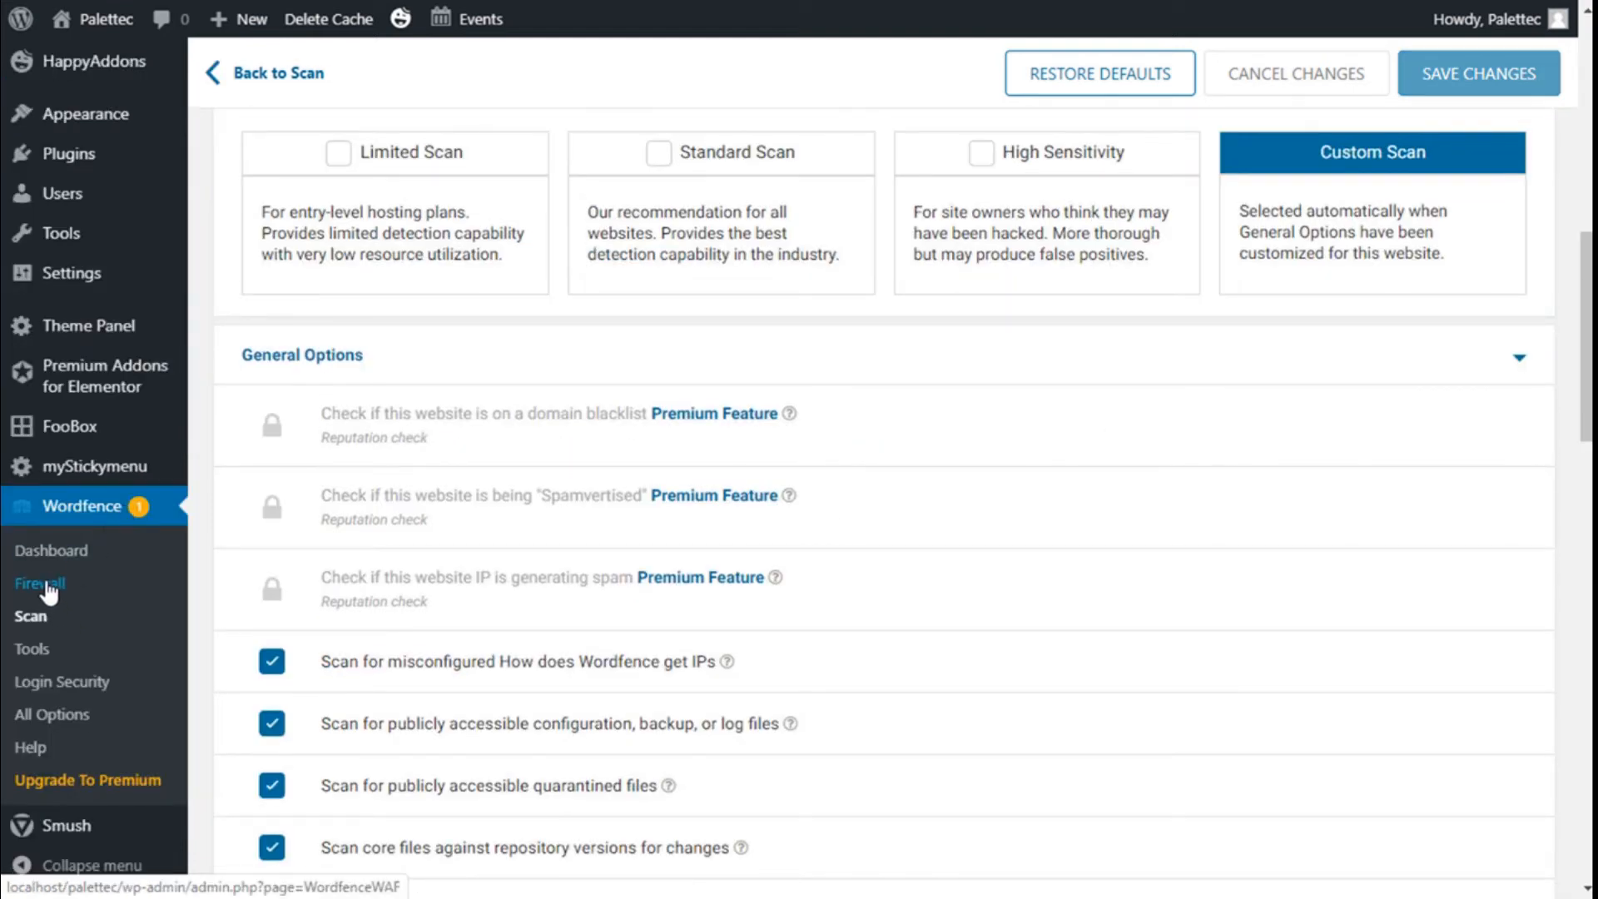
Step: Open the Wordfence Firewall page and review the firewall protection status cards and the rate limiting and blocking sections
left_click(47, 585)
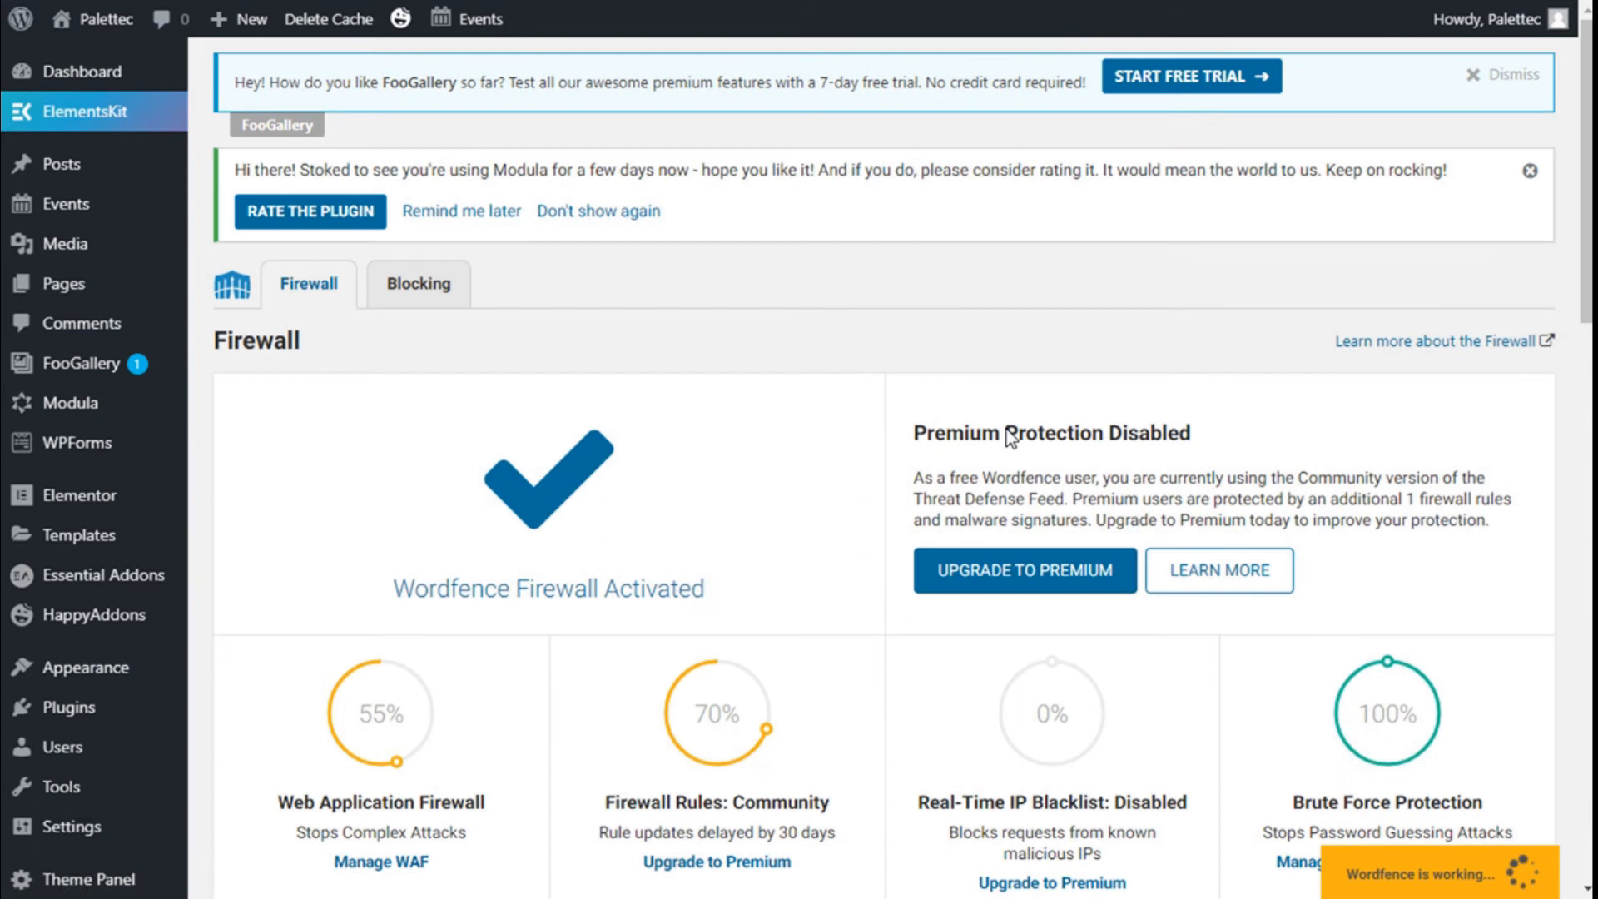
scroll(1010, 433, "down", 4)
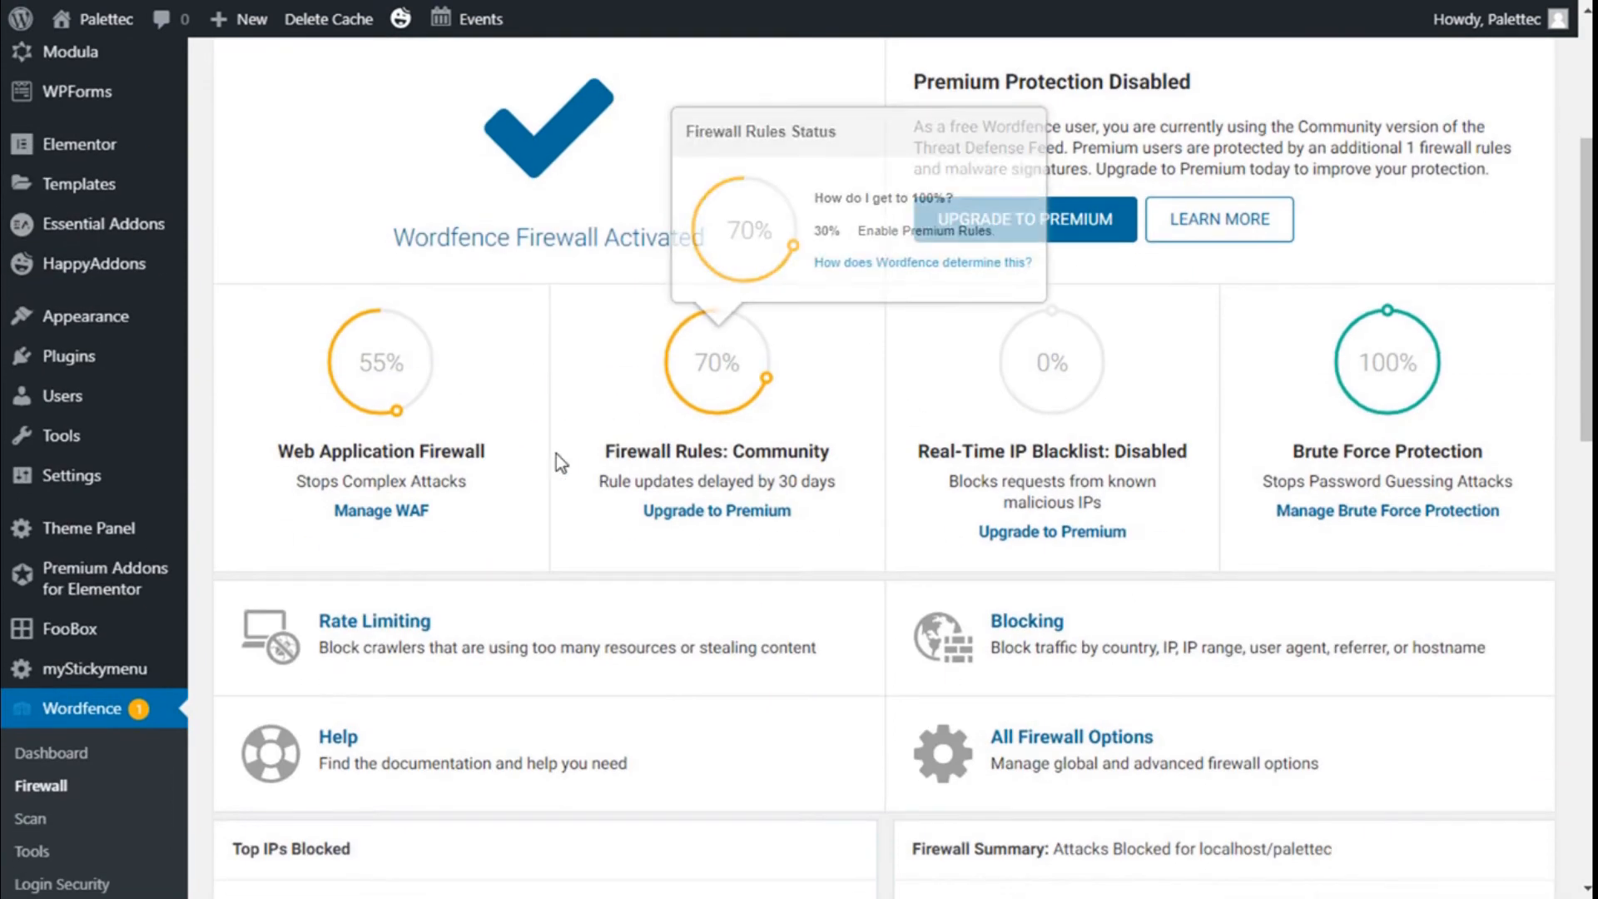
scroll(675, 401, "down", 3)
scroll(642, 428, "up", 1)
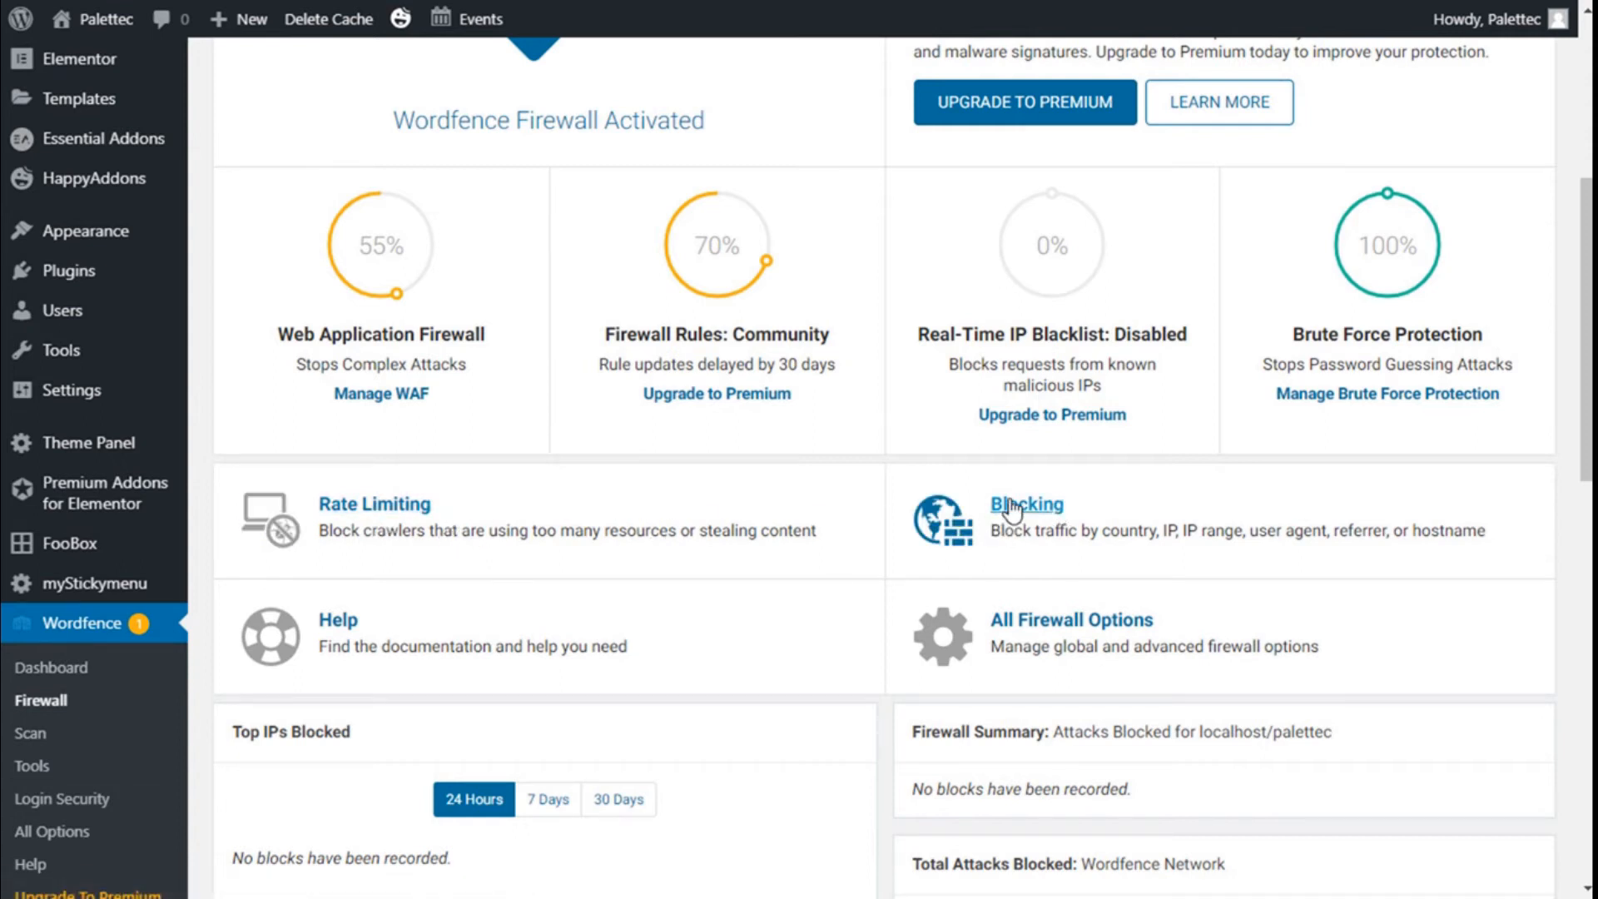
scroll(1012, 509, "down", 3)
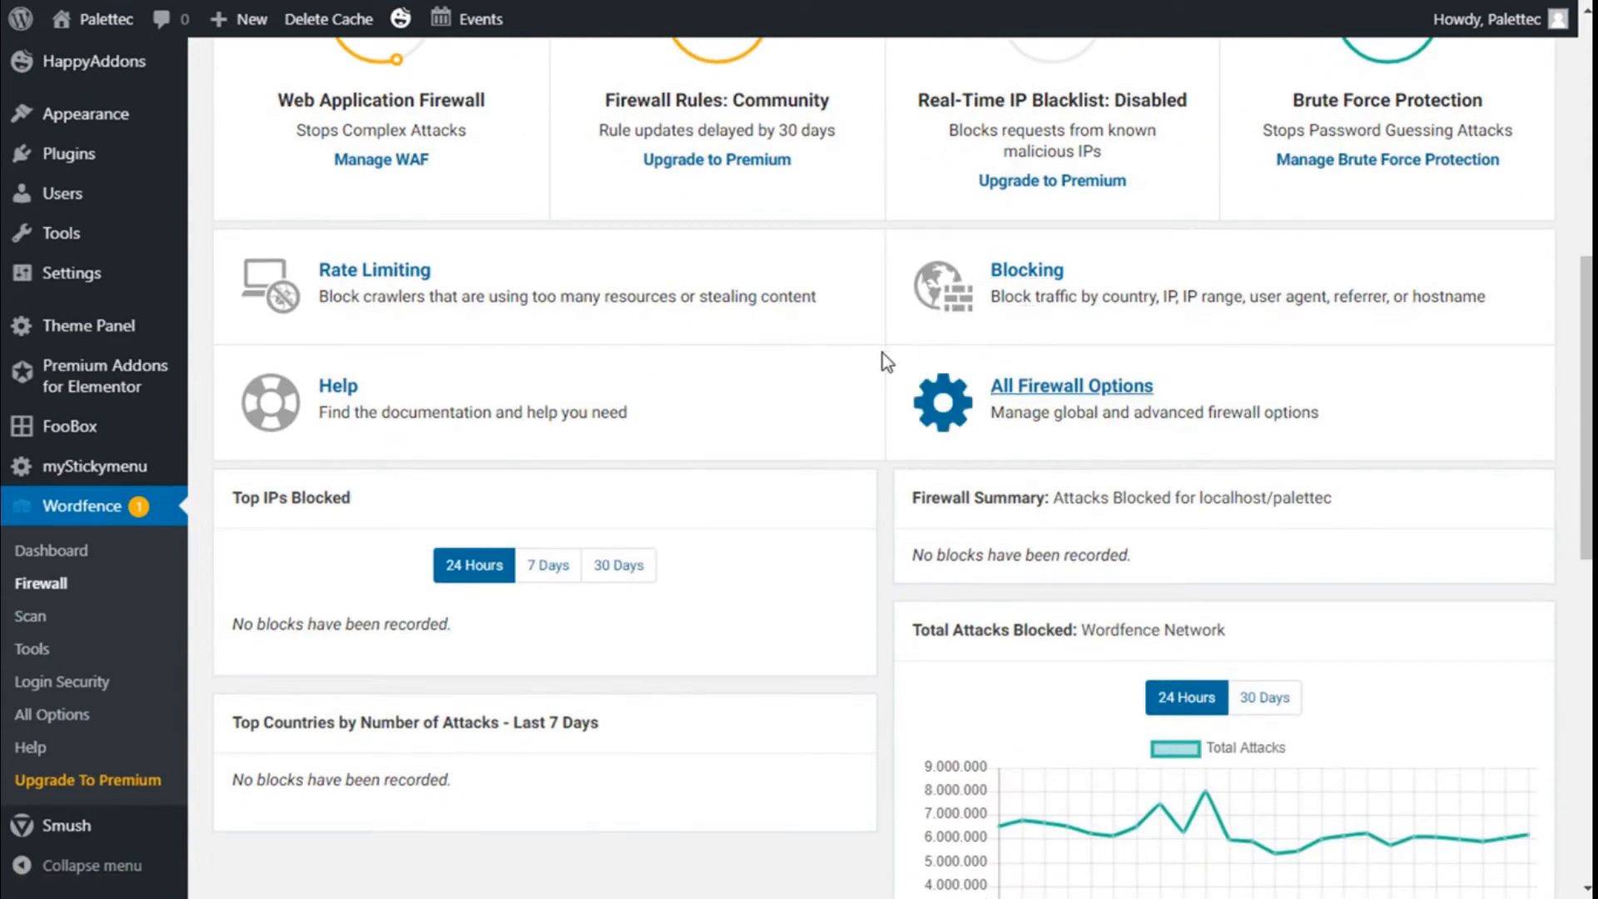
Step: Examine the firewall's top blocked IPs, attack statistics by country and network, and the login attempts list
scroll(833, 400, "down", 2)
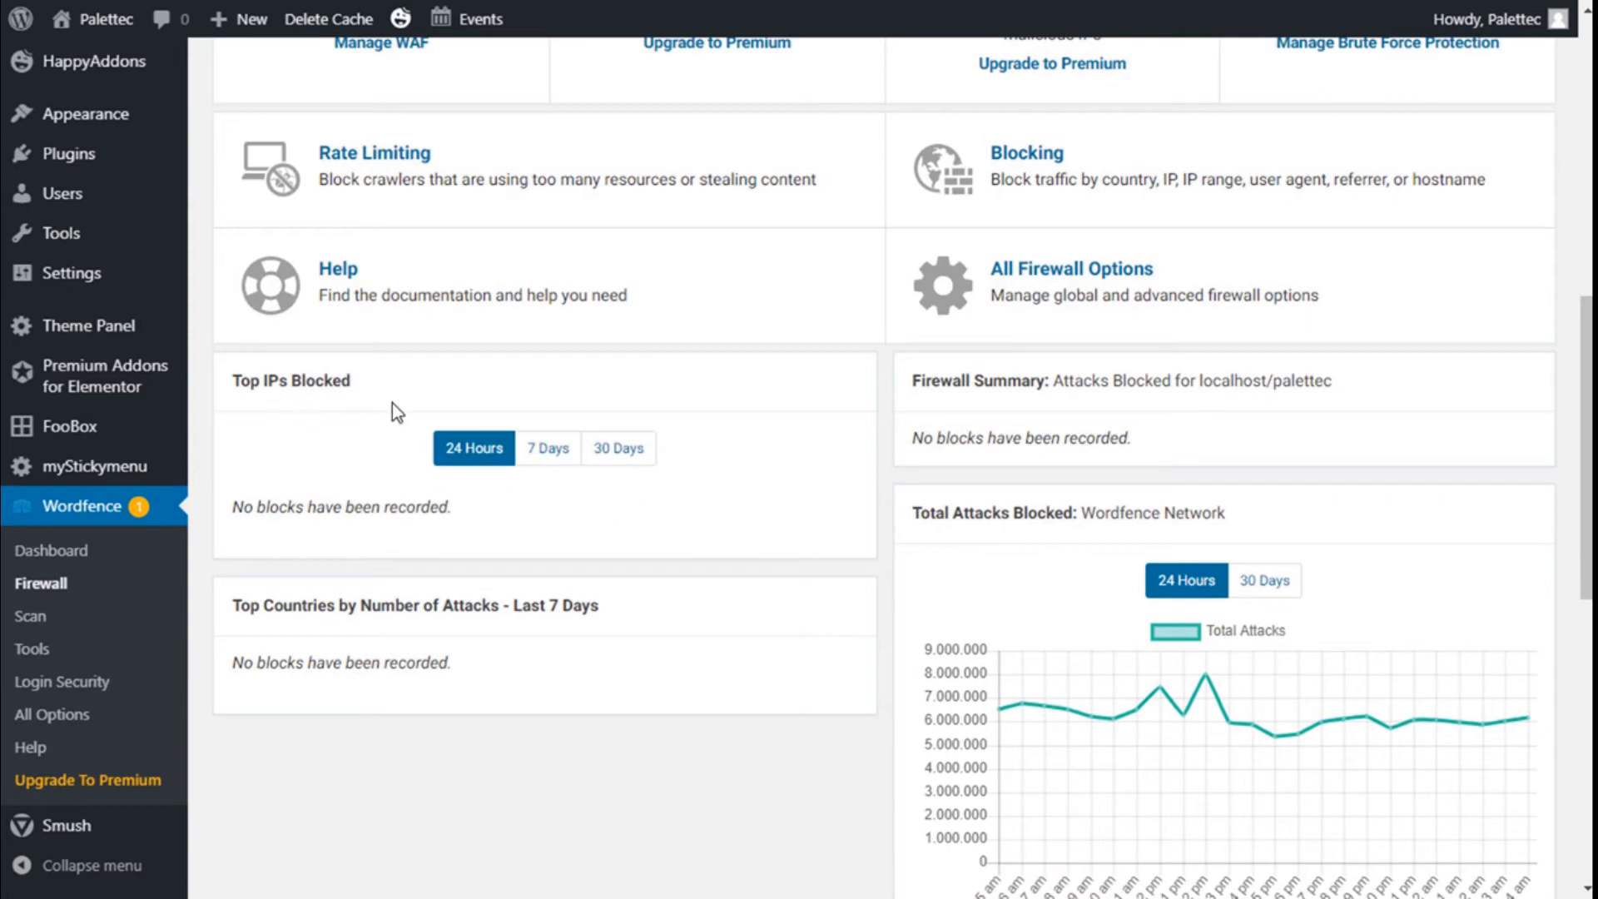
scroll(392, 402, "down", 2)
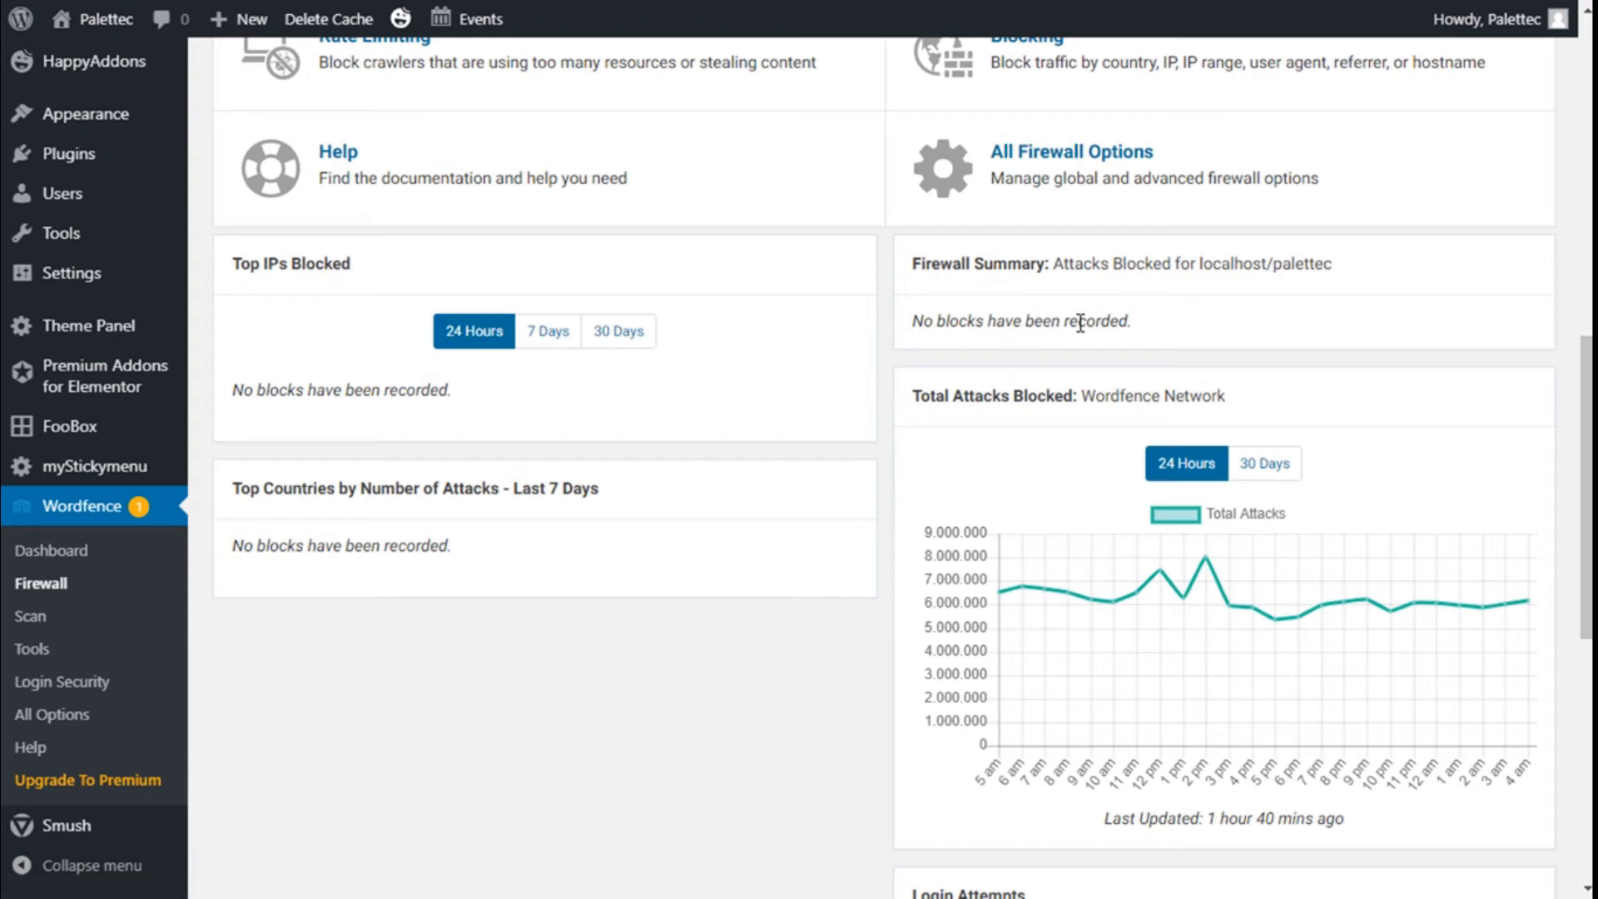
scroll(1074, 321, "down", 2)
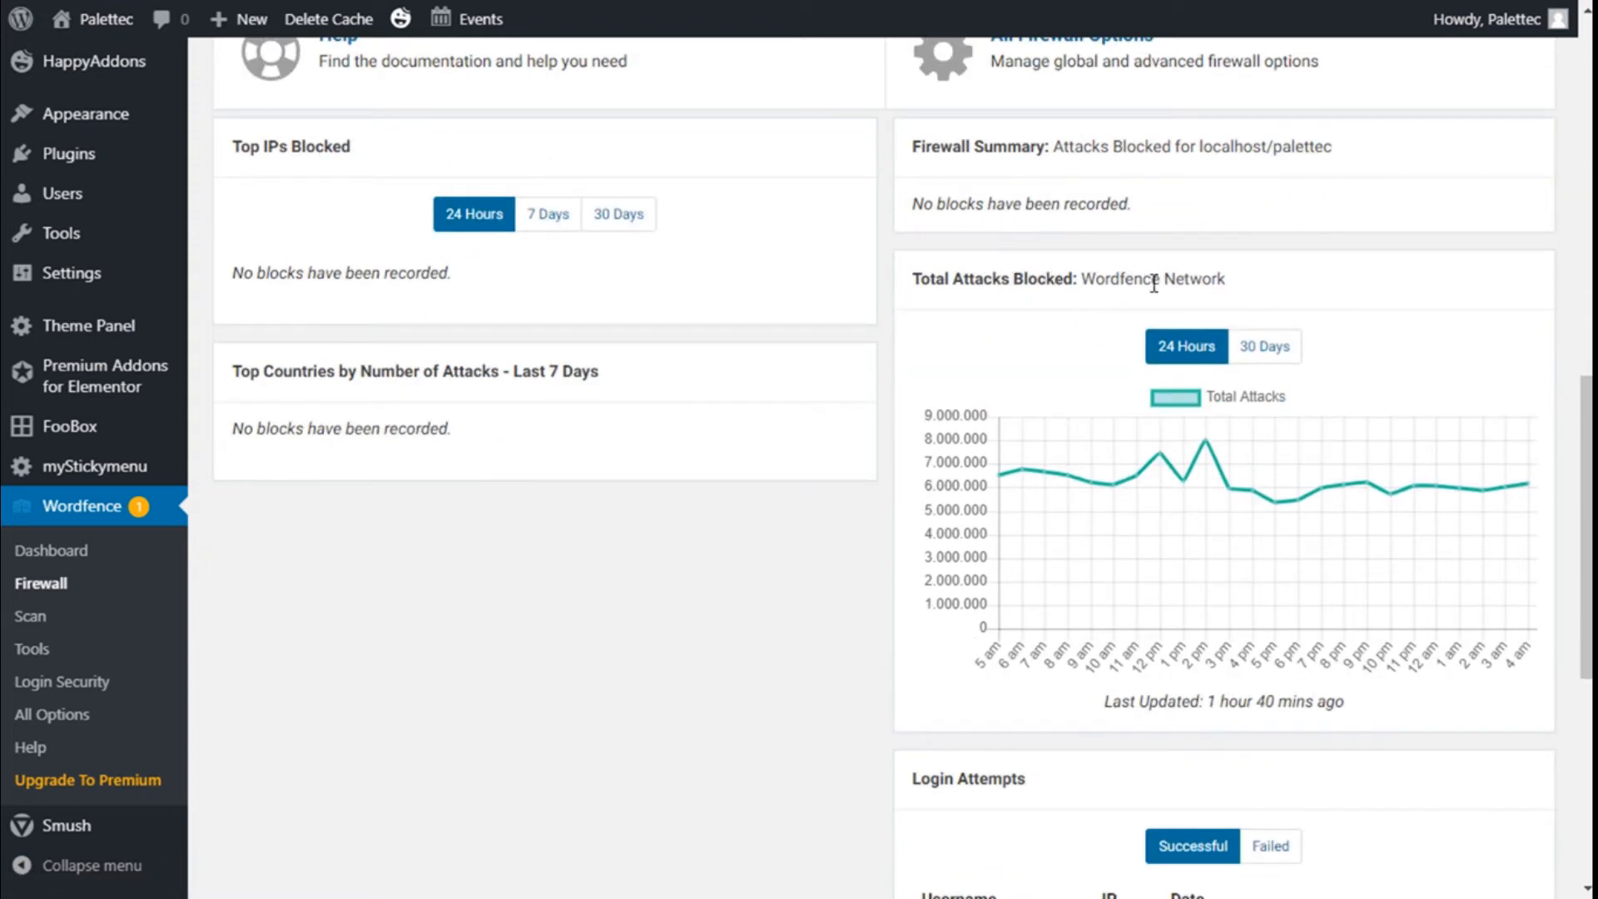
scroll(1237, 295, "down", 4)
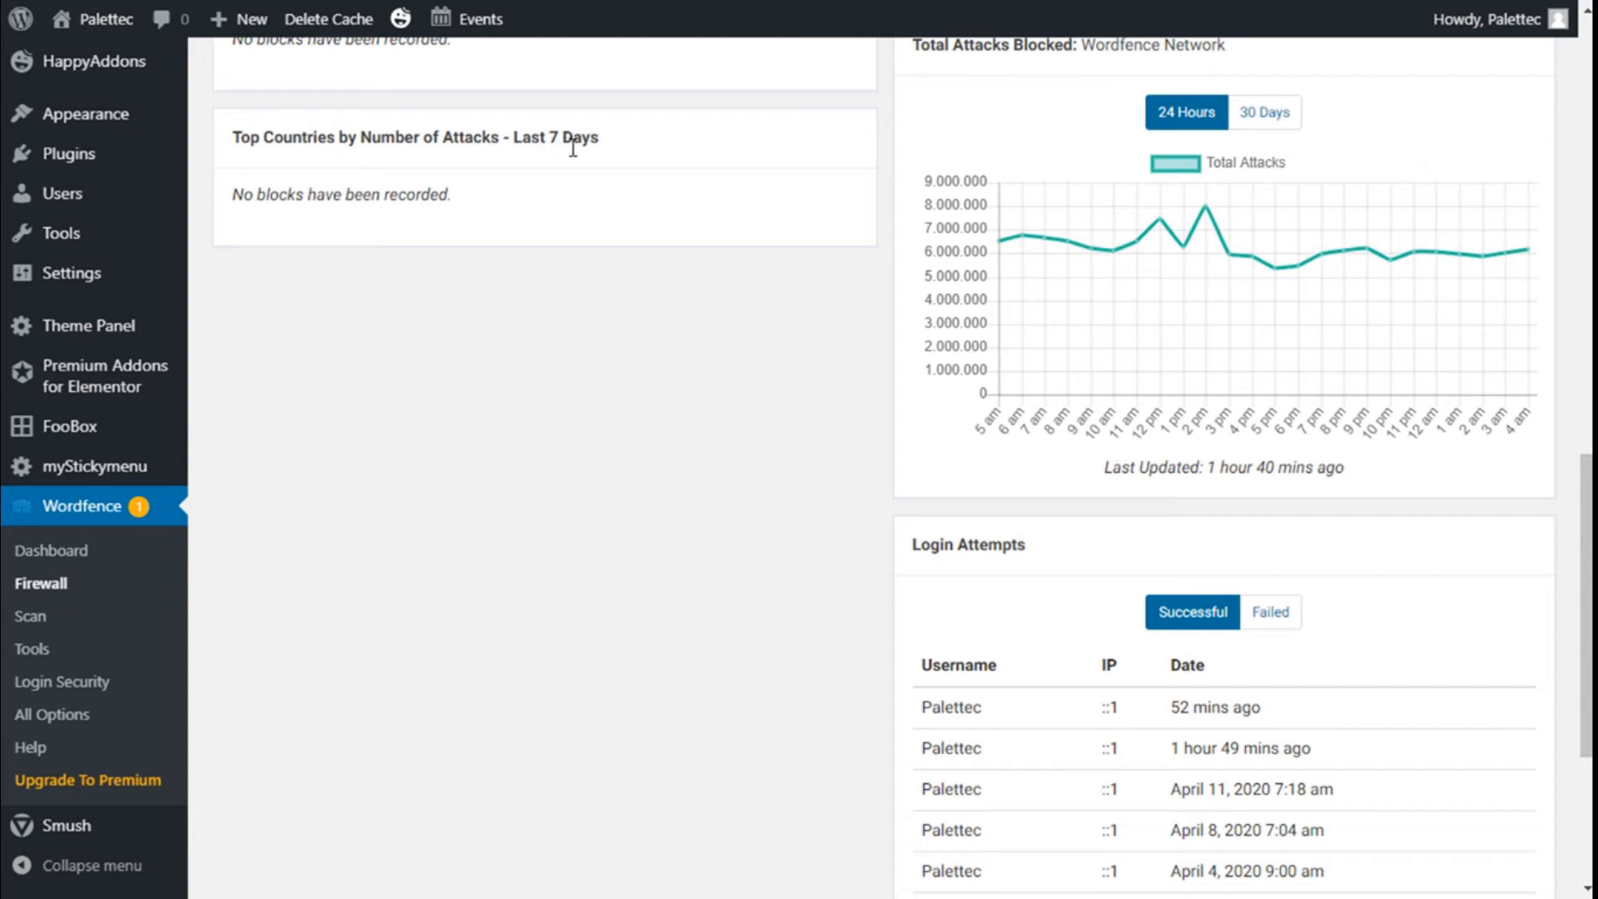
scroll(892, 297, "down", 3)
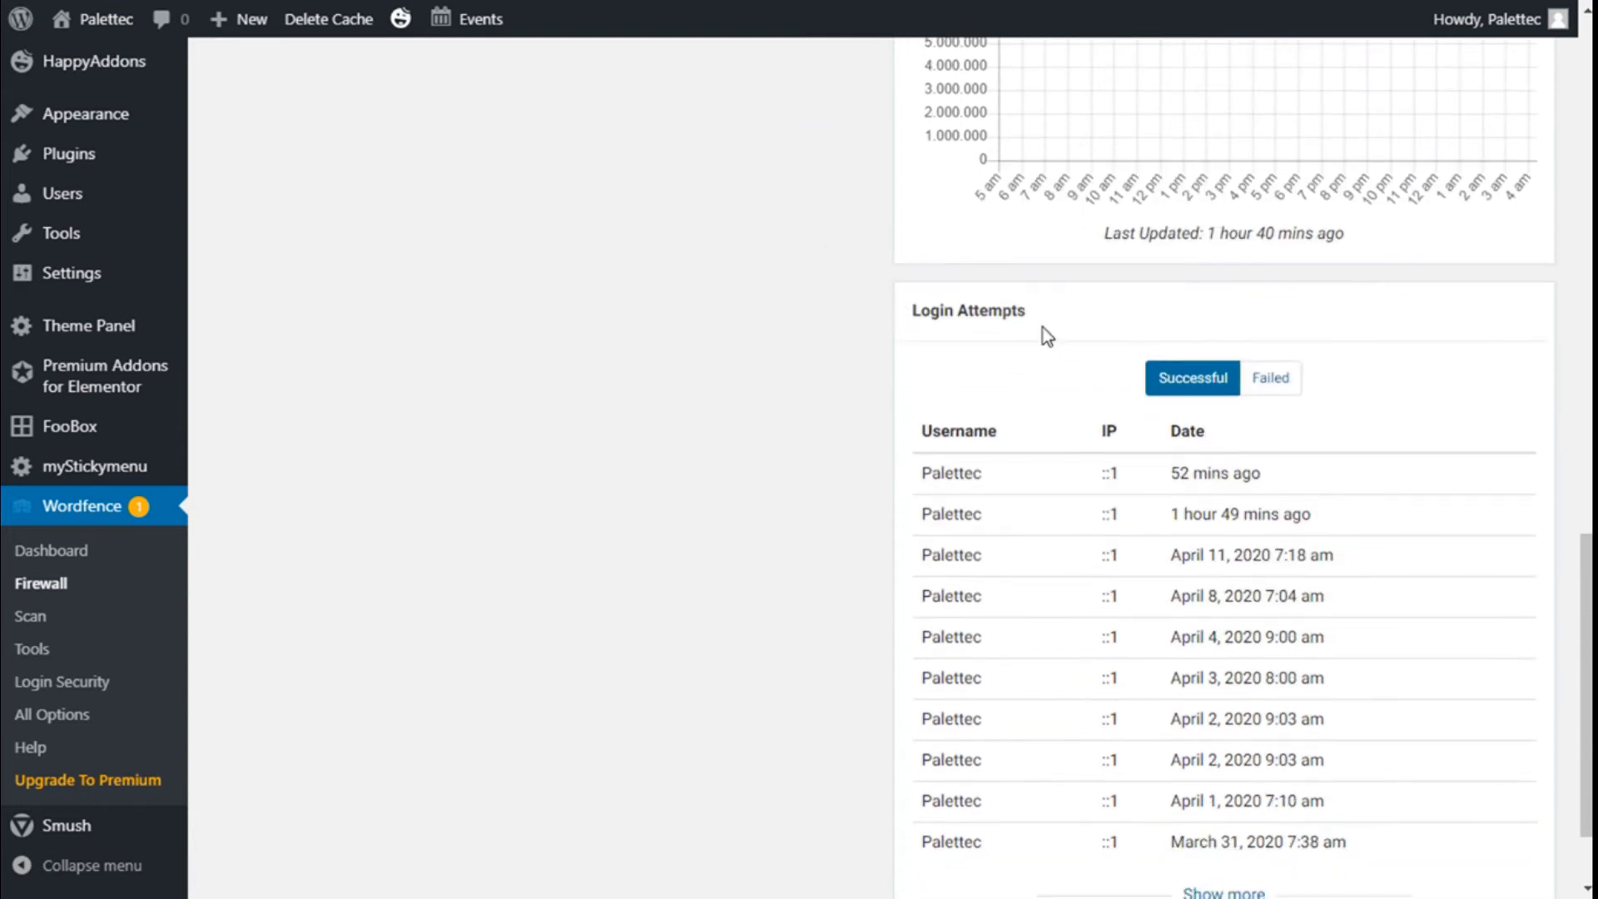
scroll(1088, 350, "down", 2)
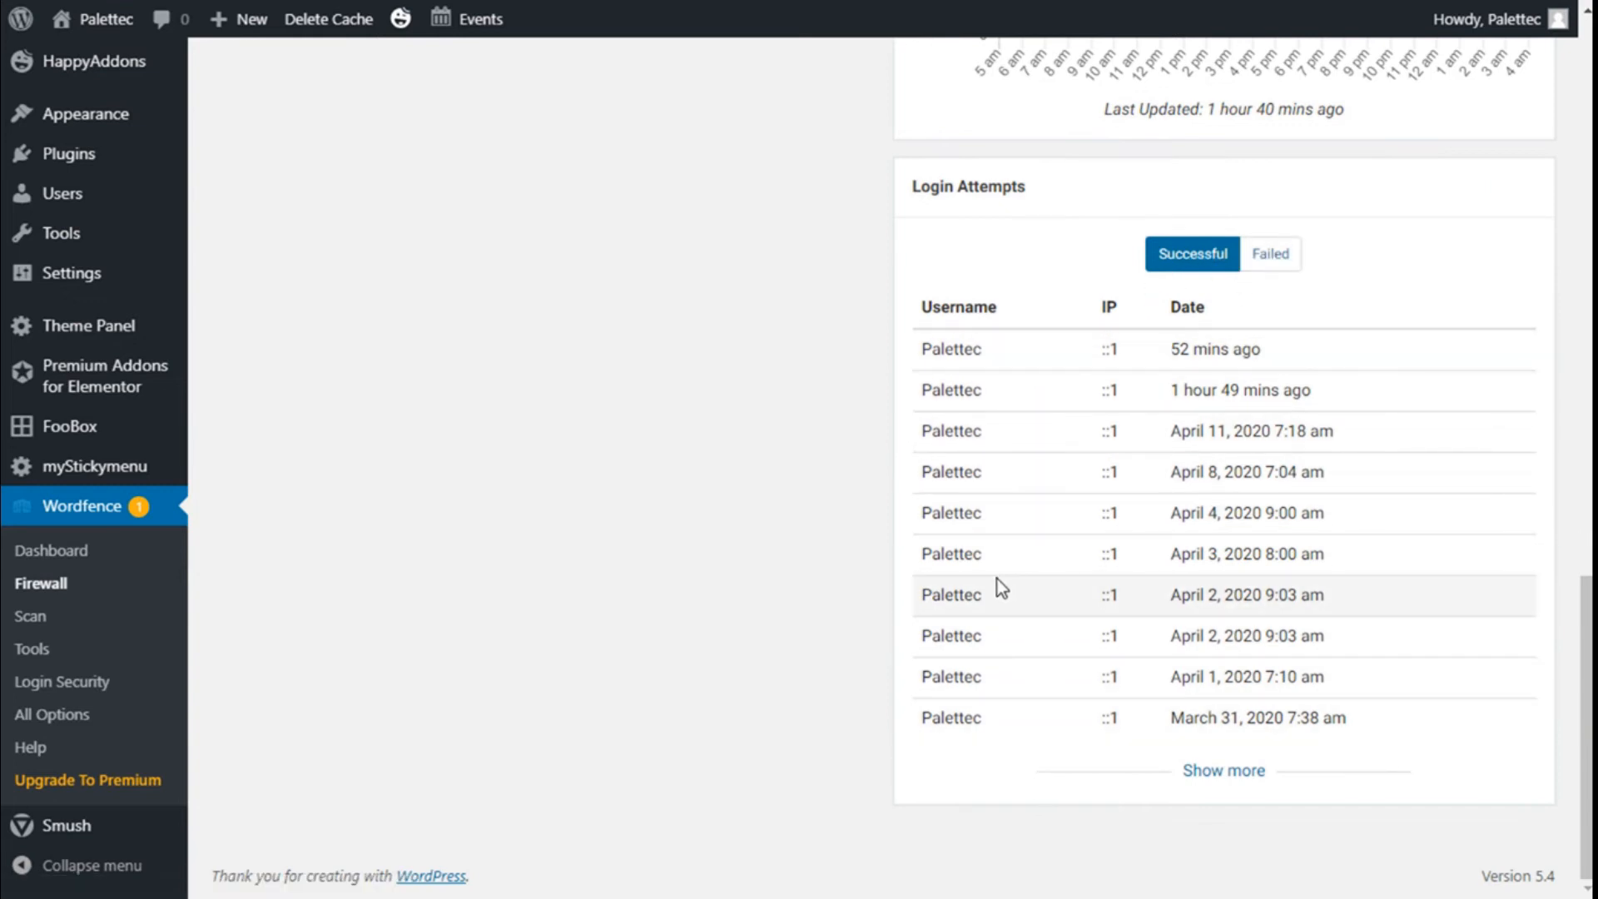
scroll(735, 500, "up", 1)
scroll(733, 500, "up", 15)
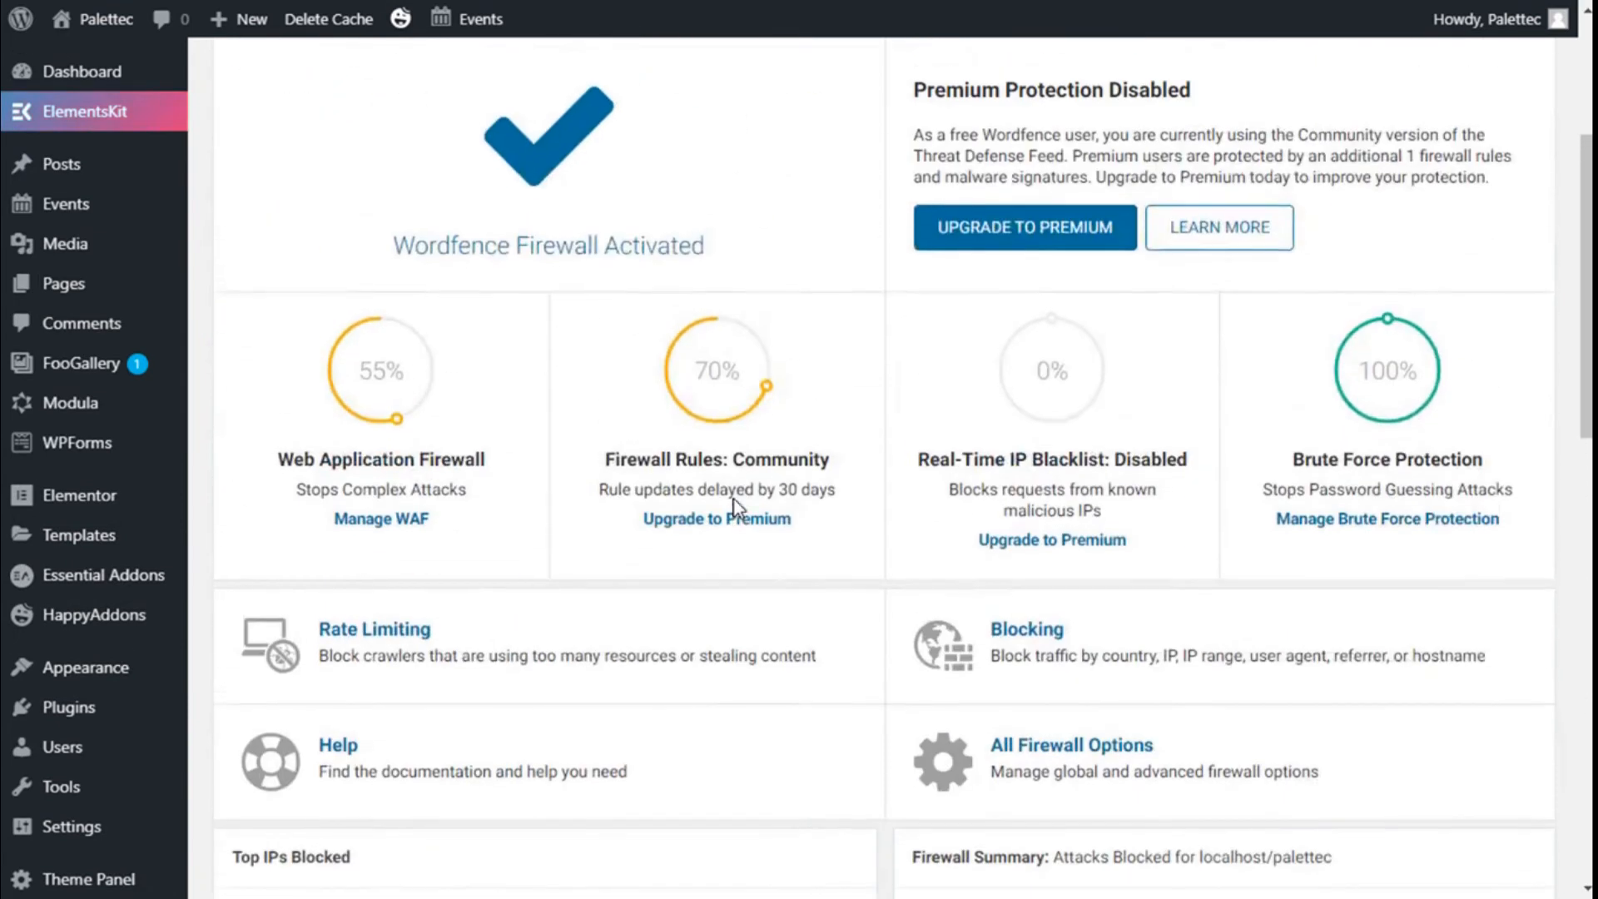
Step: Open the Web Application Firewall management options and examine the available firewall status modes and the protection level
scroll(734, 499, "down", 3)
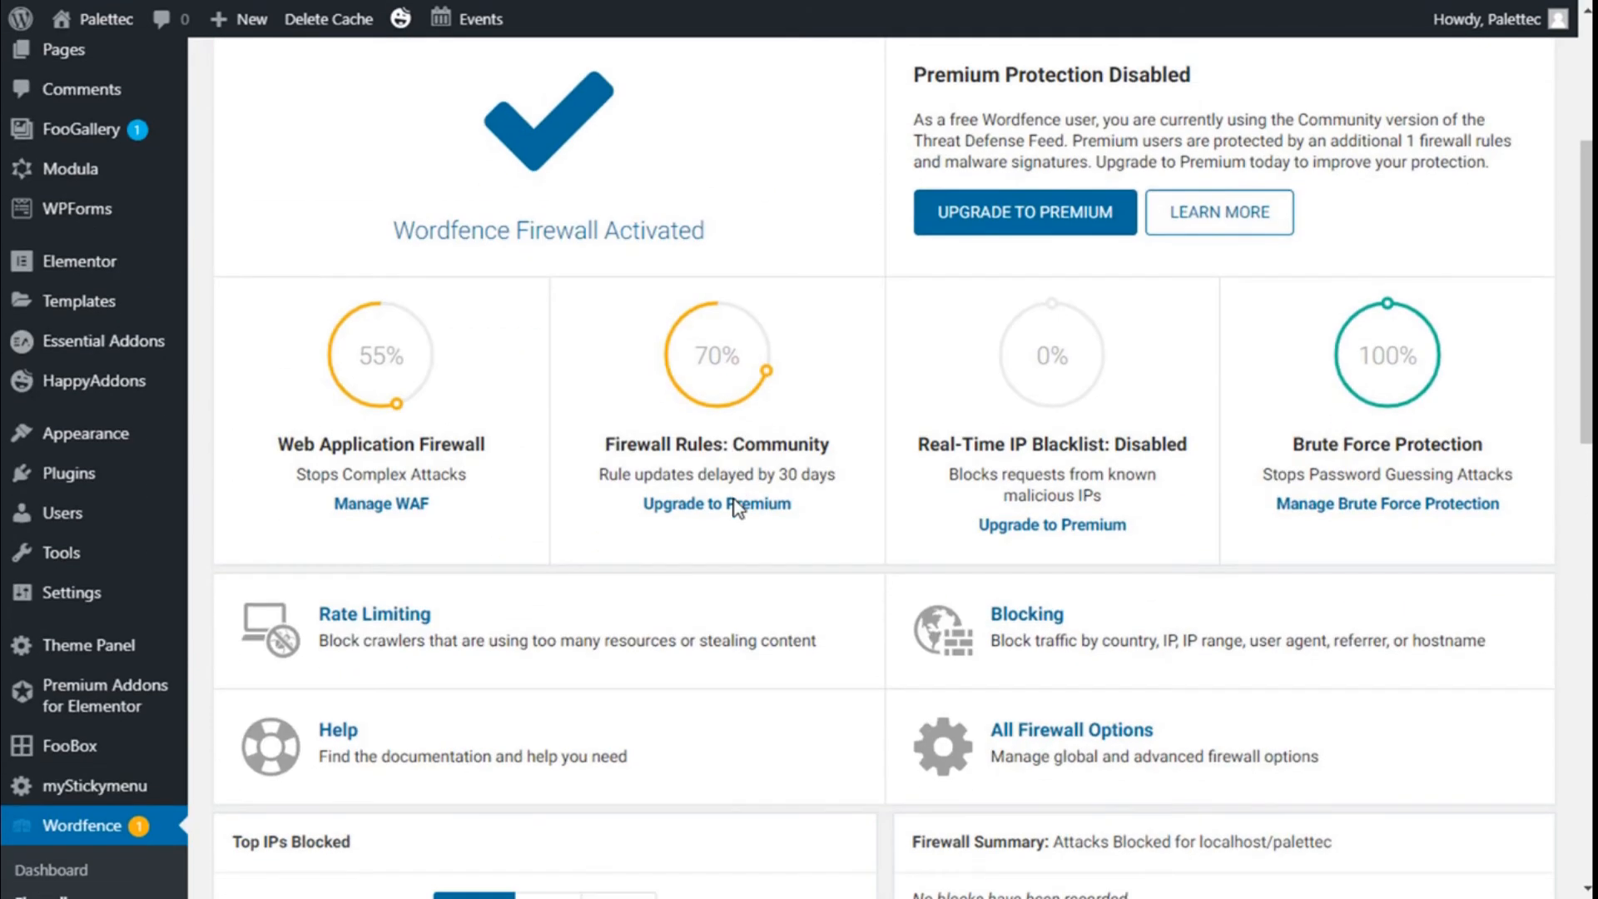
left_click(396, 510)
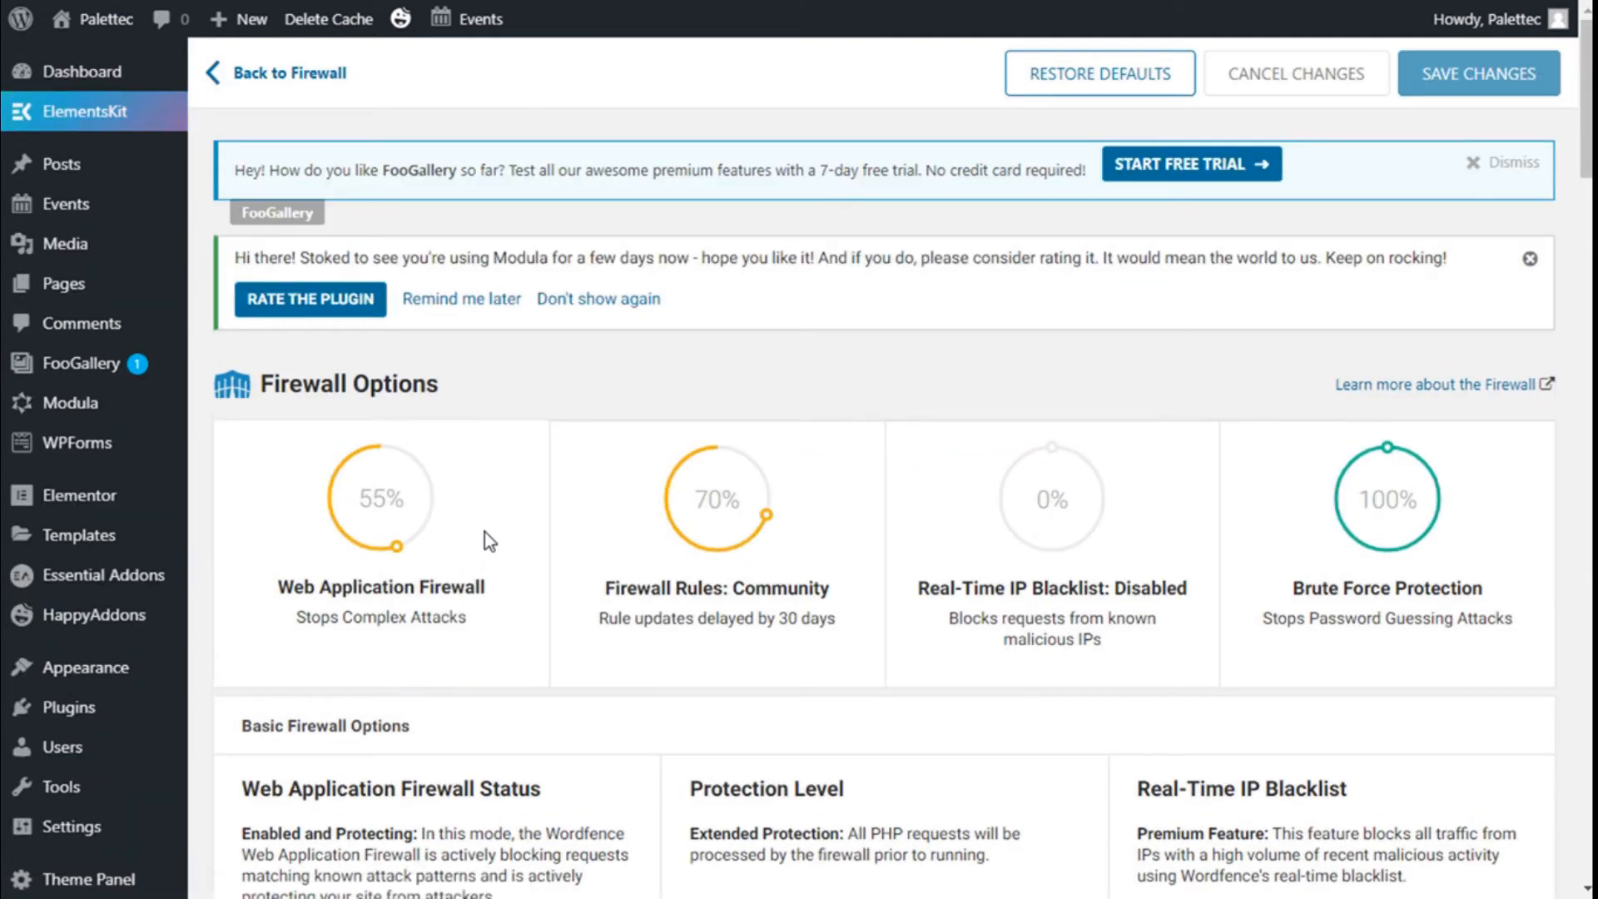
scroll(485, 532, "down", 3)
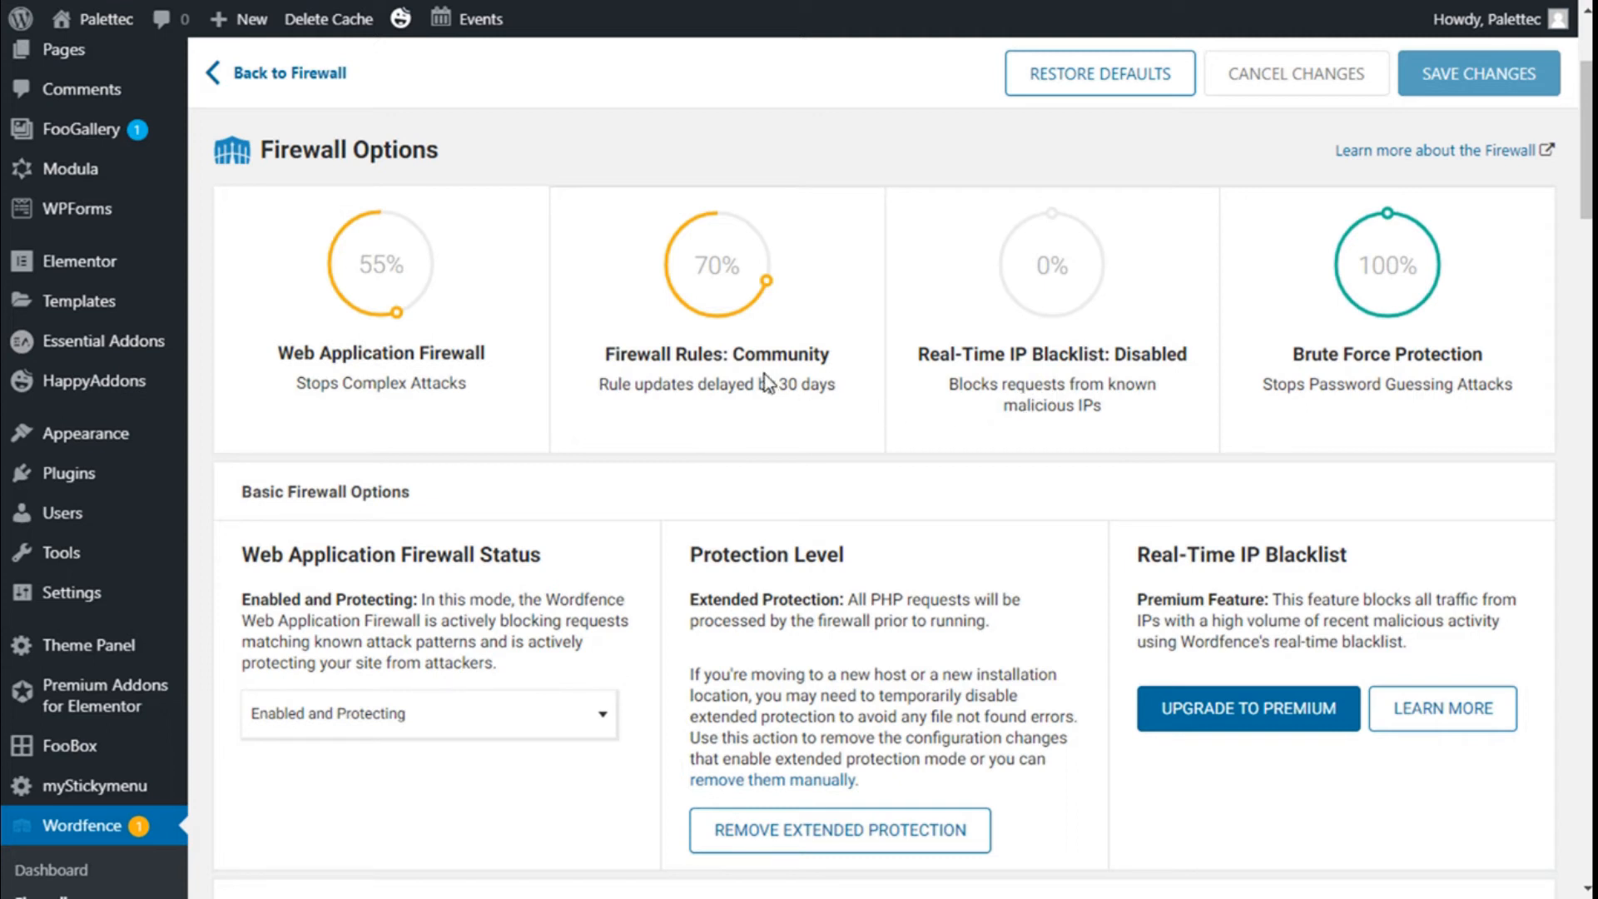
scroll(764, 375, "down", 3)
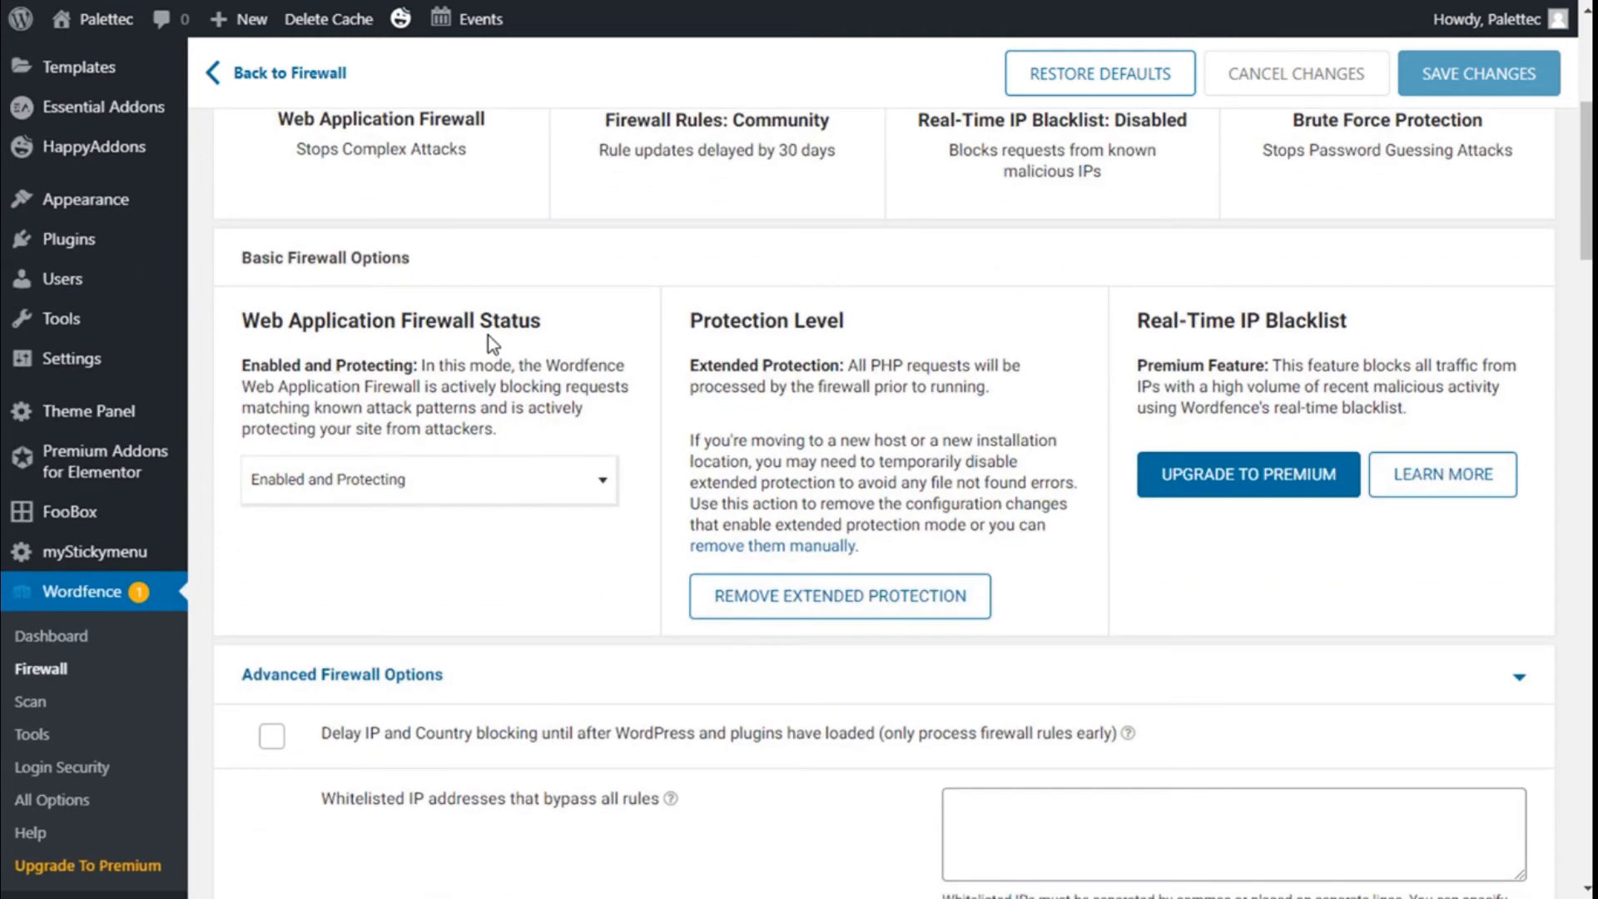
left_click(524, 487)
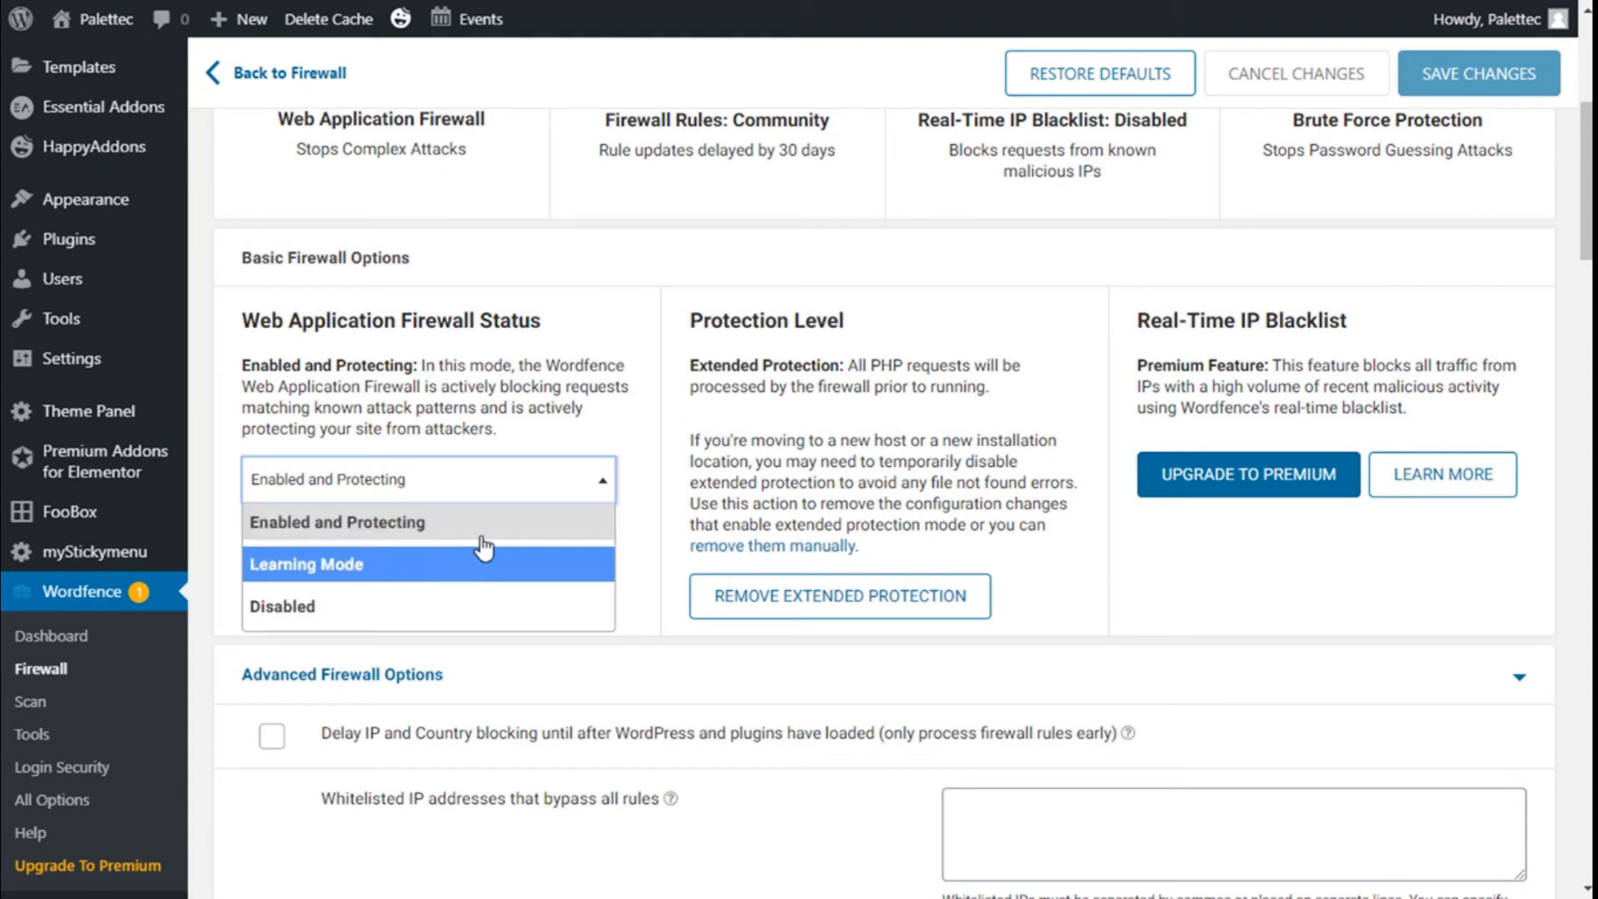
left_click(571, 423)
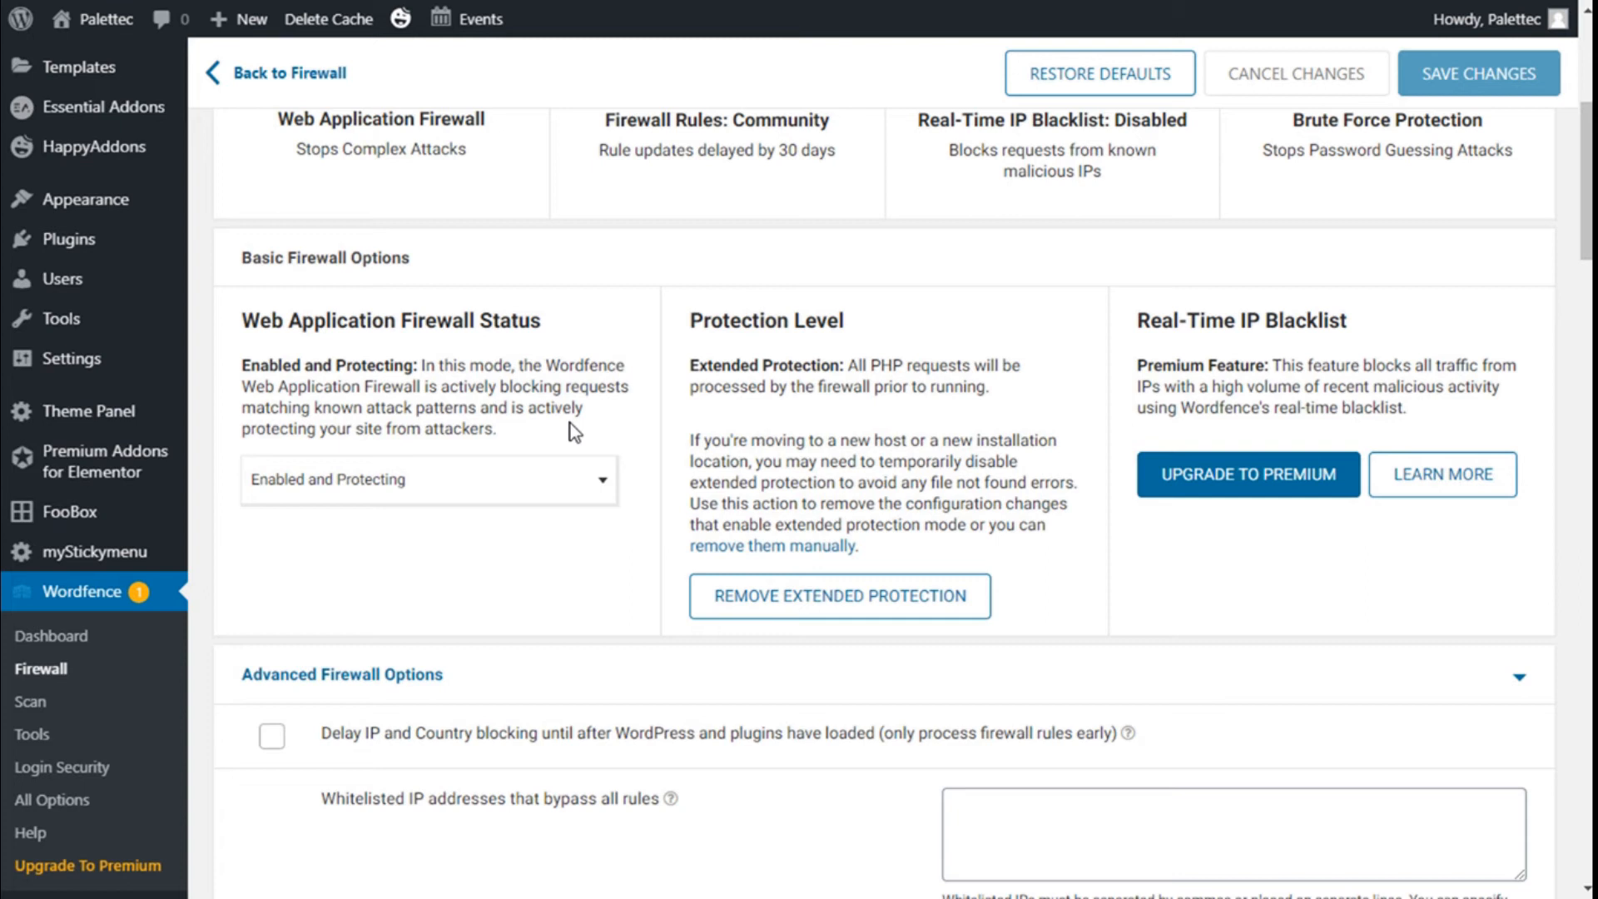
left_click(516, 493)
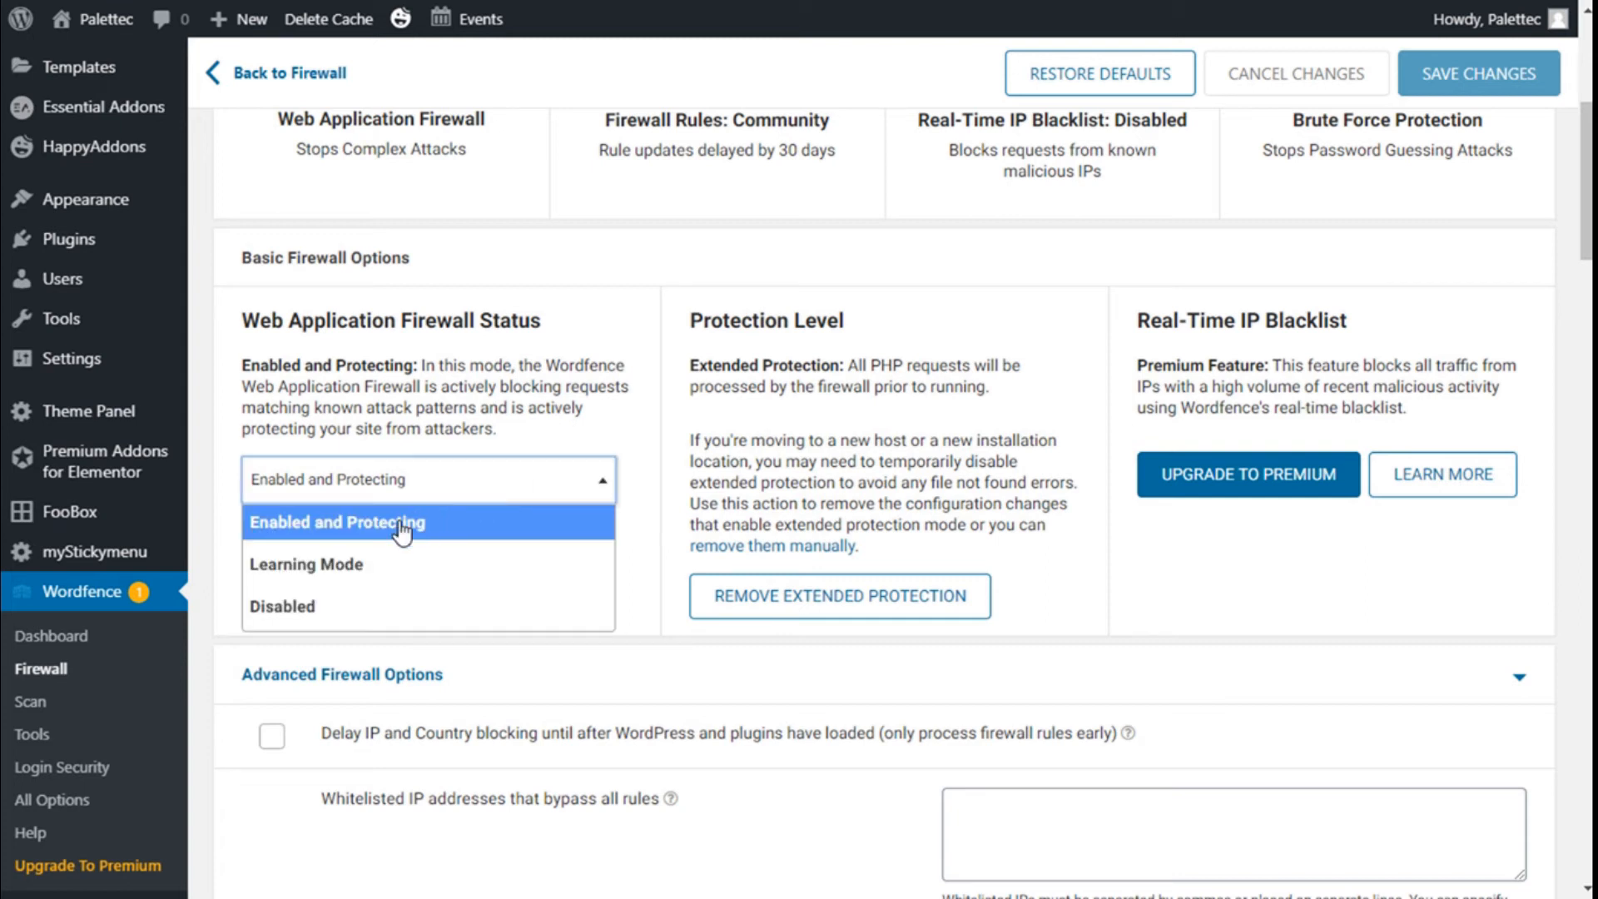
left_click(759, 426)
scroll(795, 357, "down", 1)
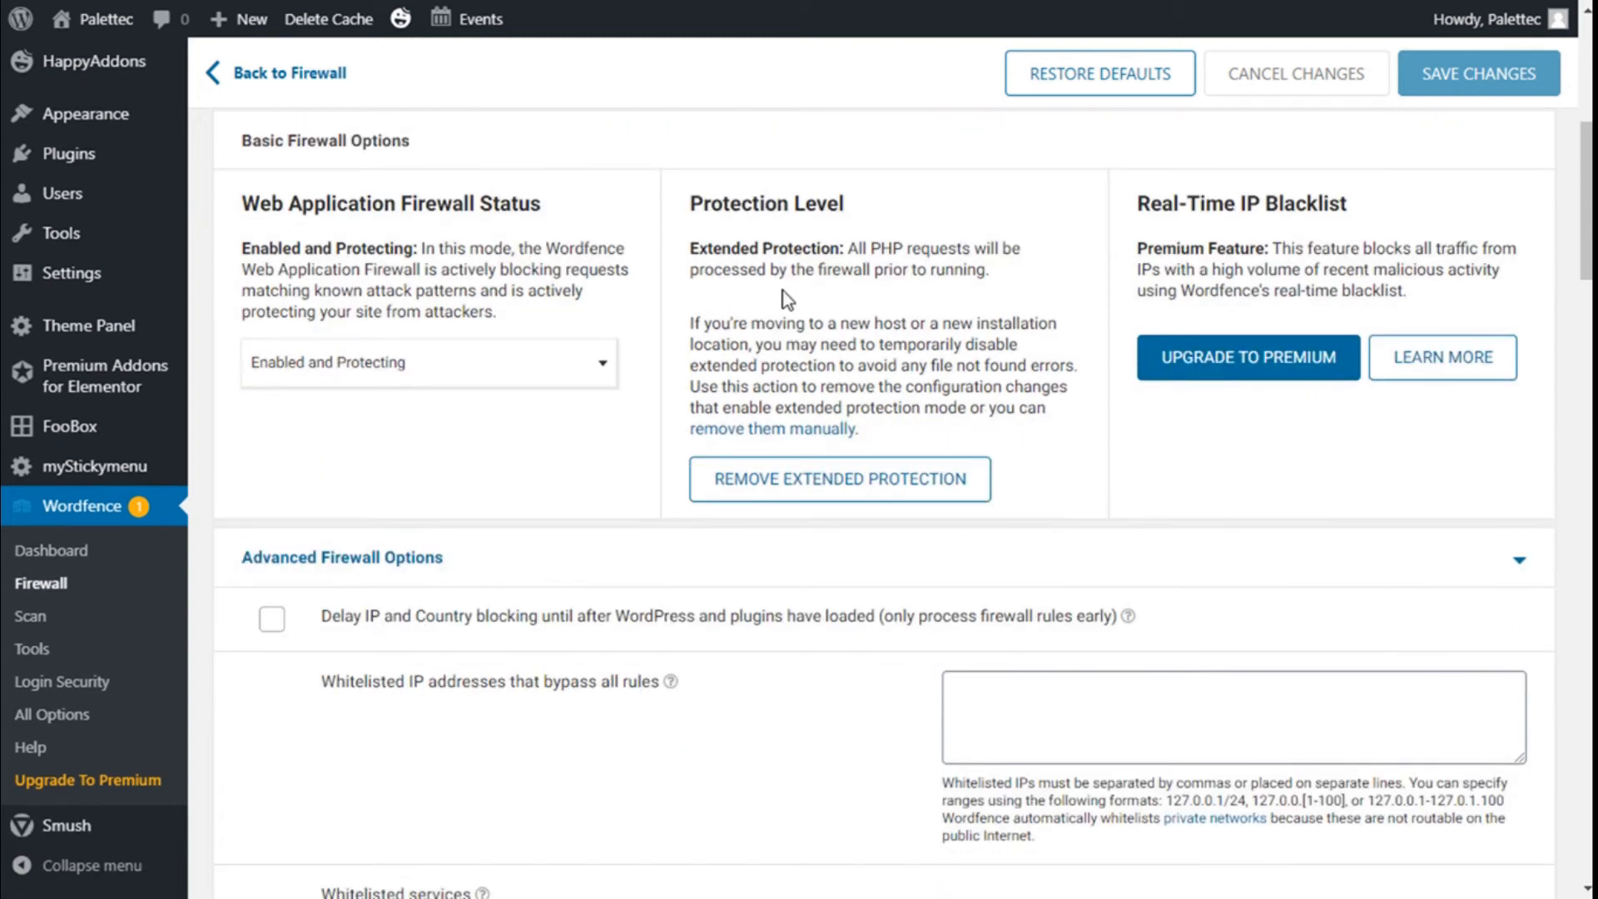
scroll(776, 238, "up", 1)
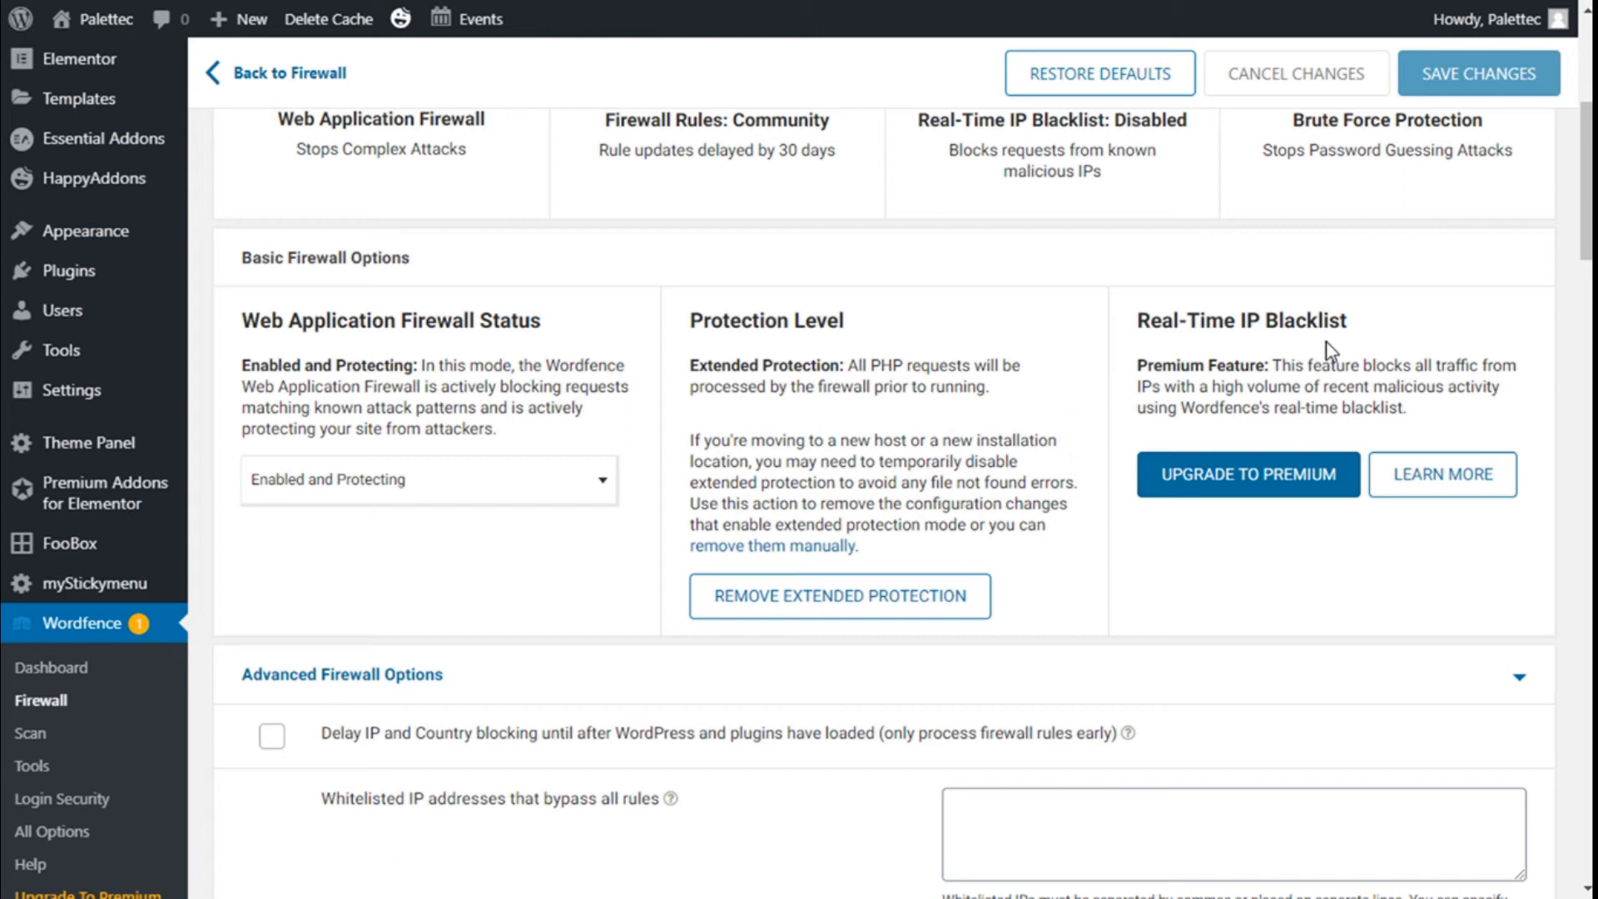
Step: Review the advanced firewall options for whitelisted IPs and services, immediately blocked URLs and ignored IP addresses
scroll(990, 360, "down", 2)
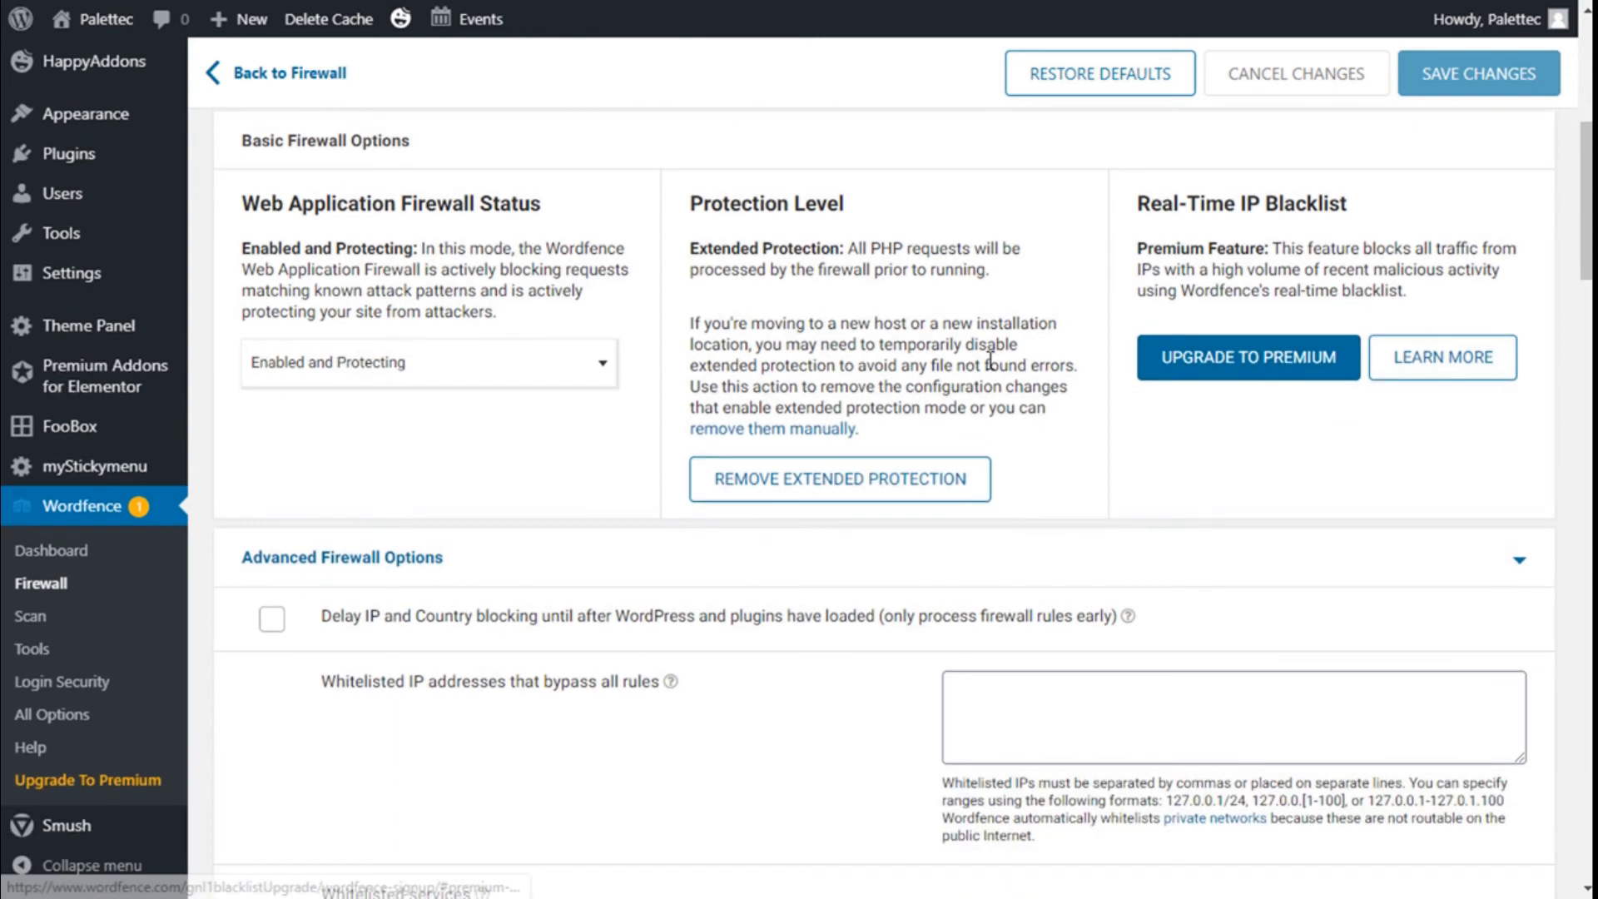
scroll(1249, 358, "down", 3)
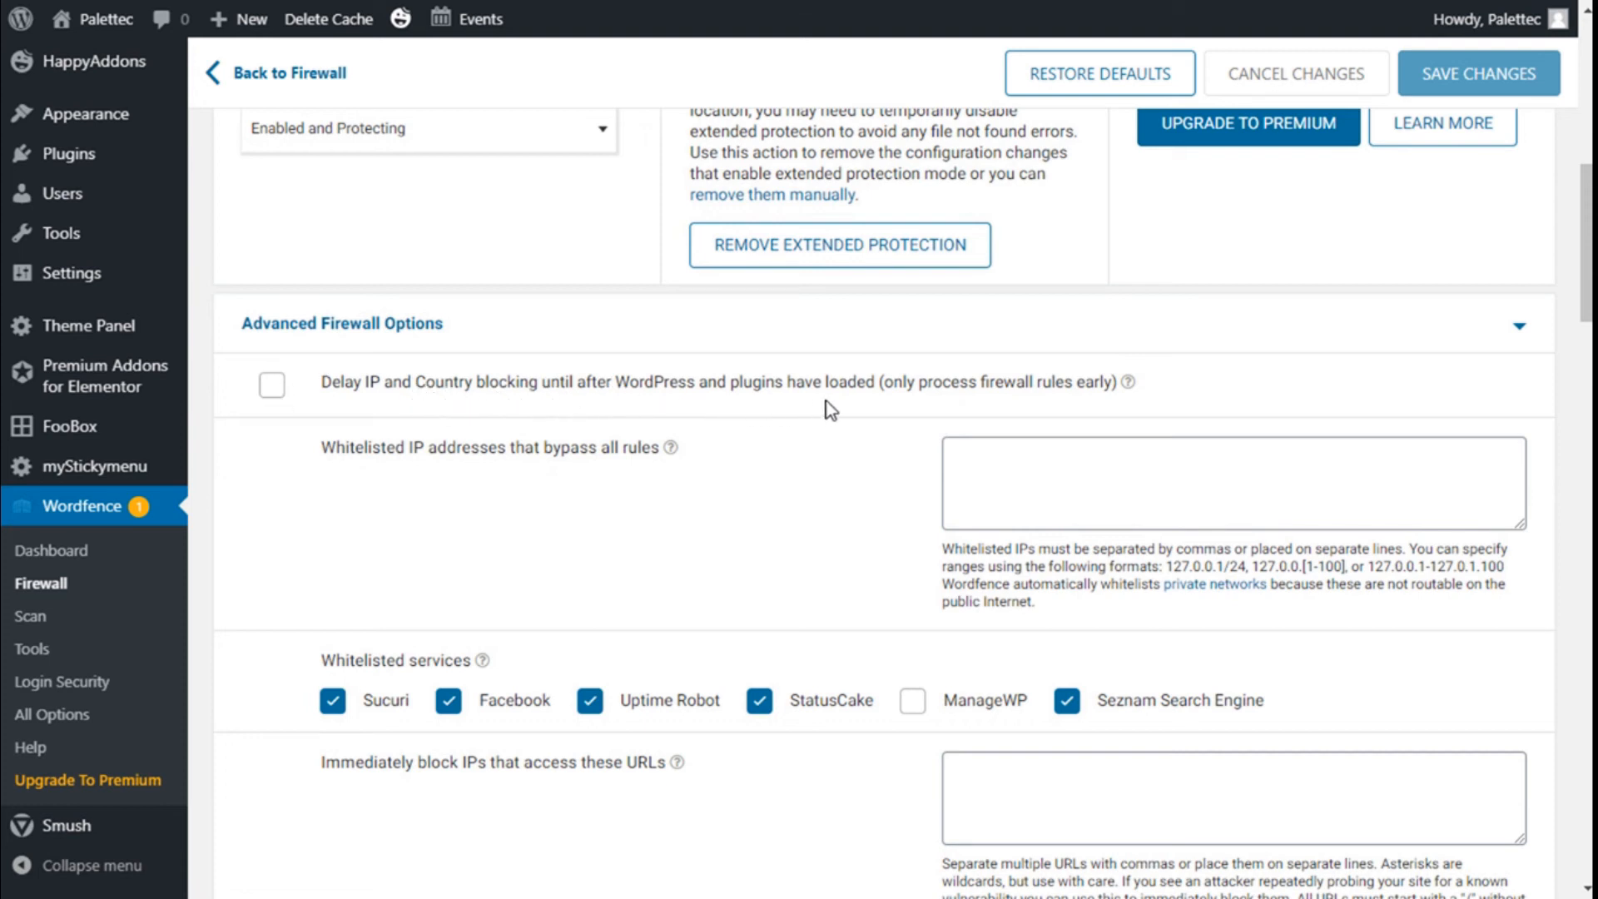
scroll(924, 393, "down", 3)
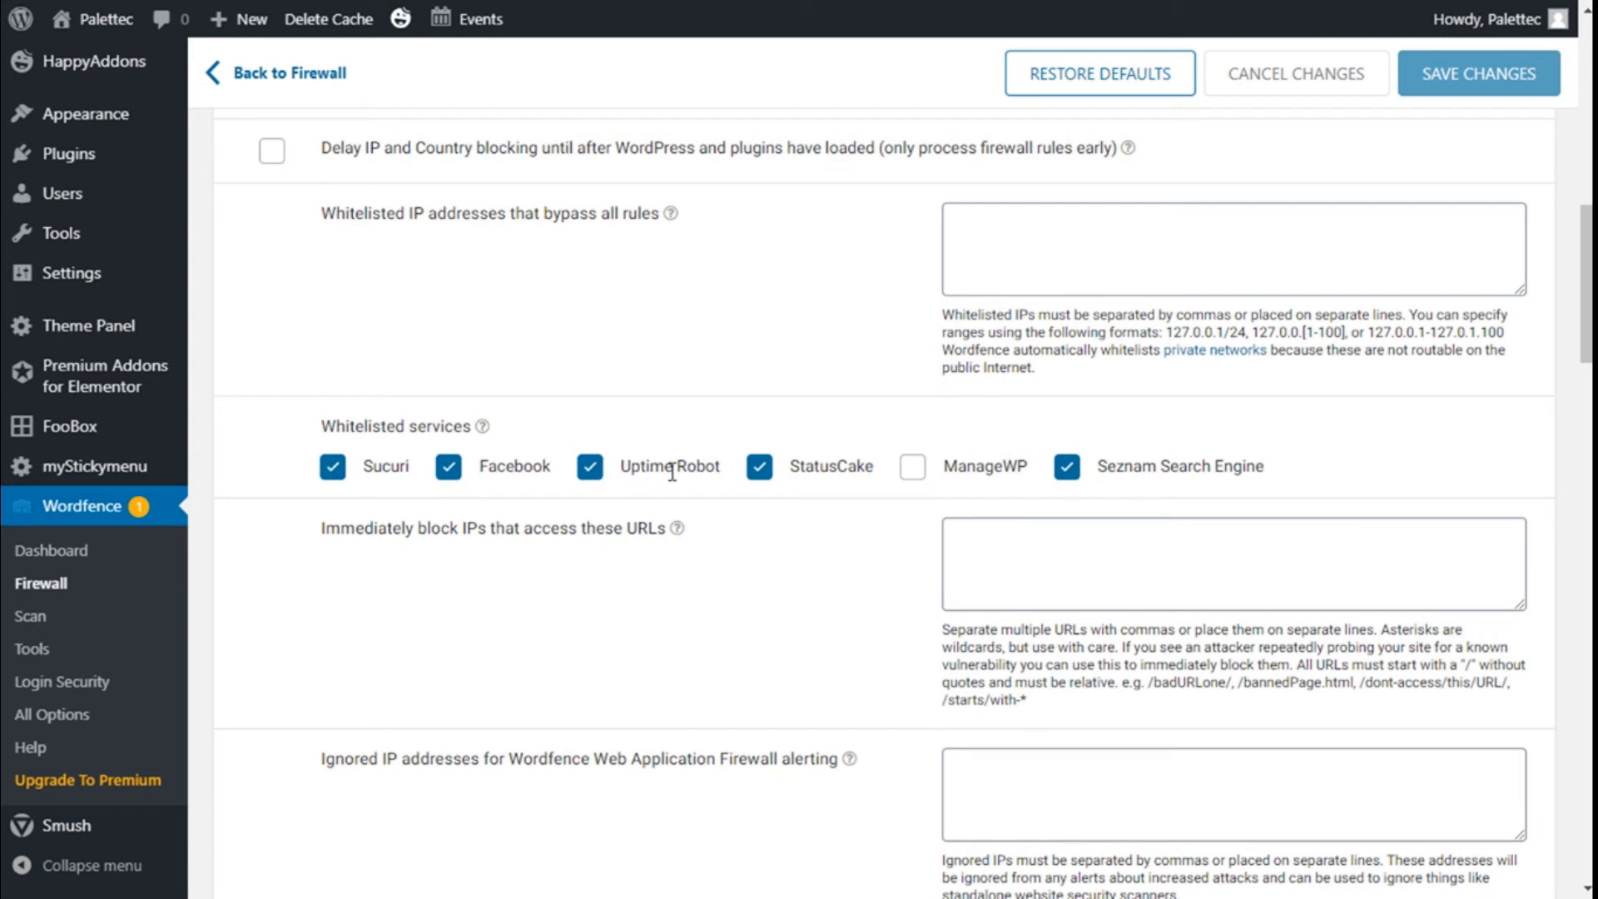
scroll(842, 445, "down", 3)
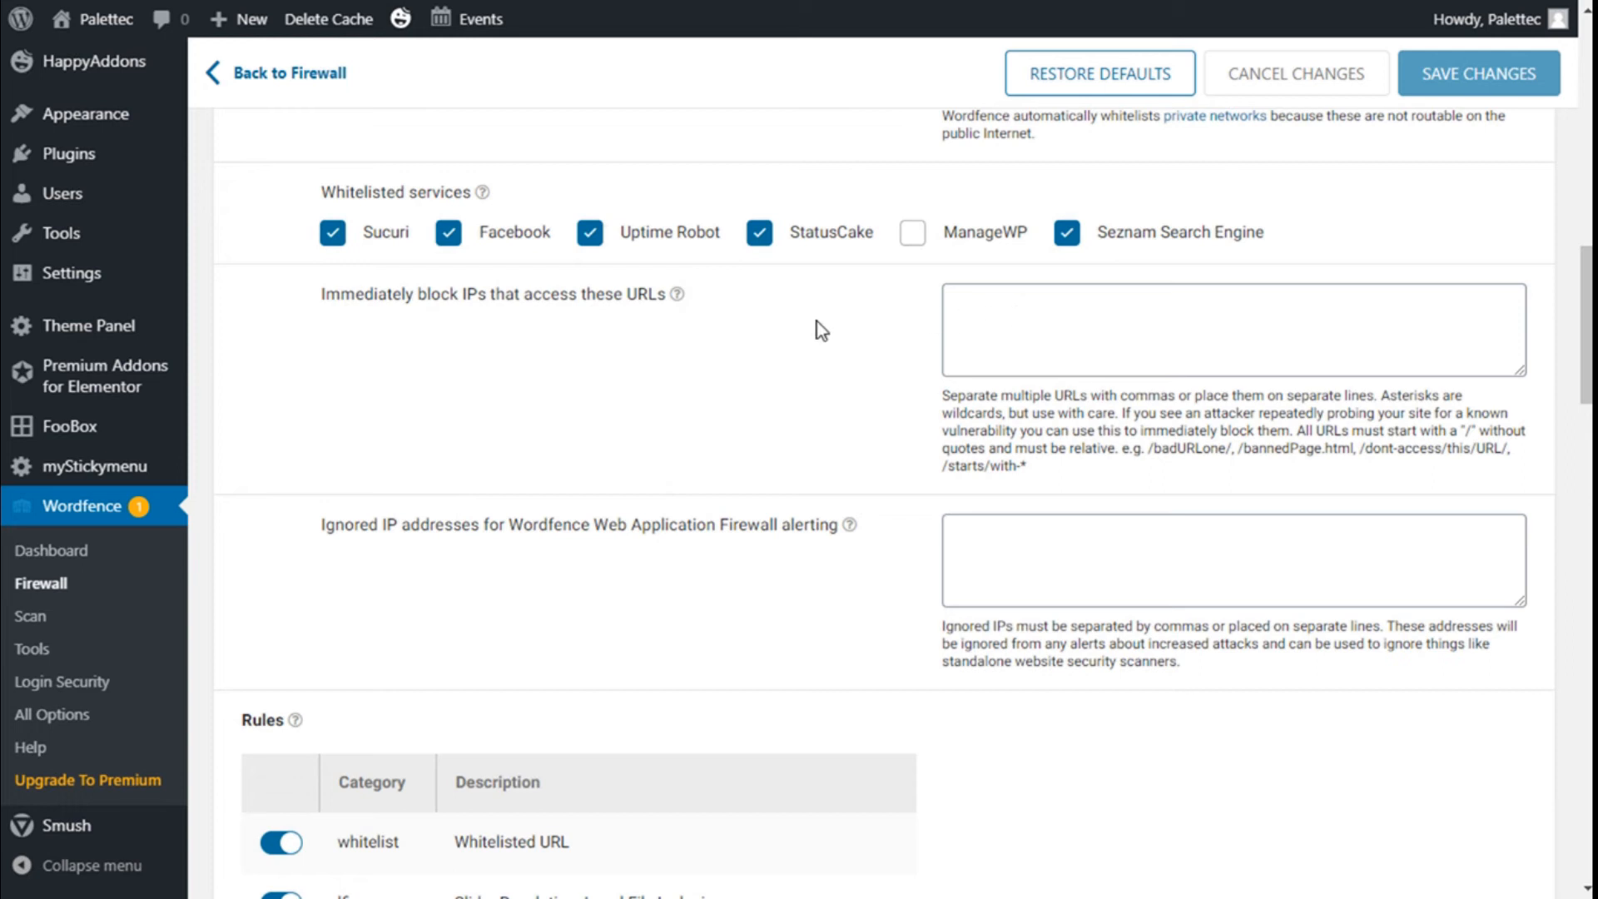
scroll(816, 328, "down", 3)
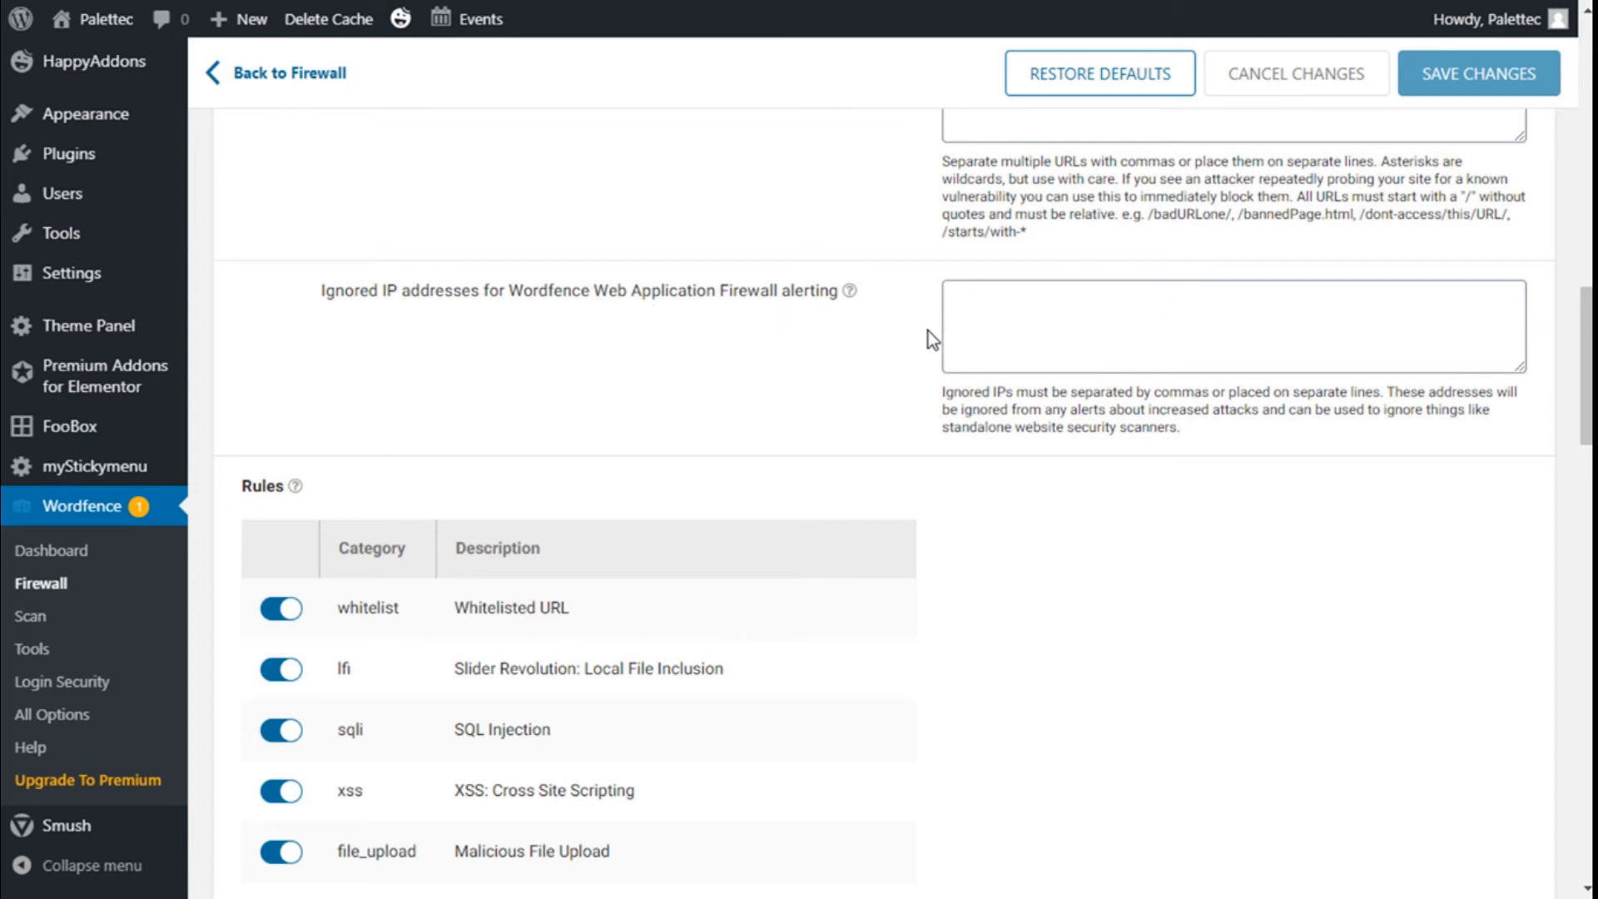
left_click(1056, 322)
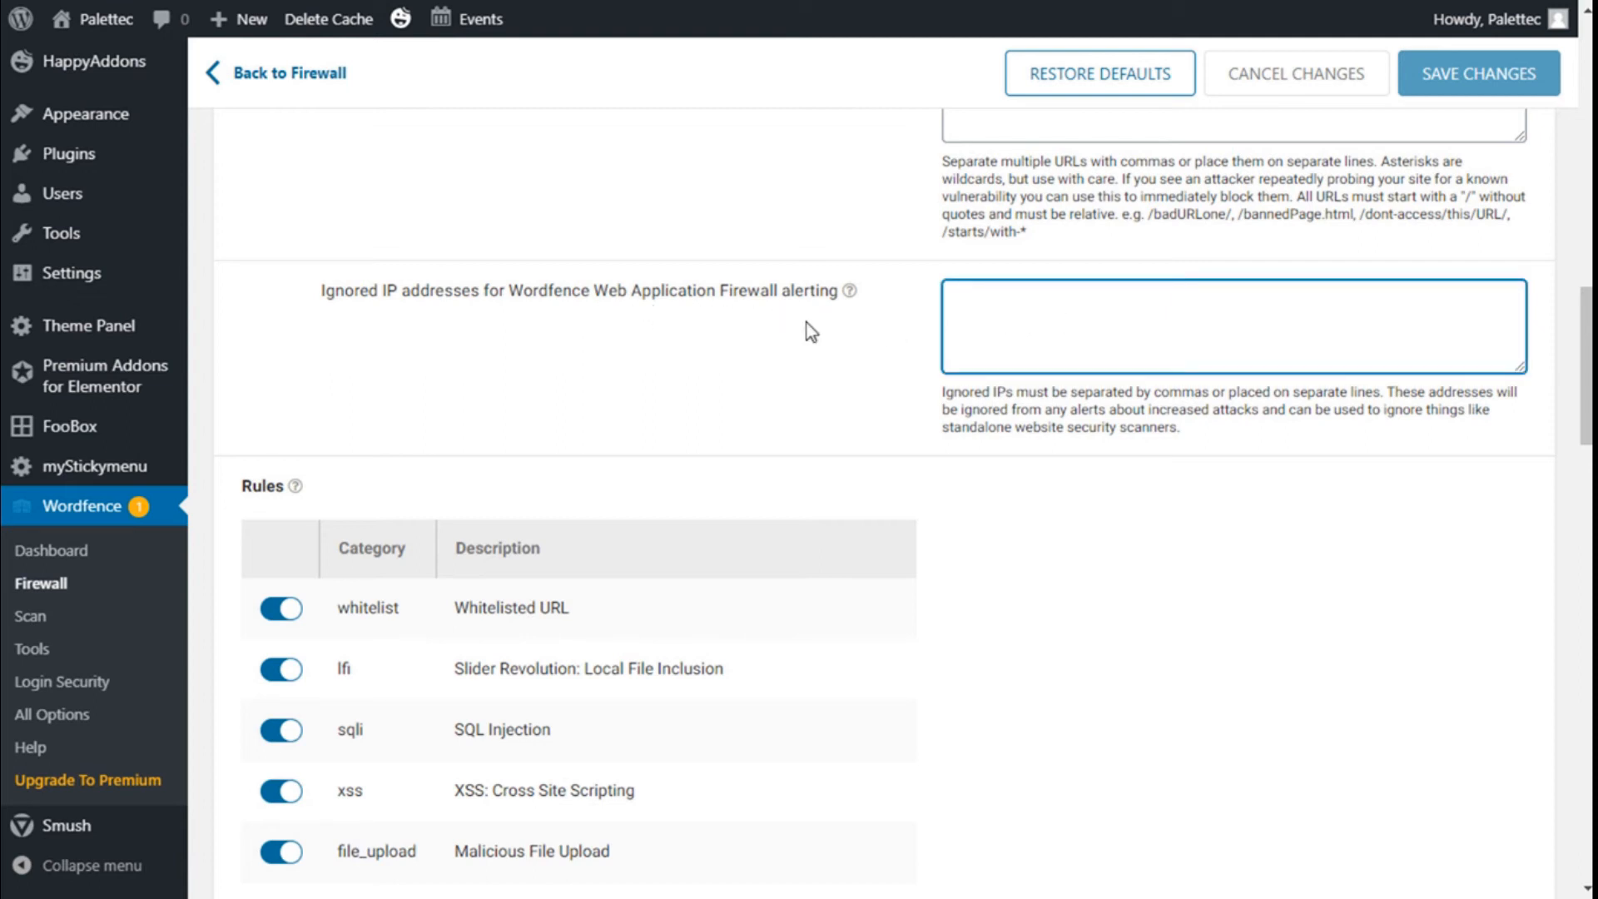
Step: Review the firewall rules list and the whitelisted URLs table in the firewall options
scroll(806, 323, "down", 8)
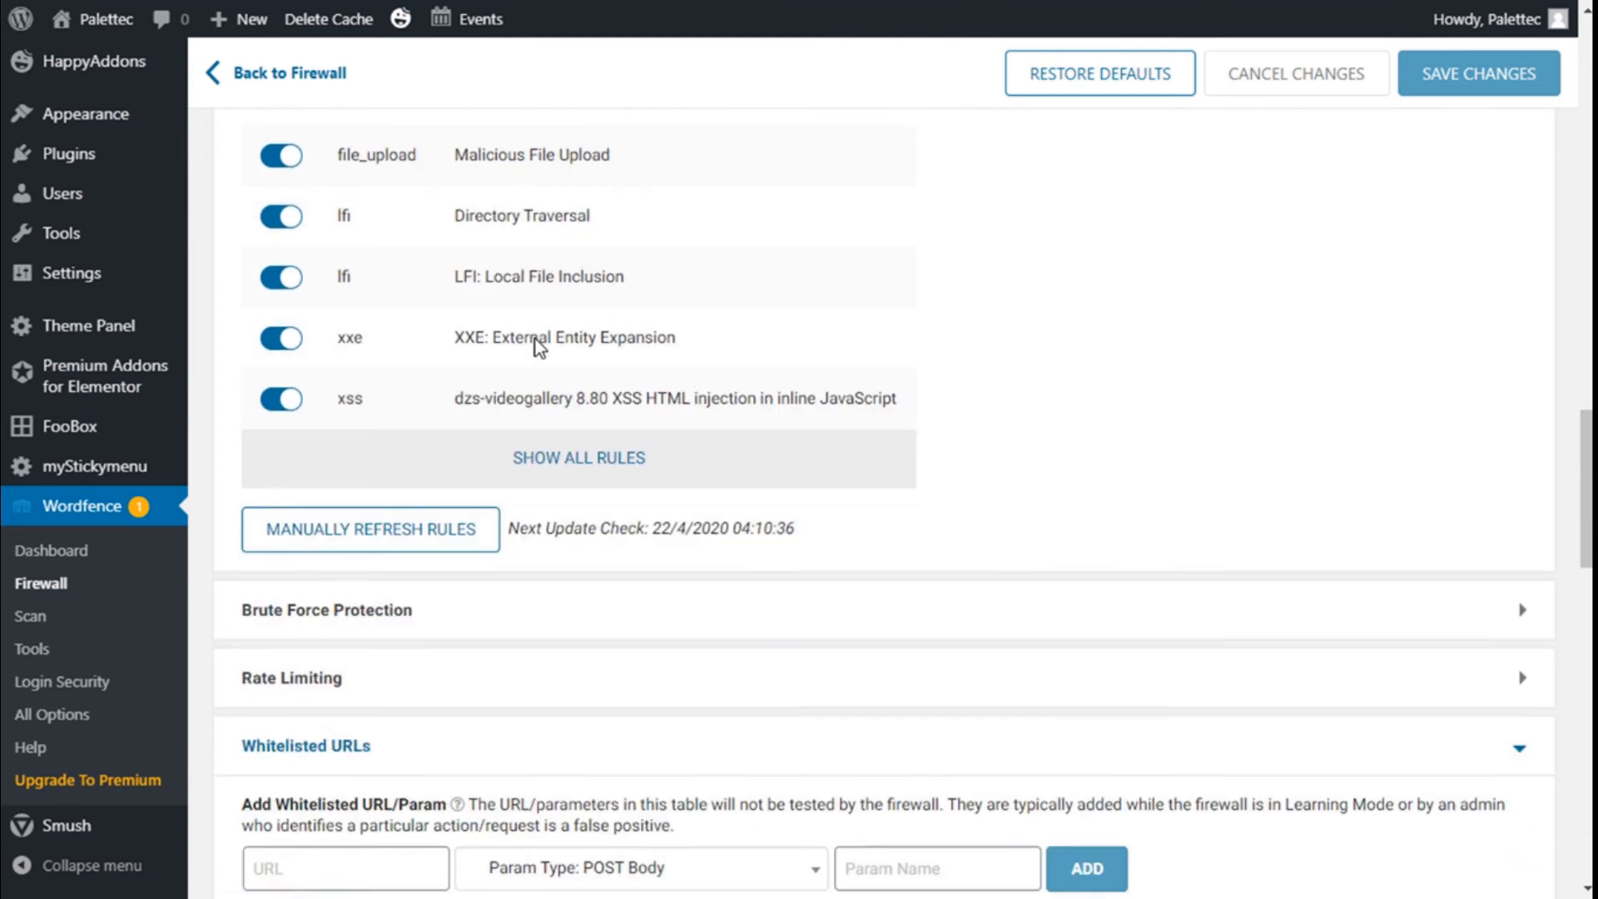
scroll(536, 338, "down", 4)
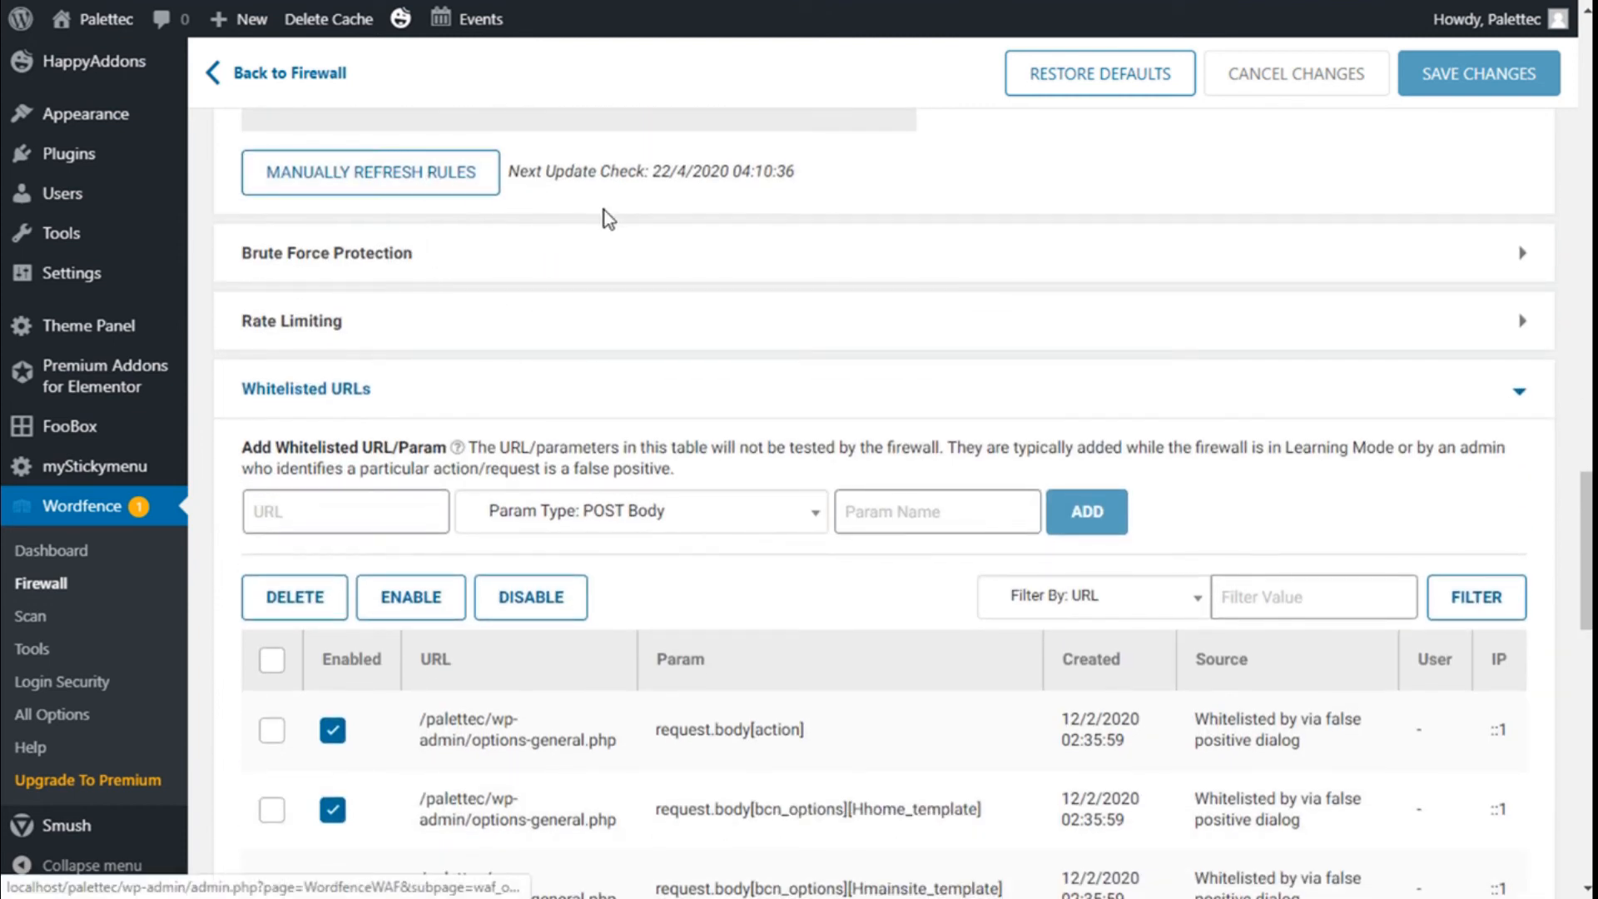
scroll(752, 188, "down", 1)
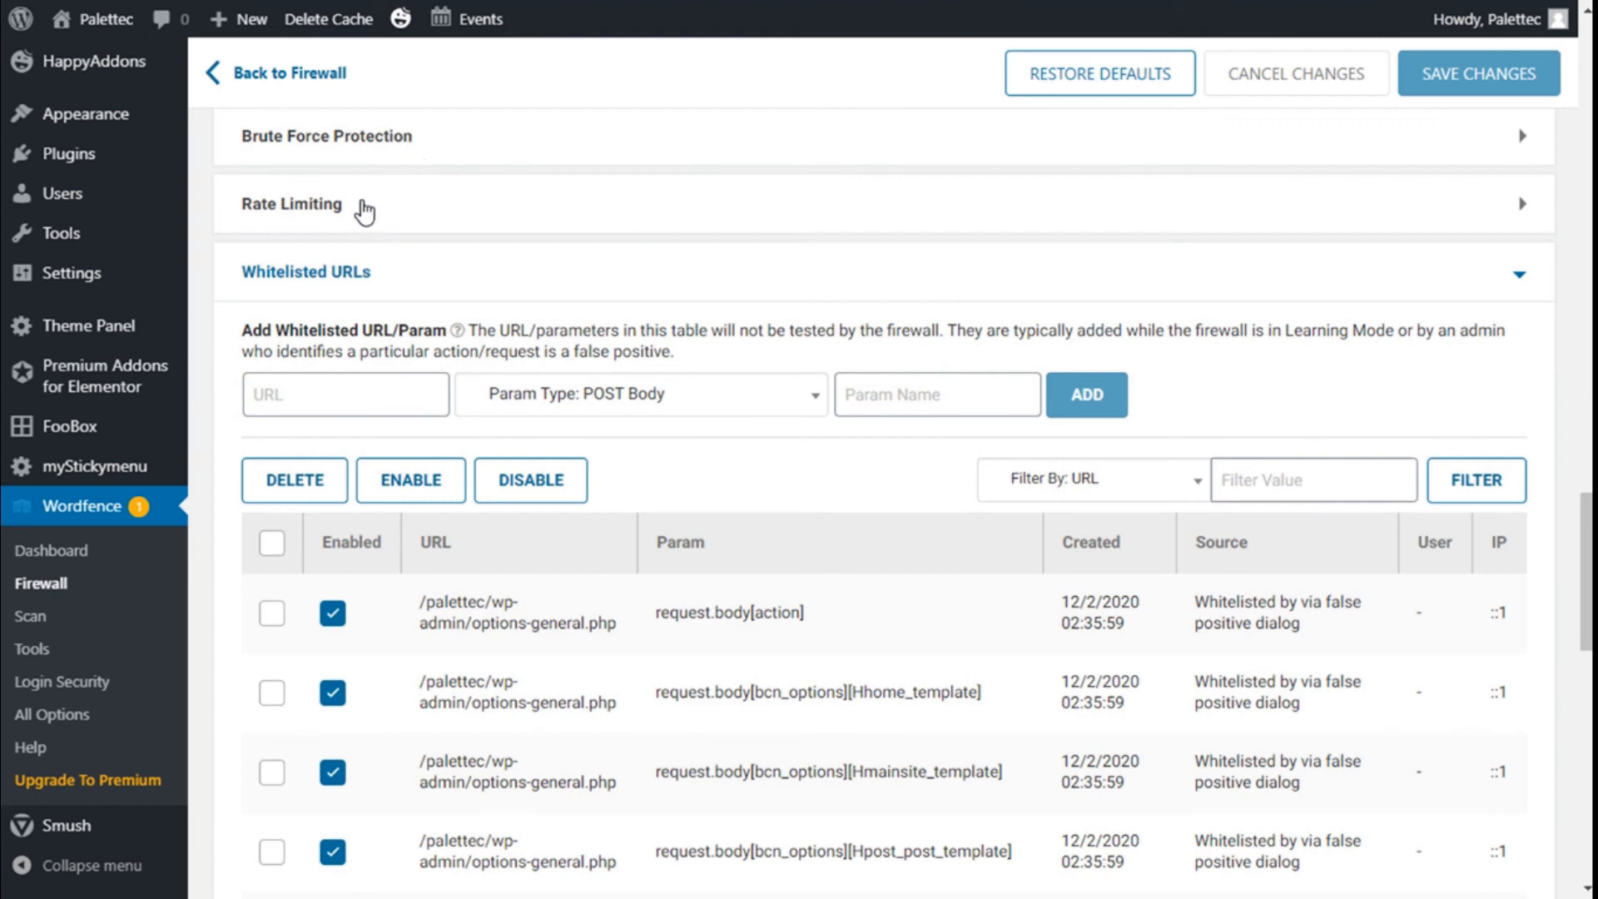
scroll(701, 230, "down", 2)
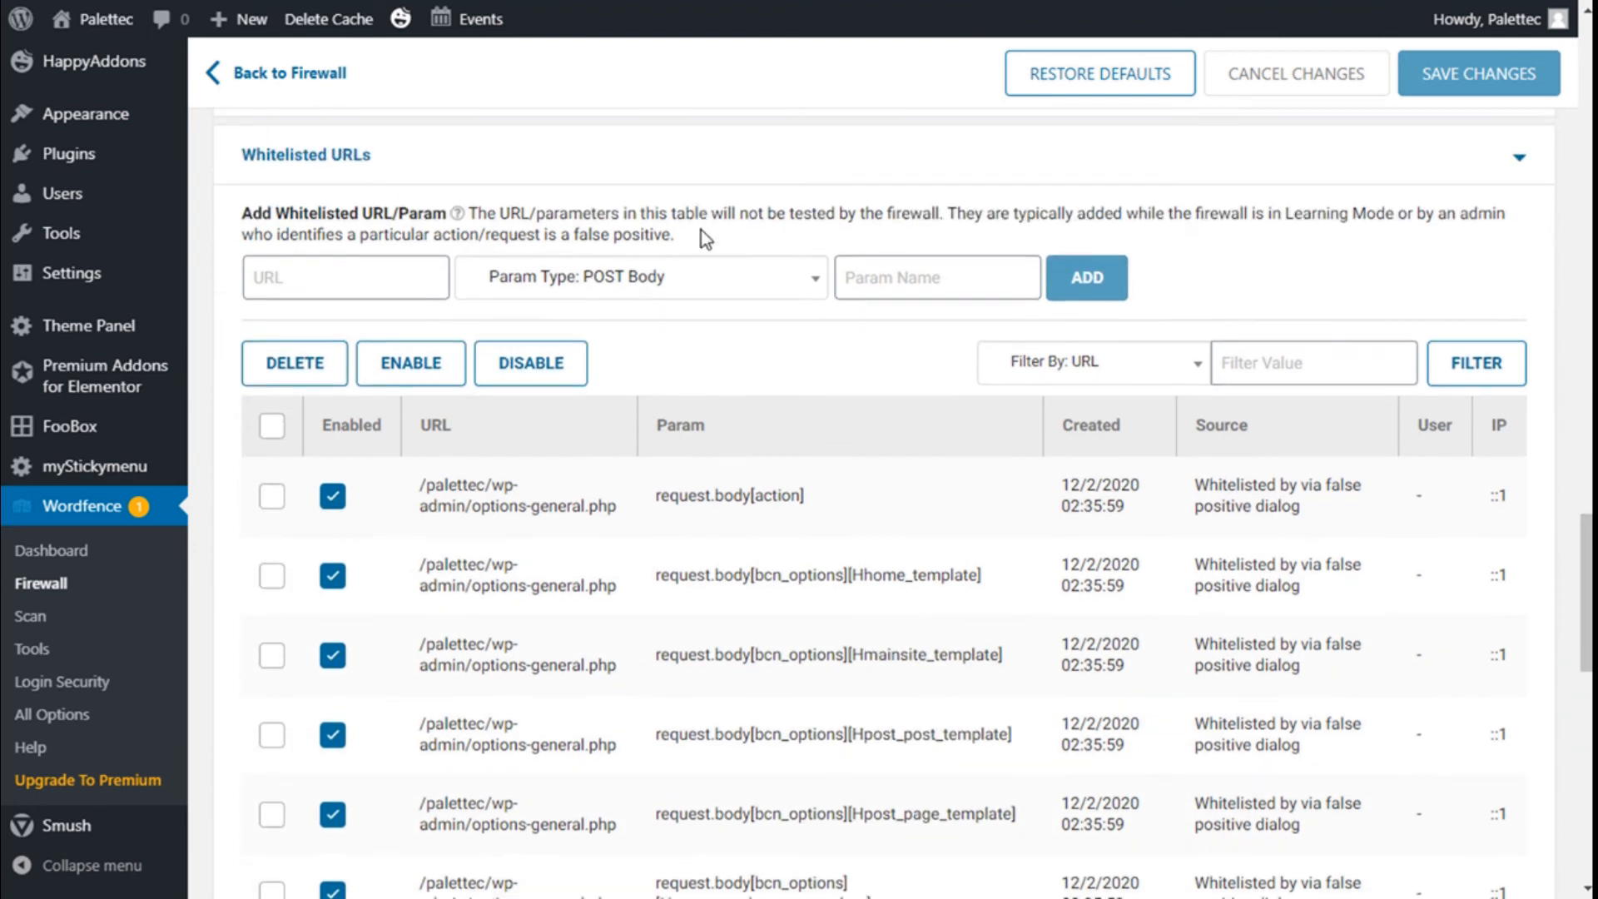
scroll(701, 231, "down", 10)
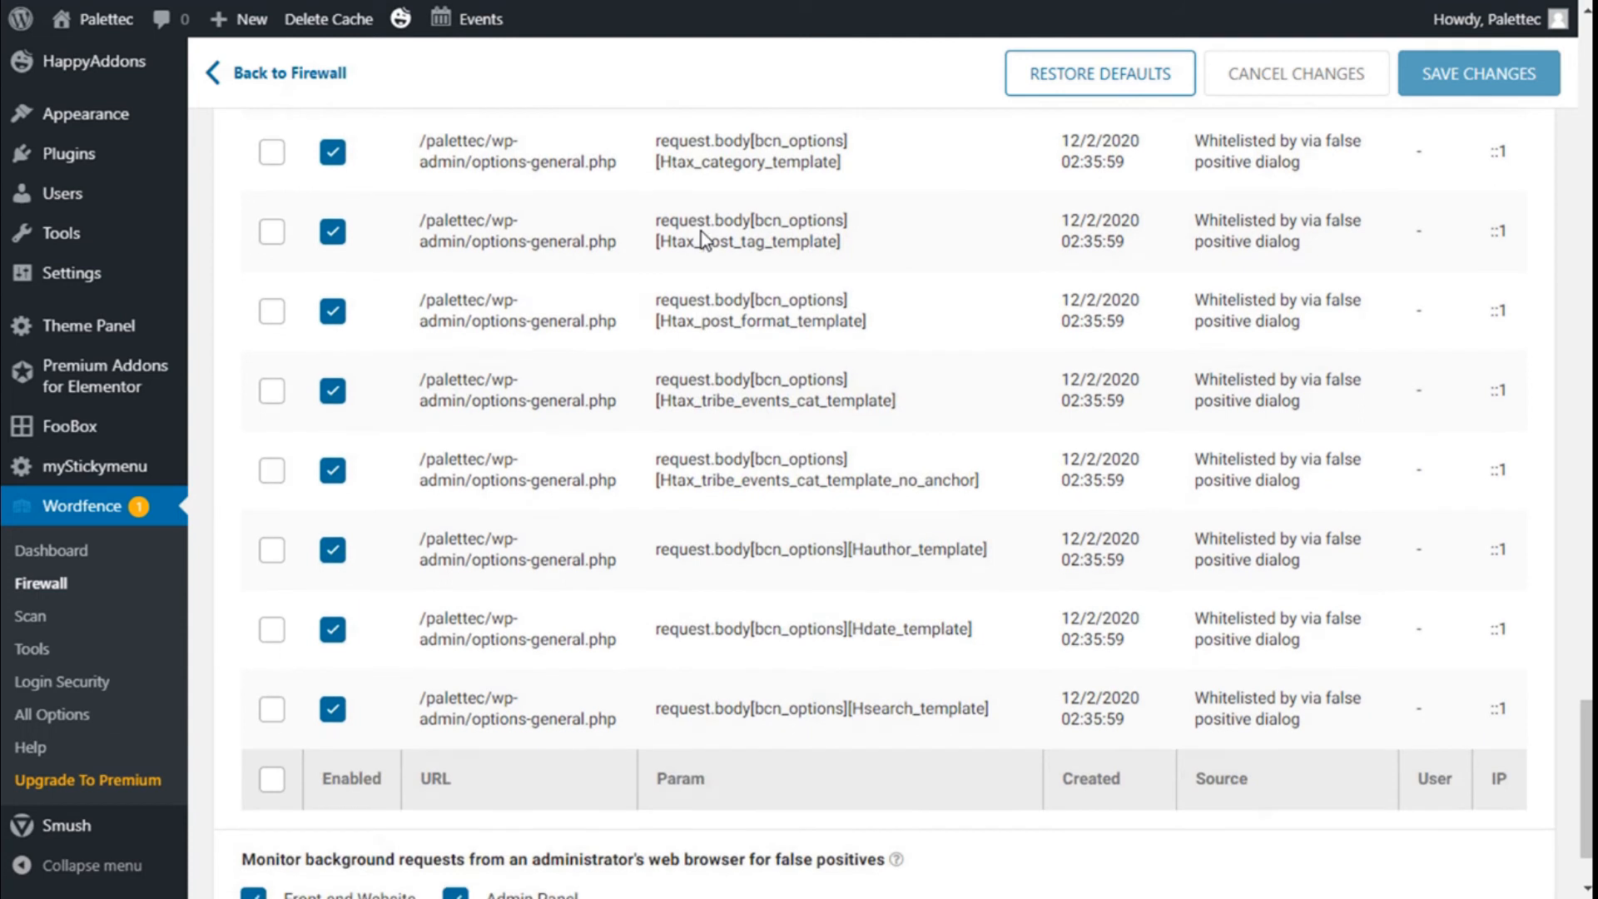
scroll(617, 624, "up", 12)
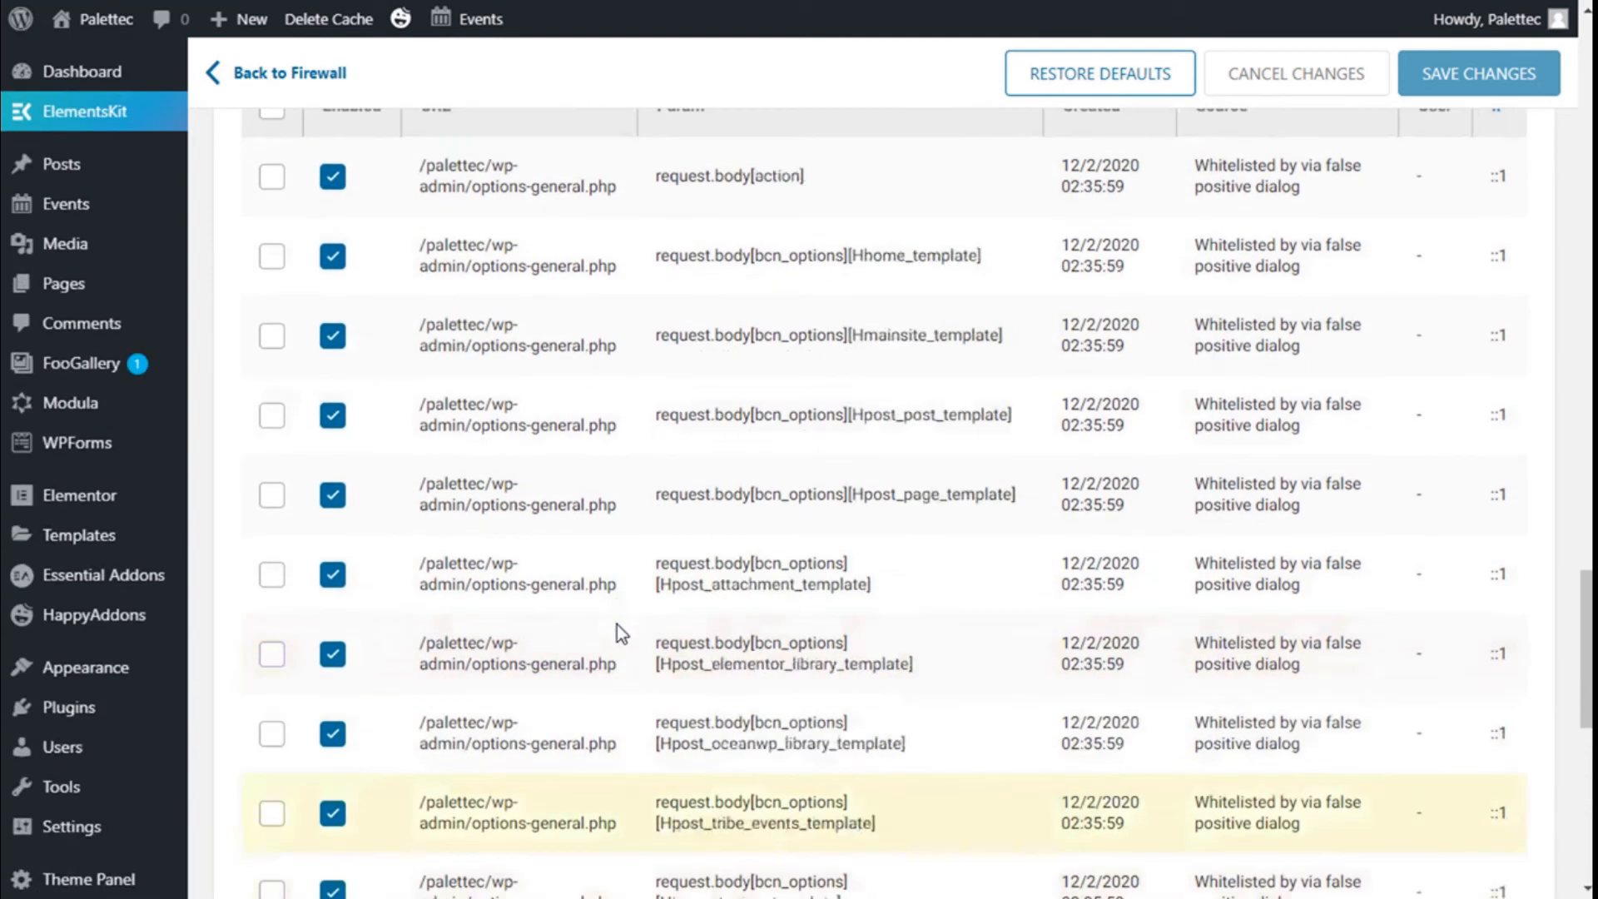
scroll(617, 624, "down", 5)
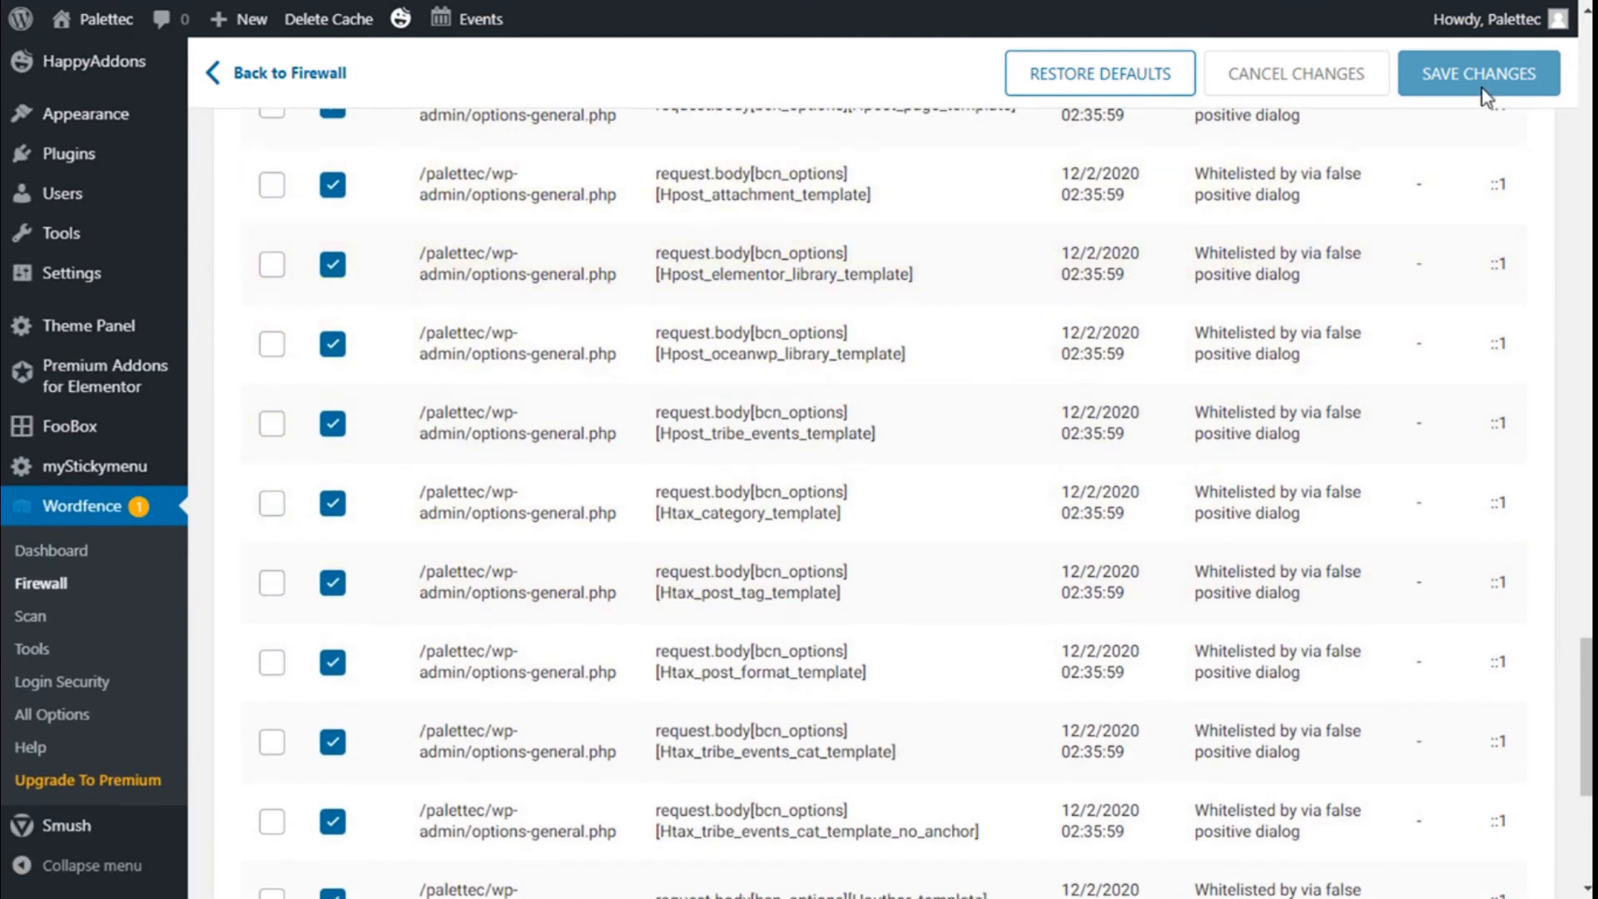
Step: Leave the firewall options and open Wordfence's Login Security page for two-factor authentication
scroll(1136, 288, "up", 4)
scroll(1136, 289, "up", 20)
scroll(1105, 334, "up", 5)
scroll(1086, 321, "down", 7)
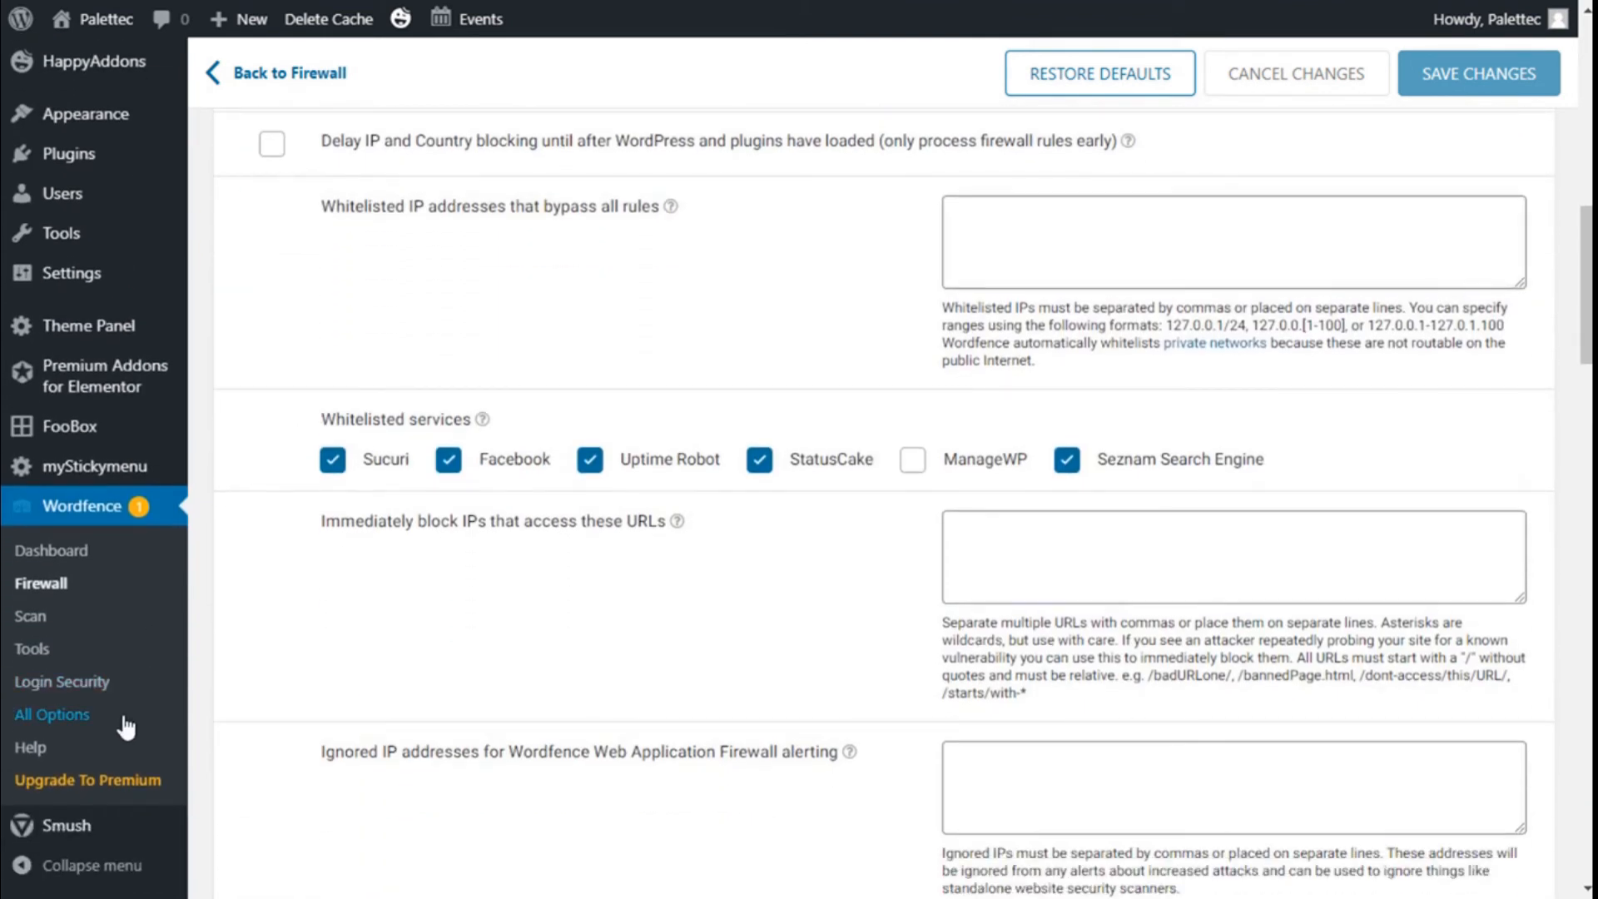
left_click(89, 689)
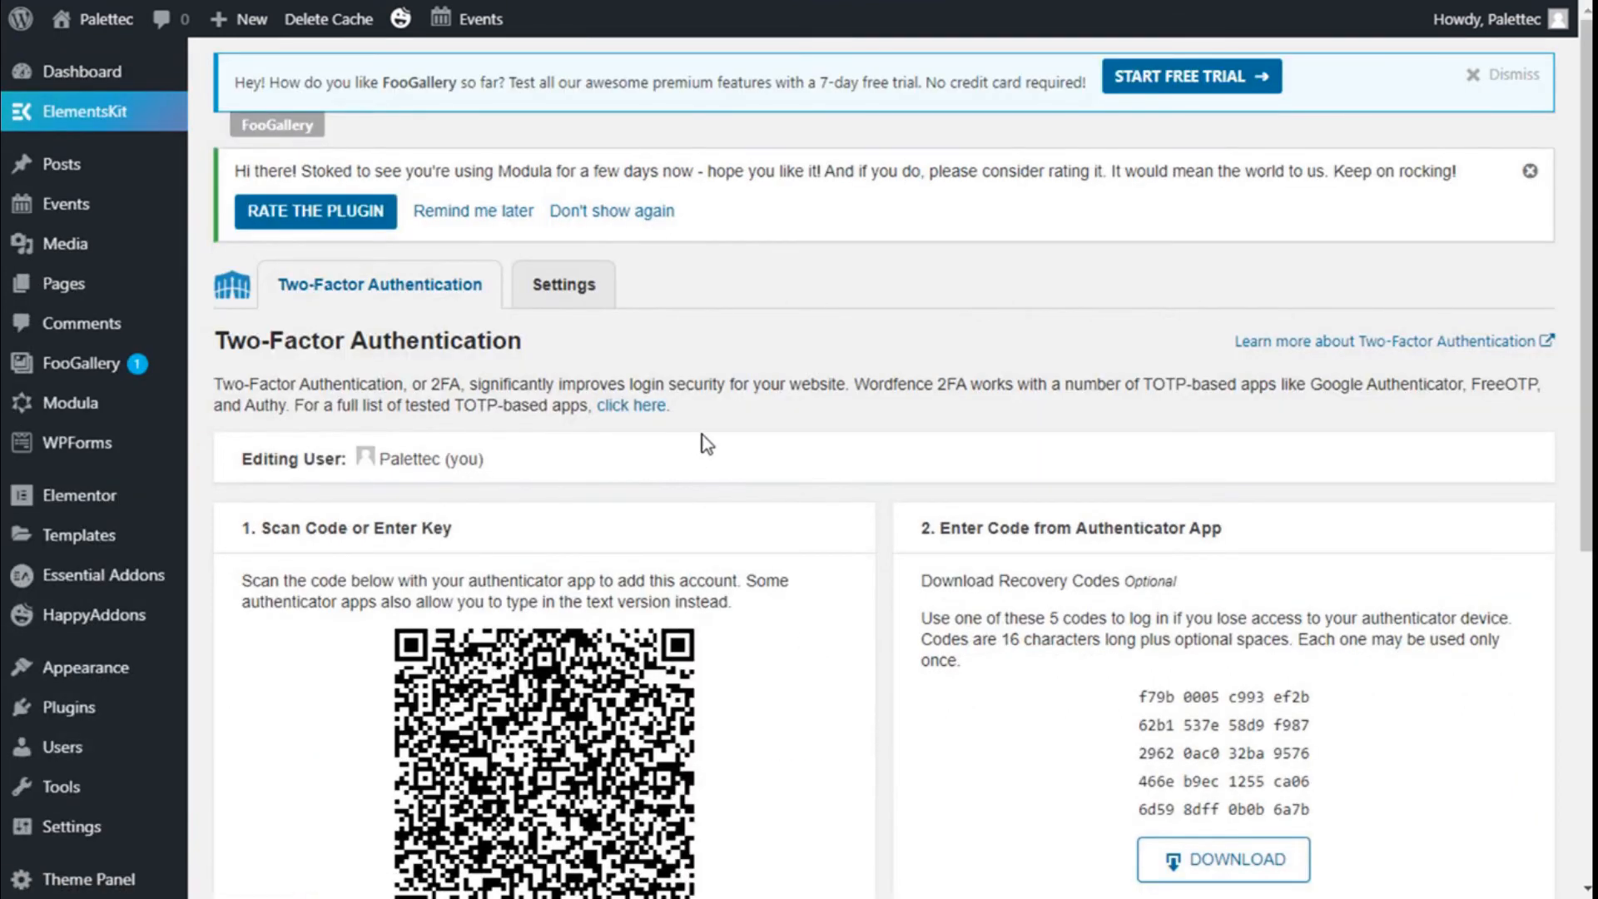
Step: Review the Two-Factor Authentication page: the authenticator QR code and key, the recovery codes, and the activation code field
scroll(700, 437, "down", 2)
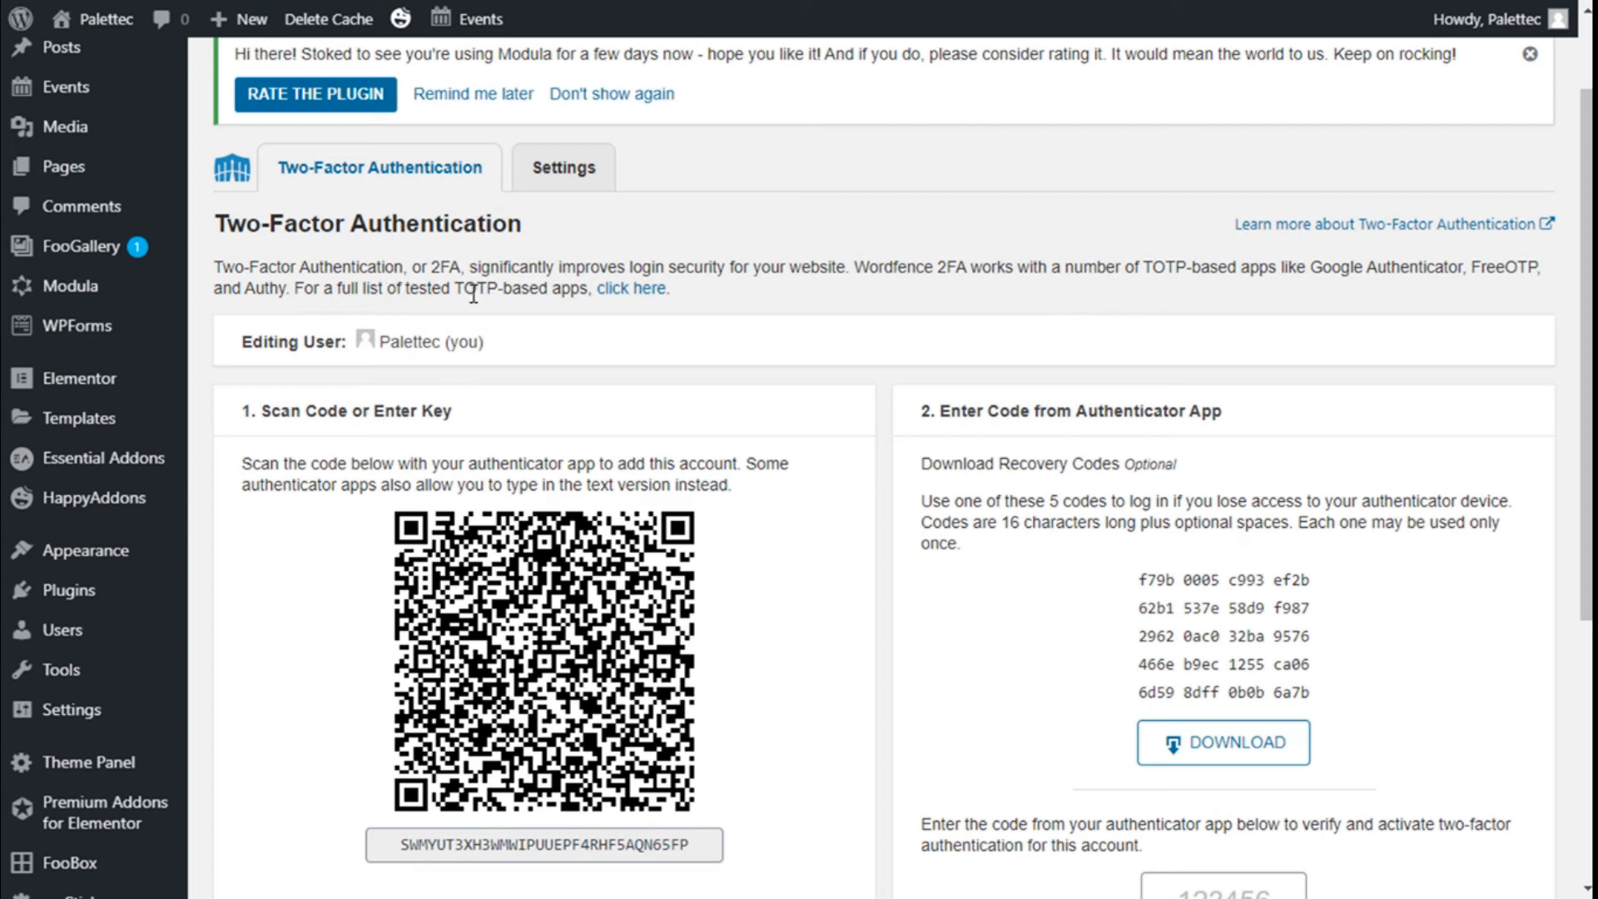
scroll(684, 310, "down", 2)
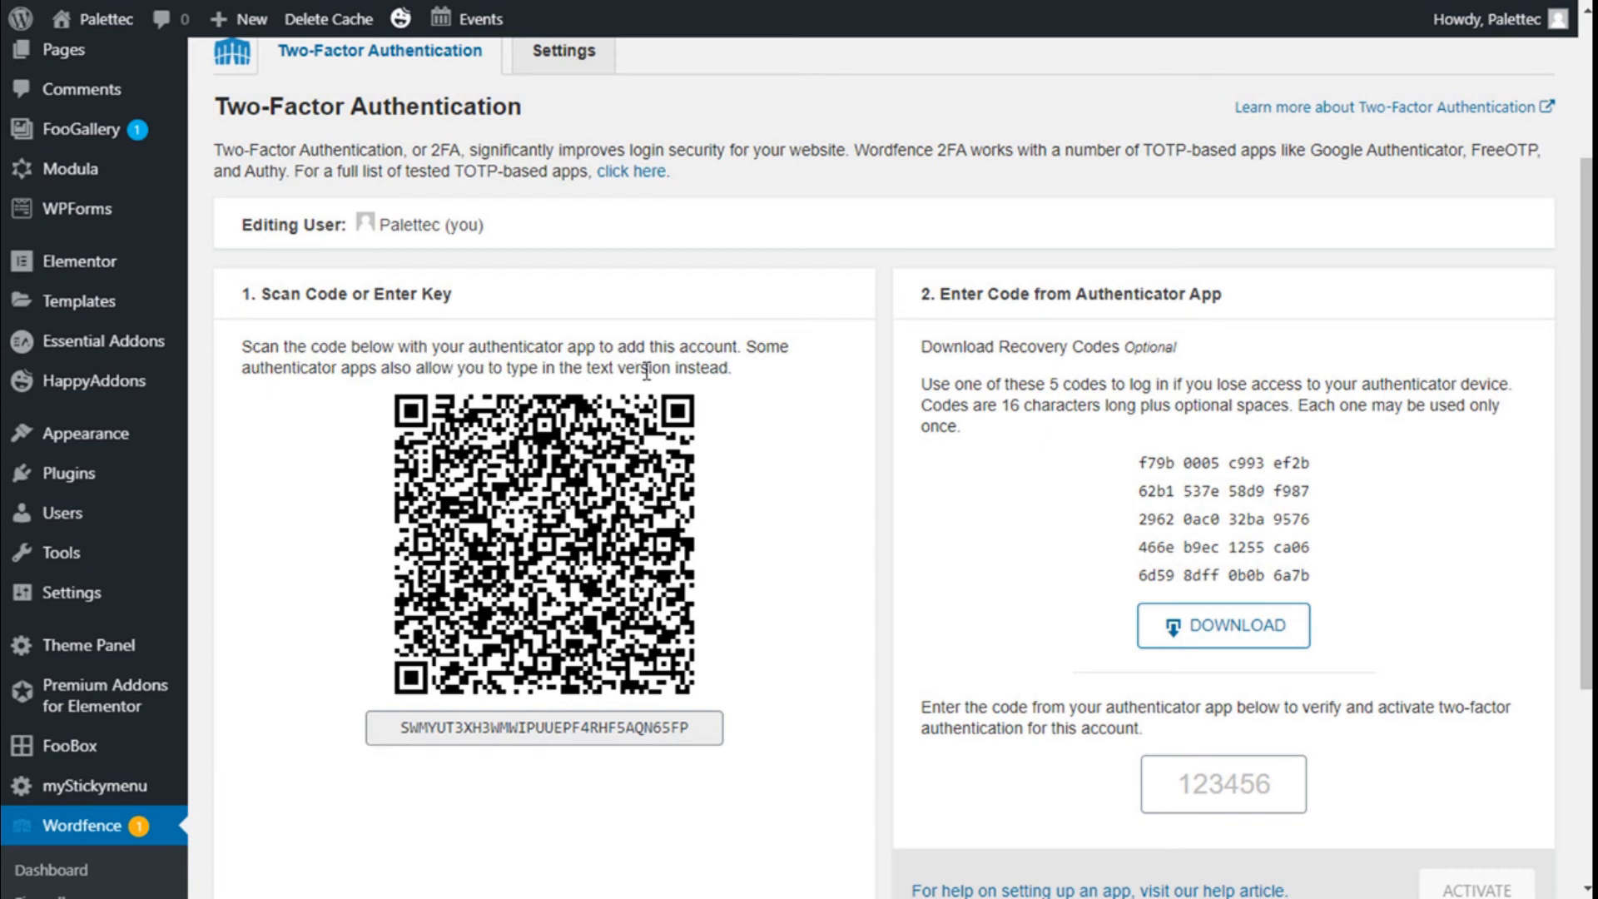
scroll(764, 367, "down", 3)
scroll(766, 368, "up", 2)
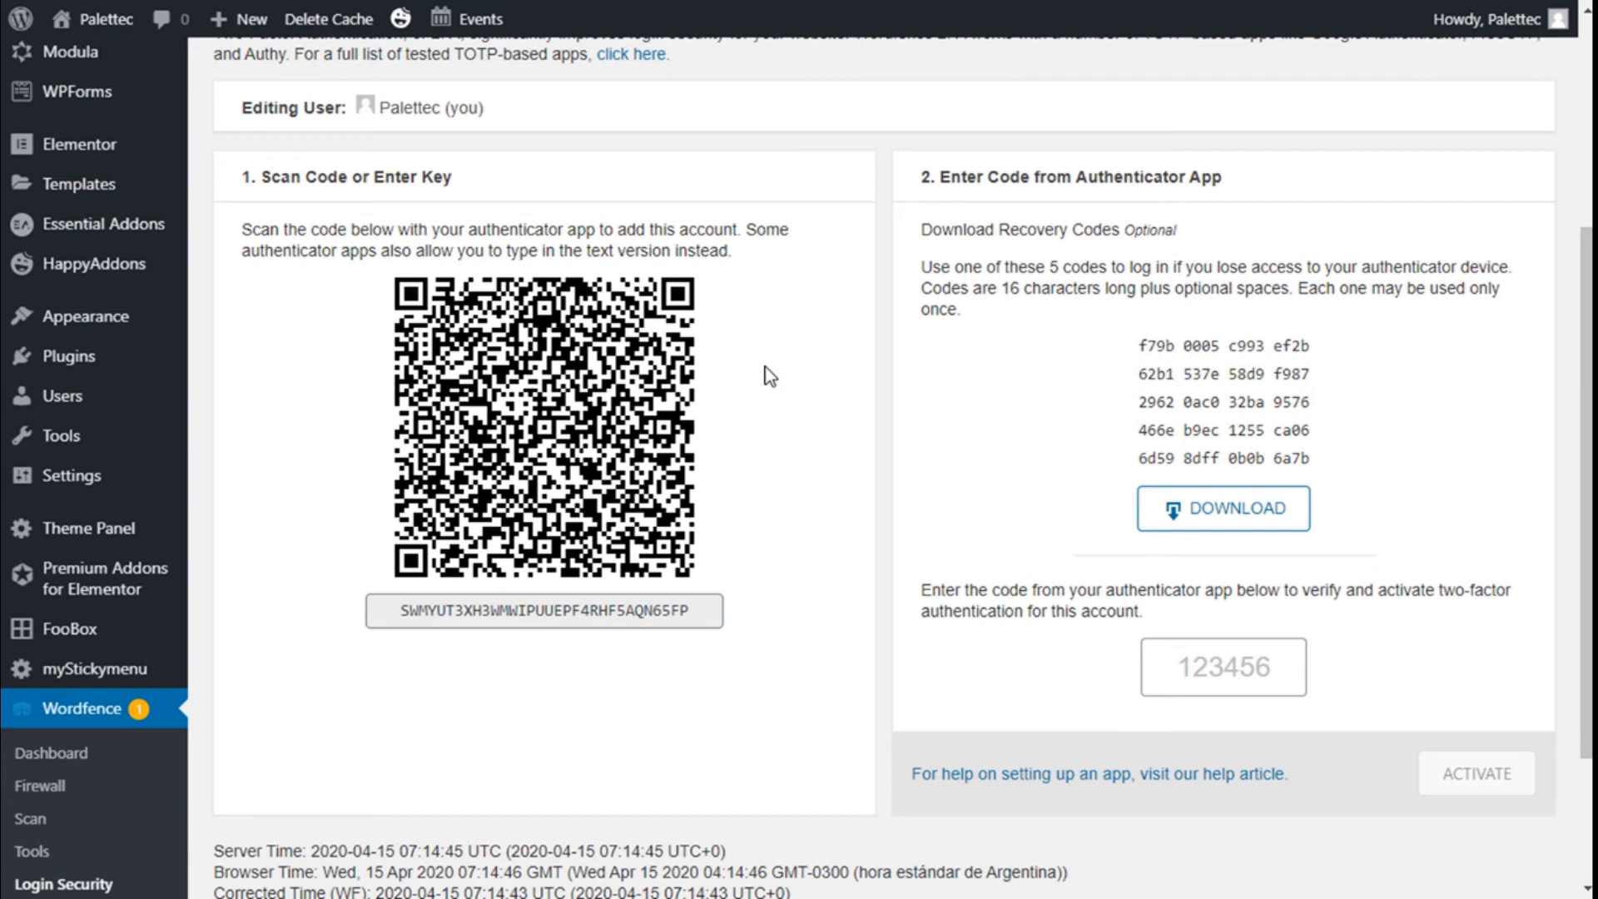
scroll(766, 367, "up", 5)
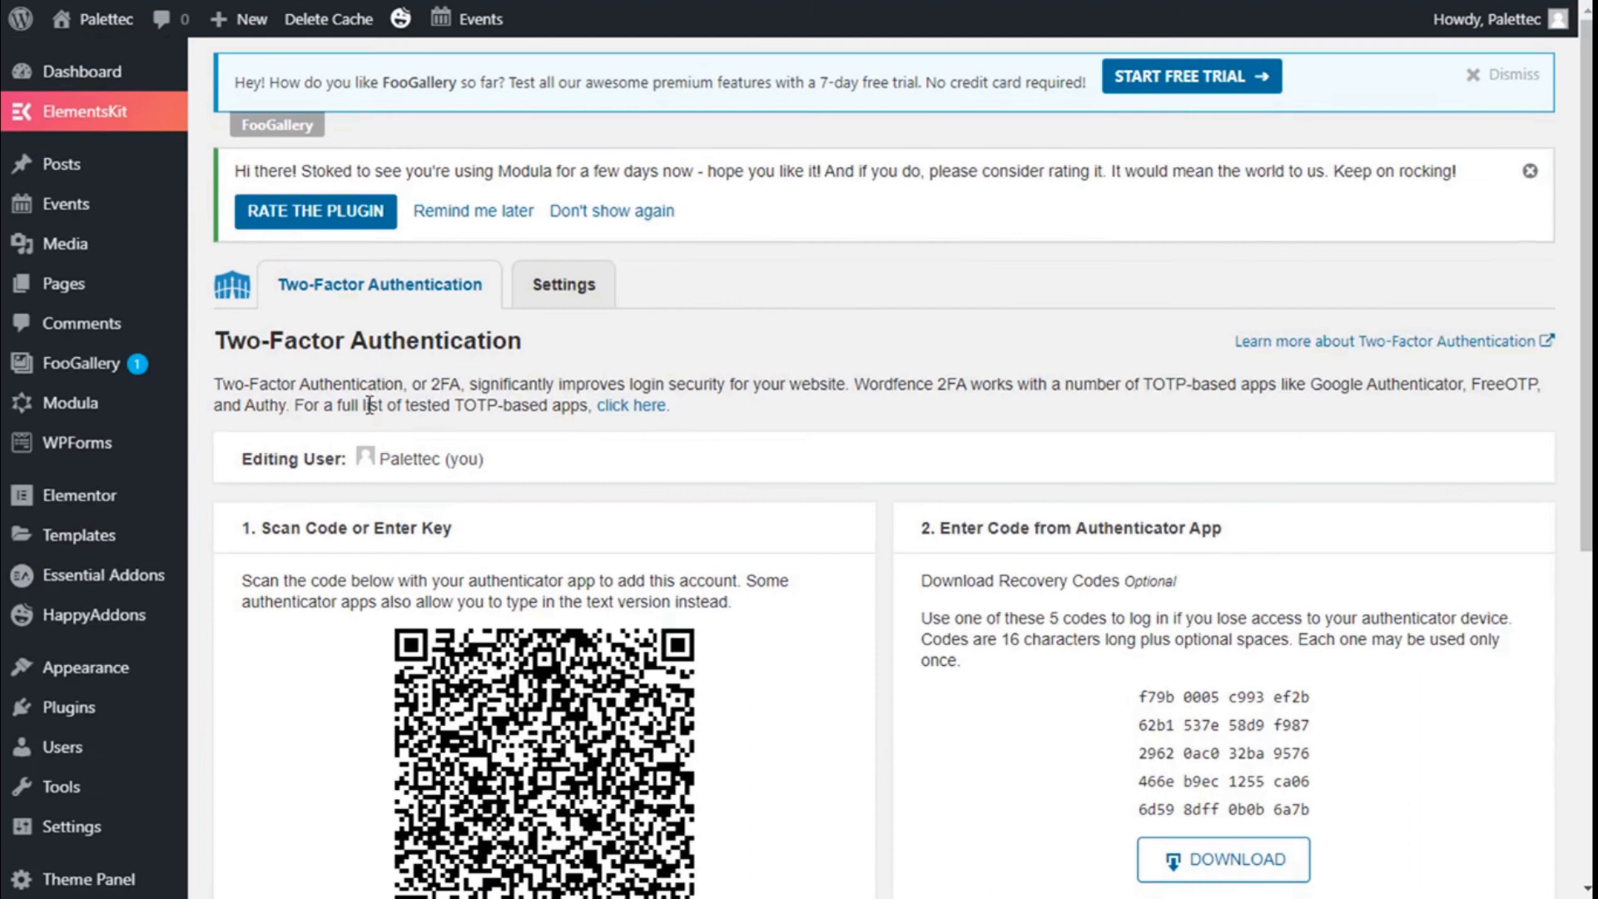
scroll(821, 418, "down", 4)
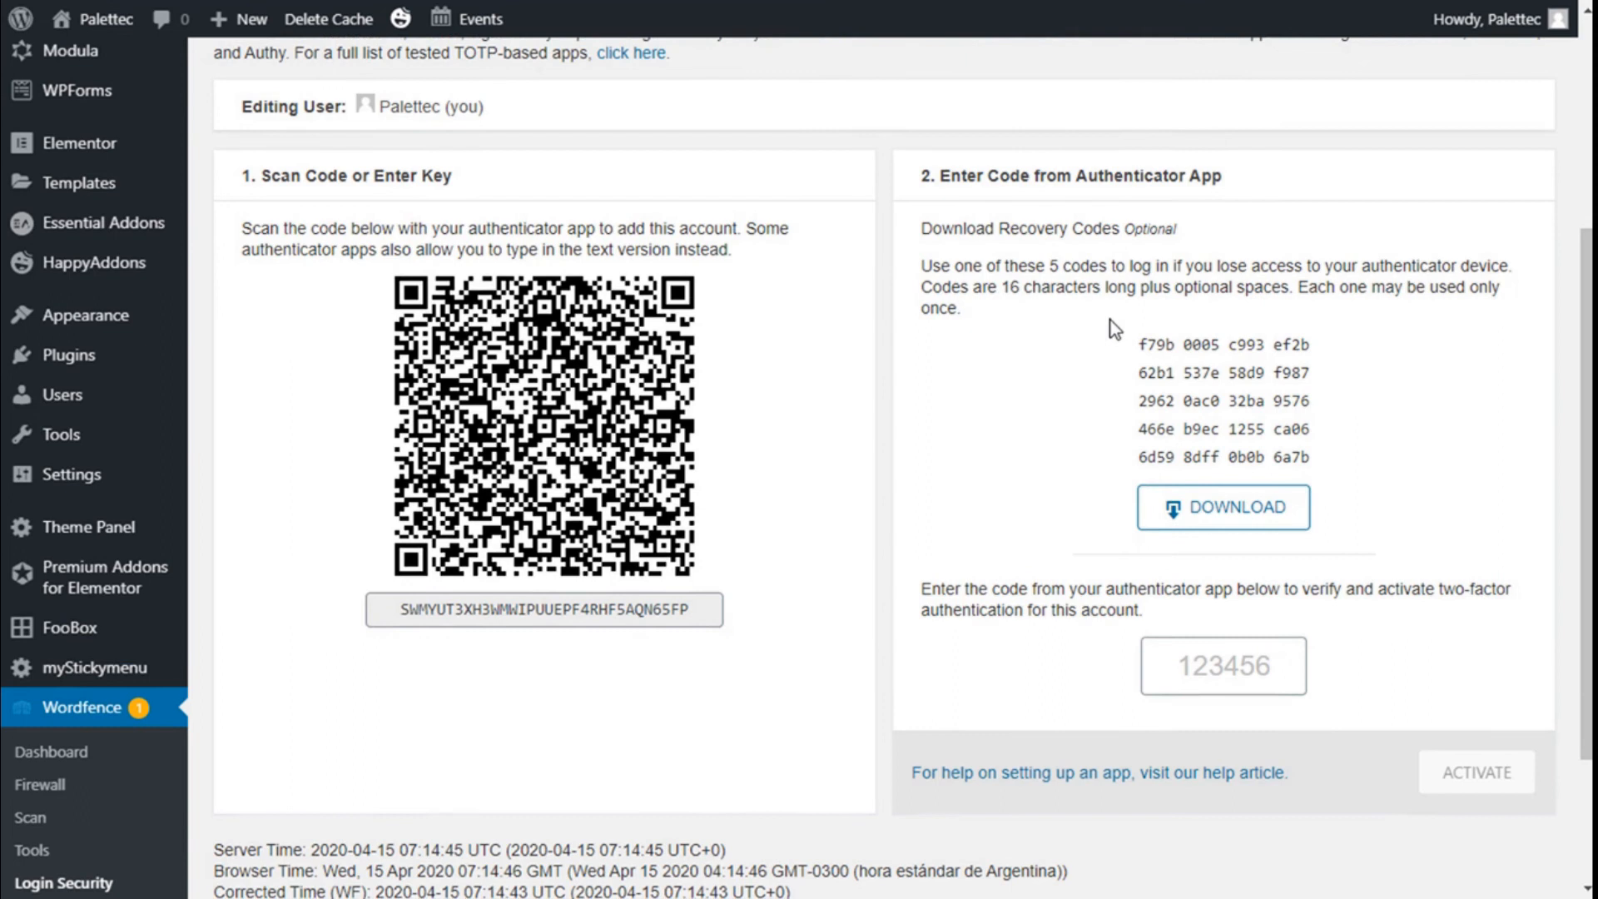
scroll(994, 307, "down", 2)
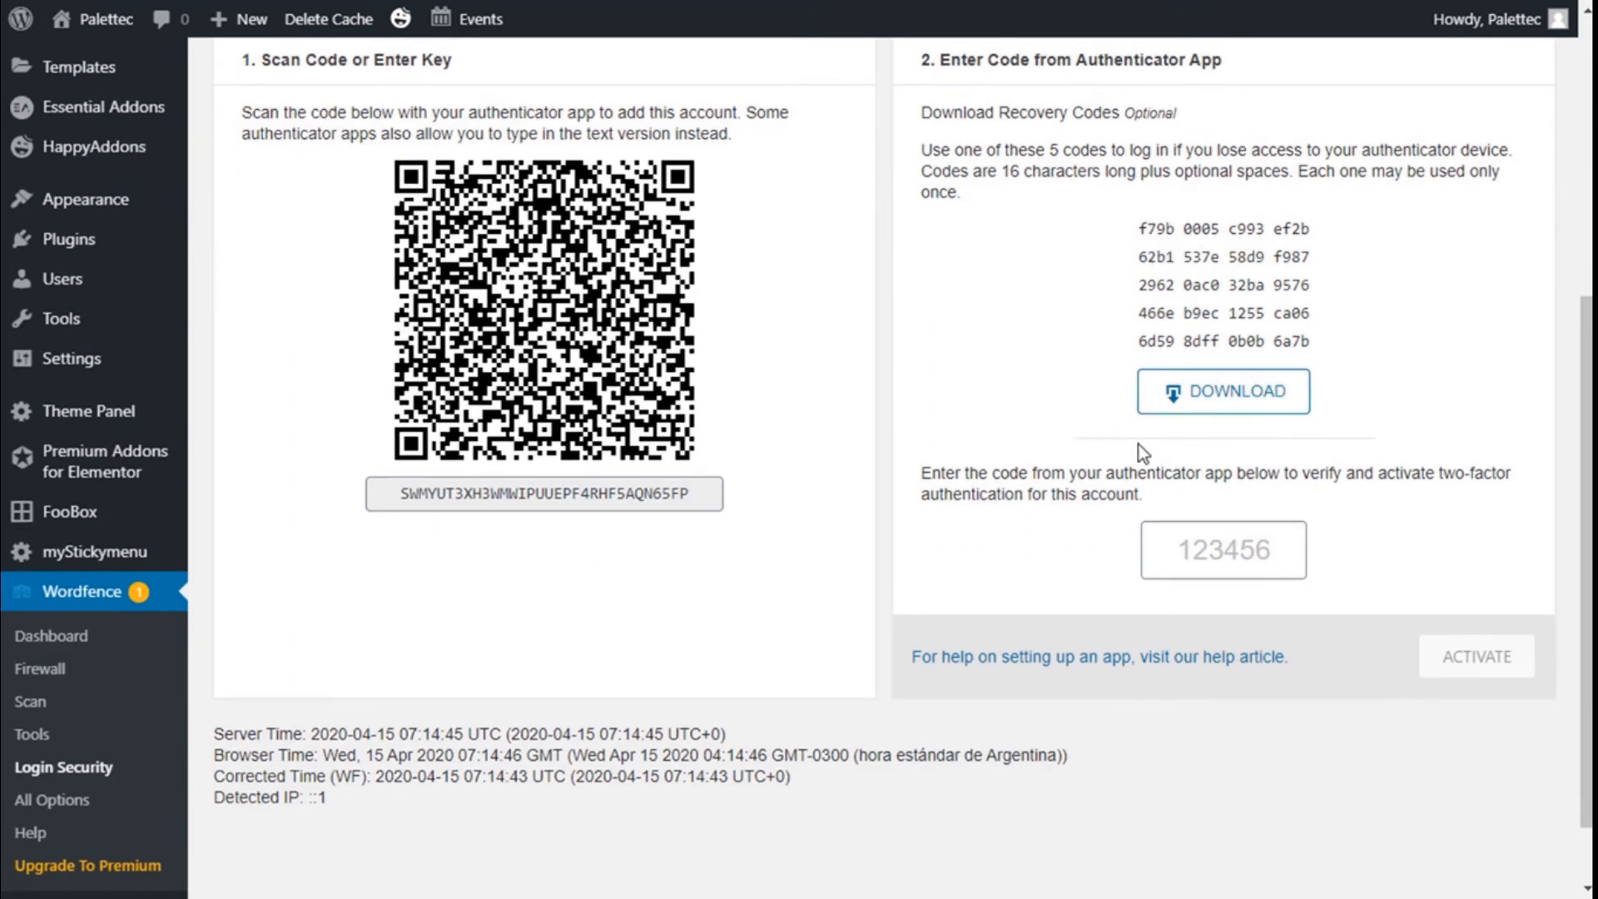
scroll(879, 439, "down", 1)
Step: Open the Login Security settings and examine the user summary, the roles enabled for 2FA, and the administrator 2FA requirement
scroll(879, 440, "up", 6)
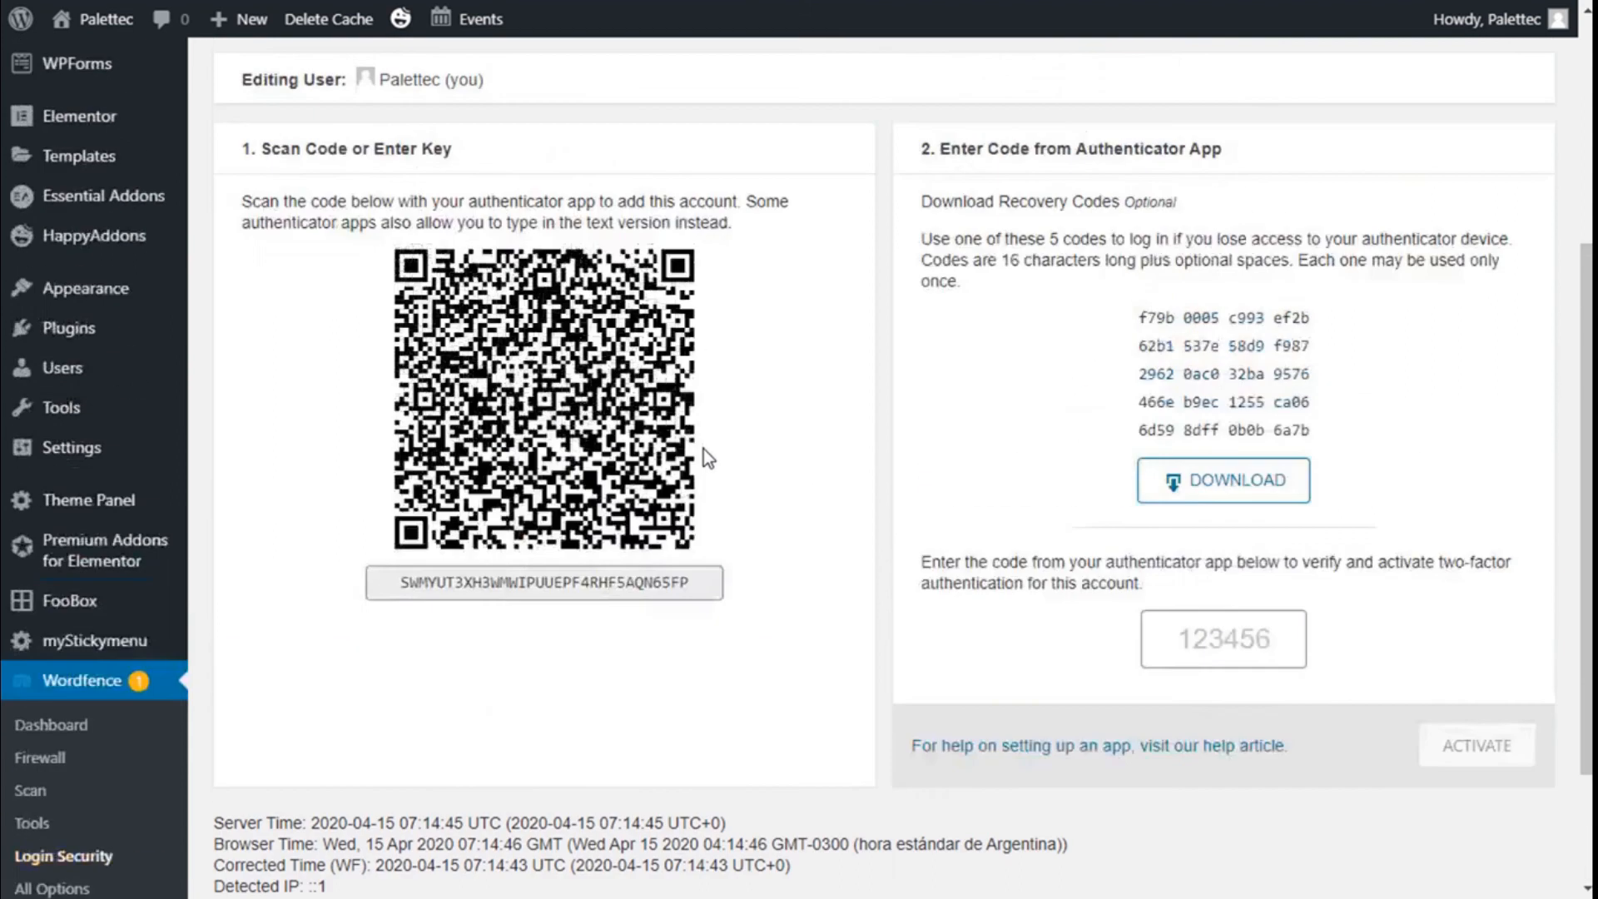
left_click(563, 286)
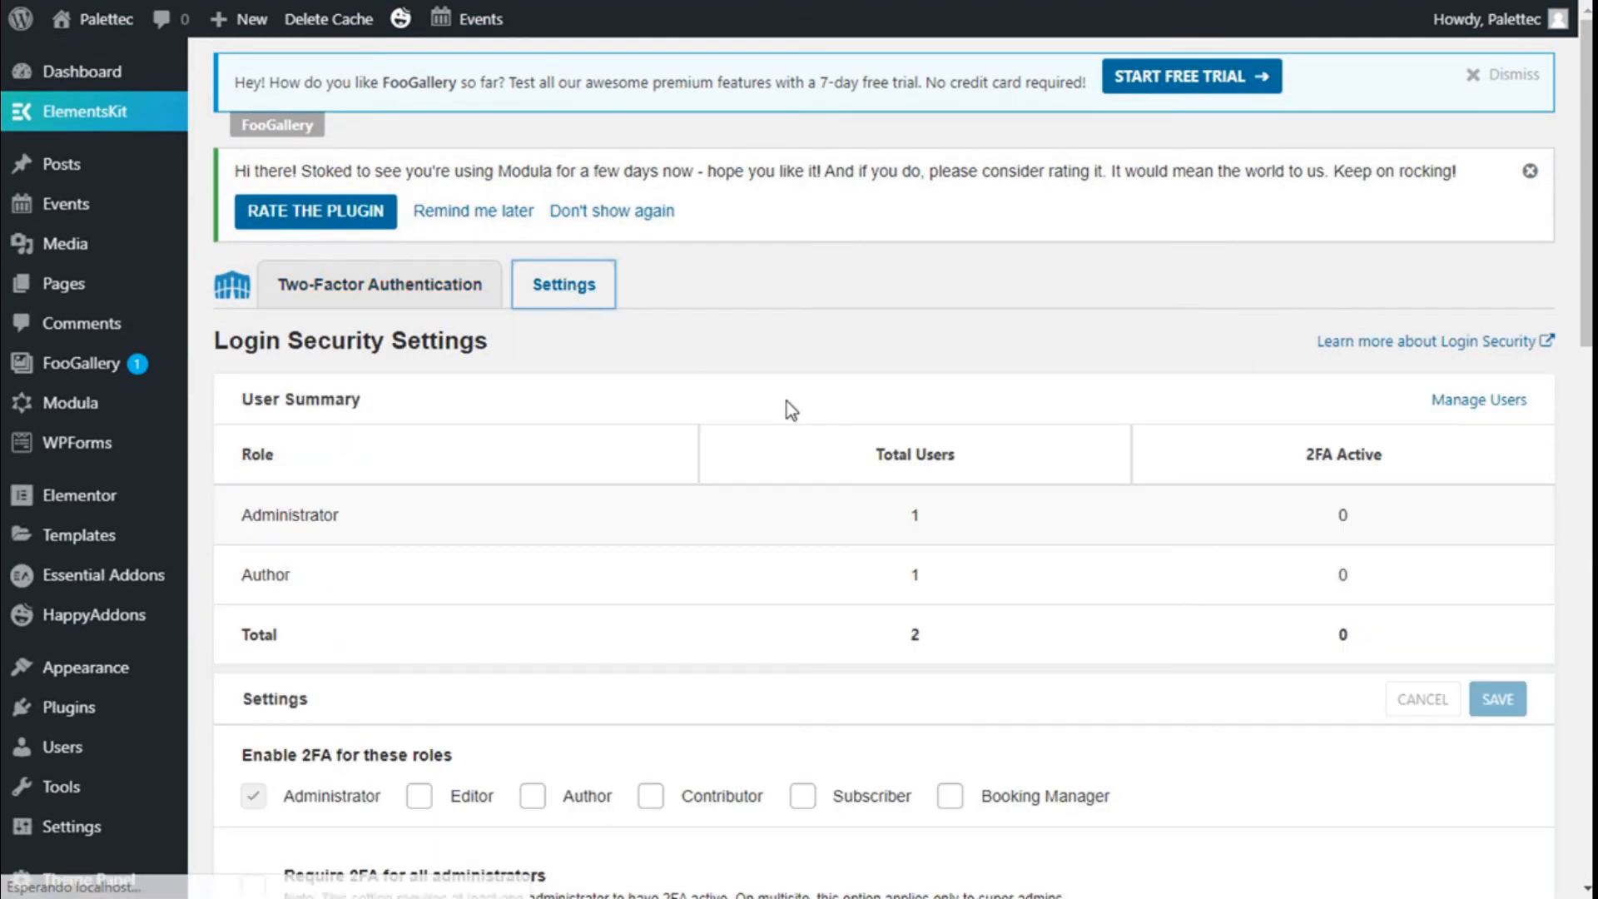
scroll(731, 323, "down", 2)
scroll(551, 328, "down", 1)
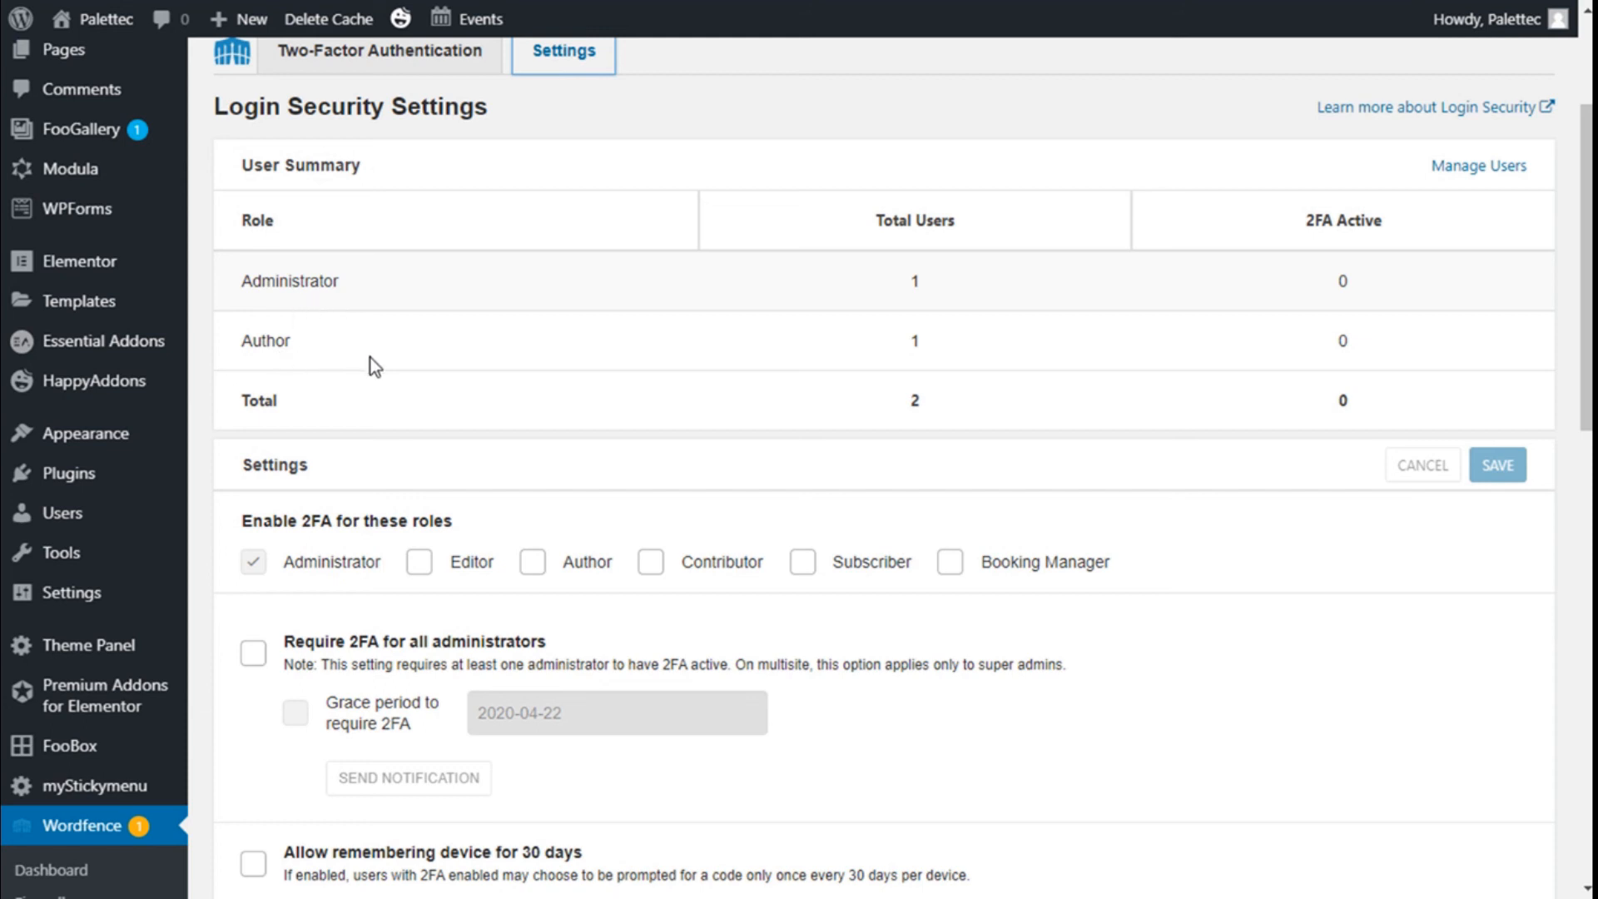
scroll(371, 360, "down", 3)
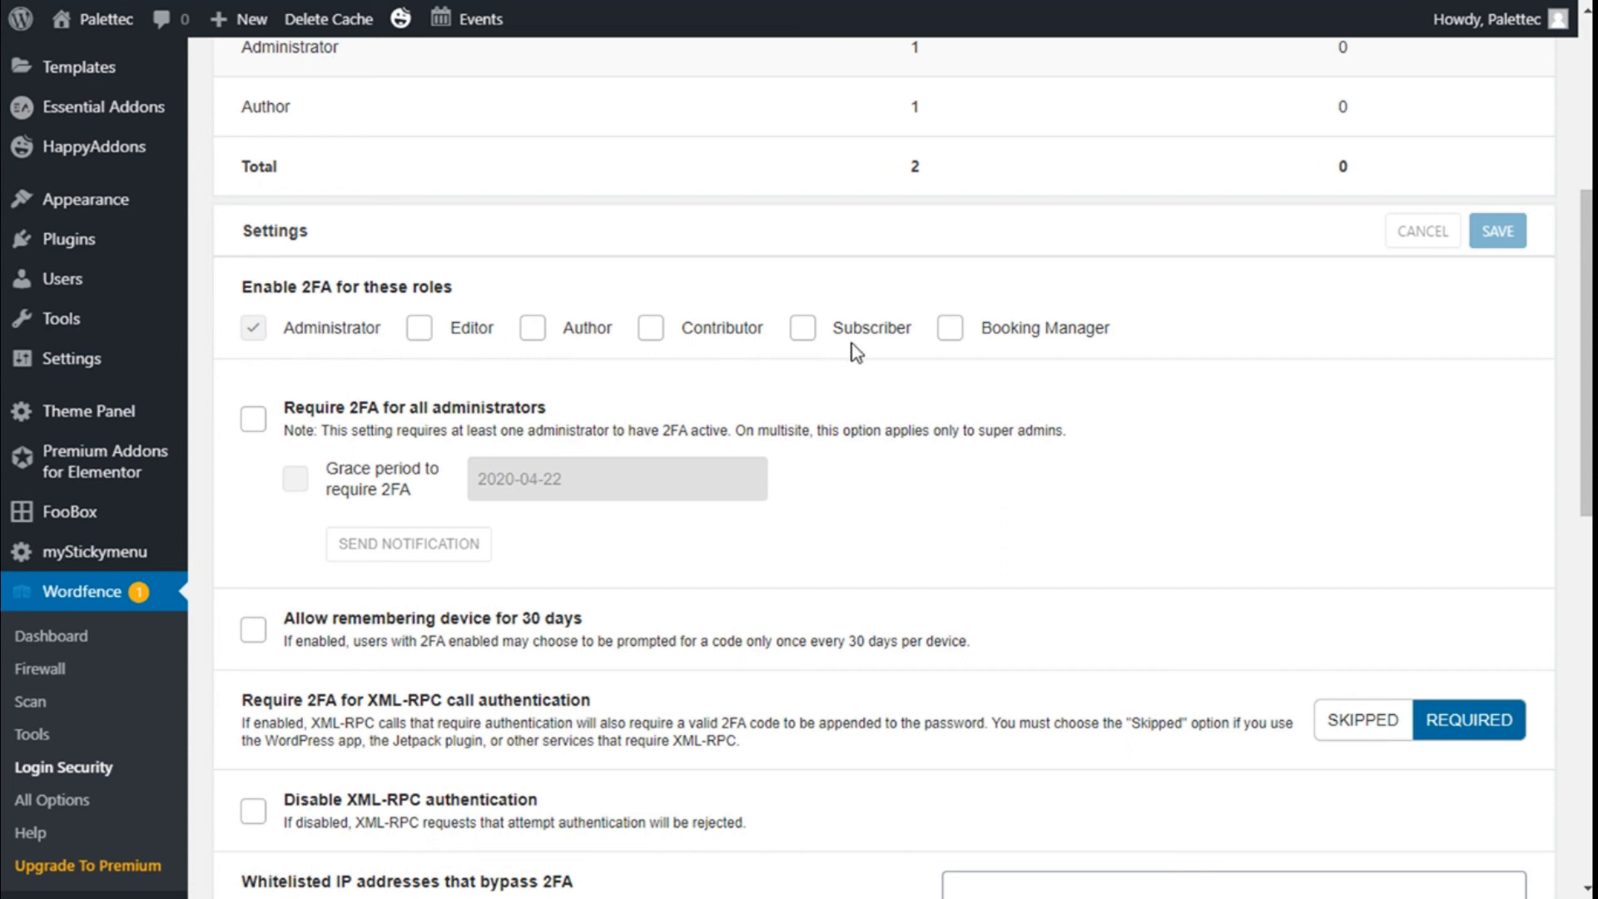
scroll(1066, 324, "down", 1)
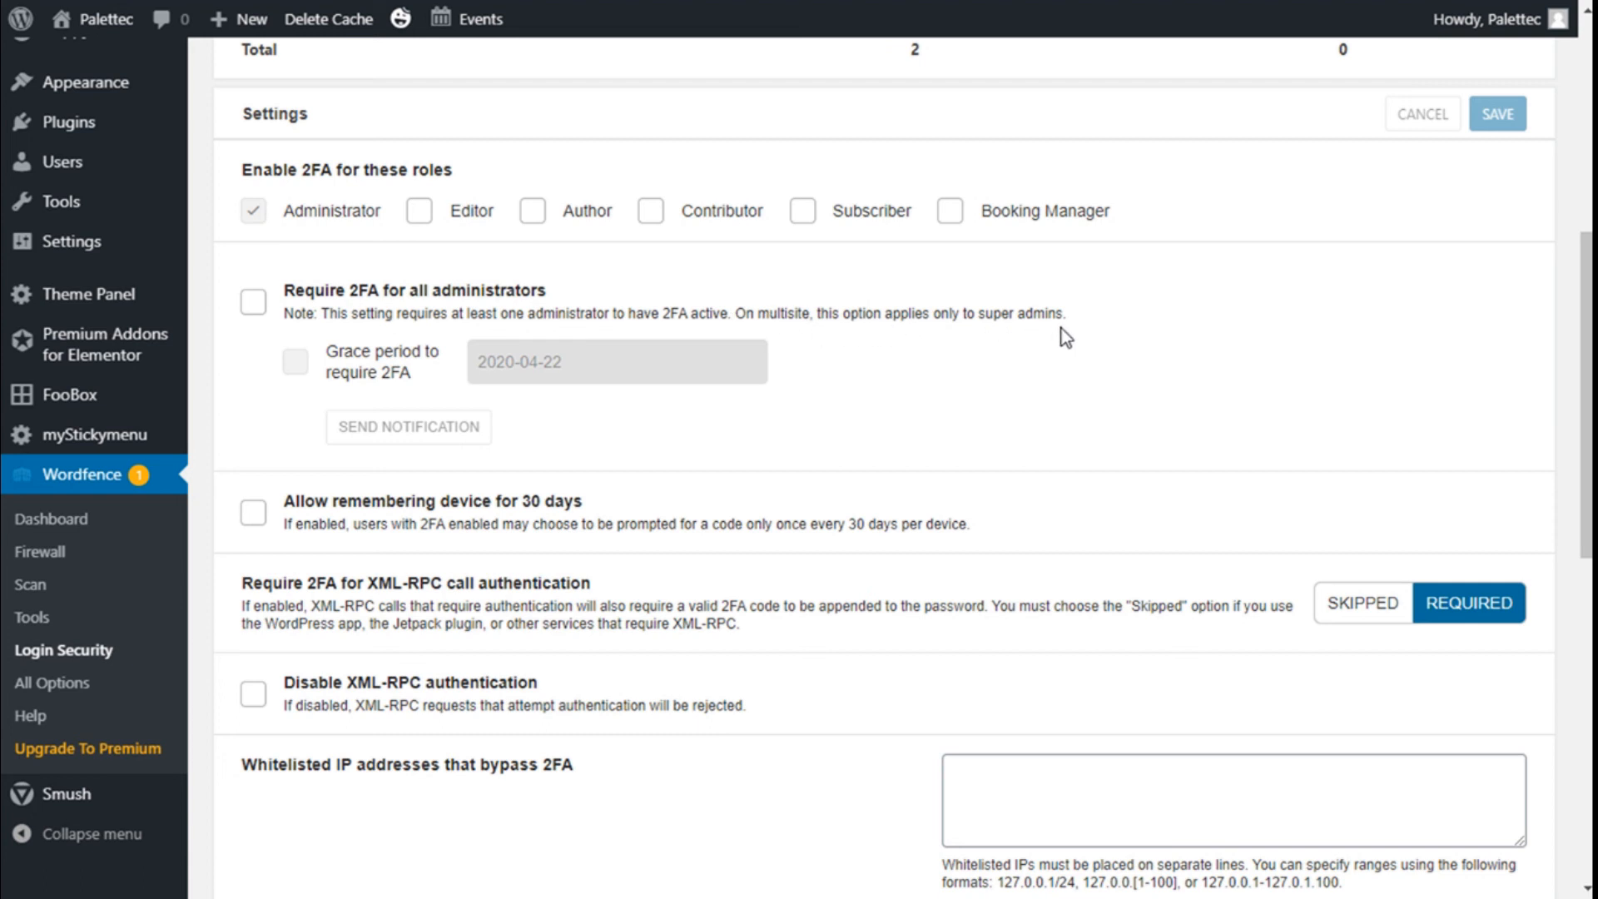
scroll(1065, 337, "down", 2)
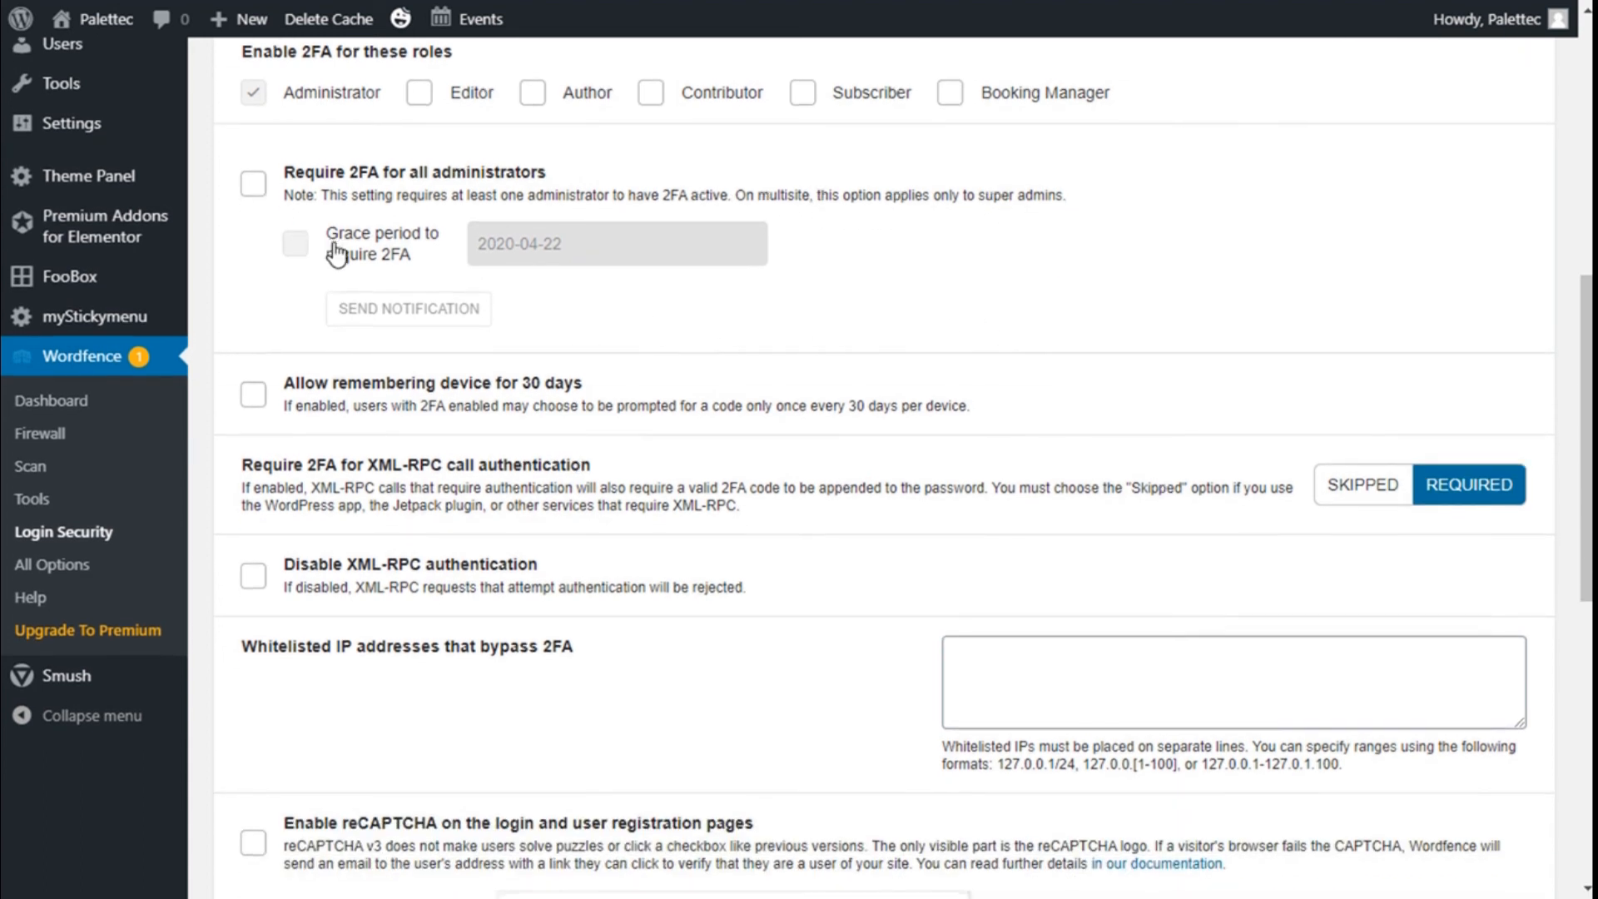
Step: Review the options for remembering devices for 30 days, XML-RPC authentication, and whitelisted IP addresses that bypass 2FA
scroll(358, 291, "down", 3)
scroll(417, 374, "up", 2)
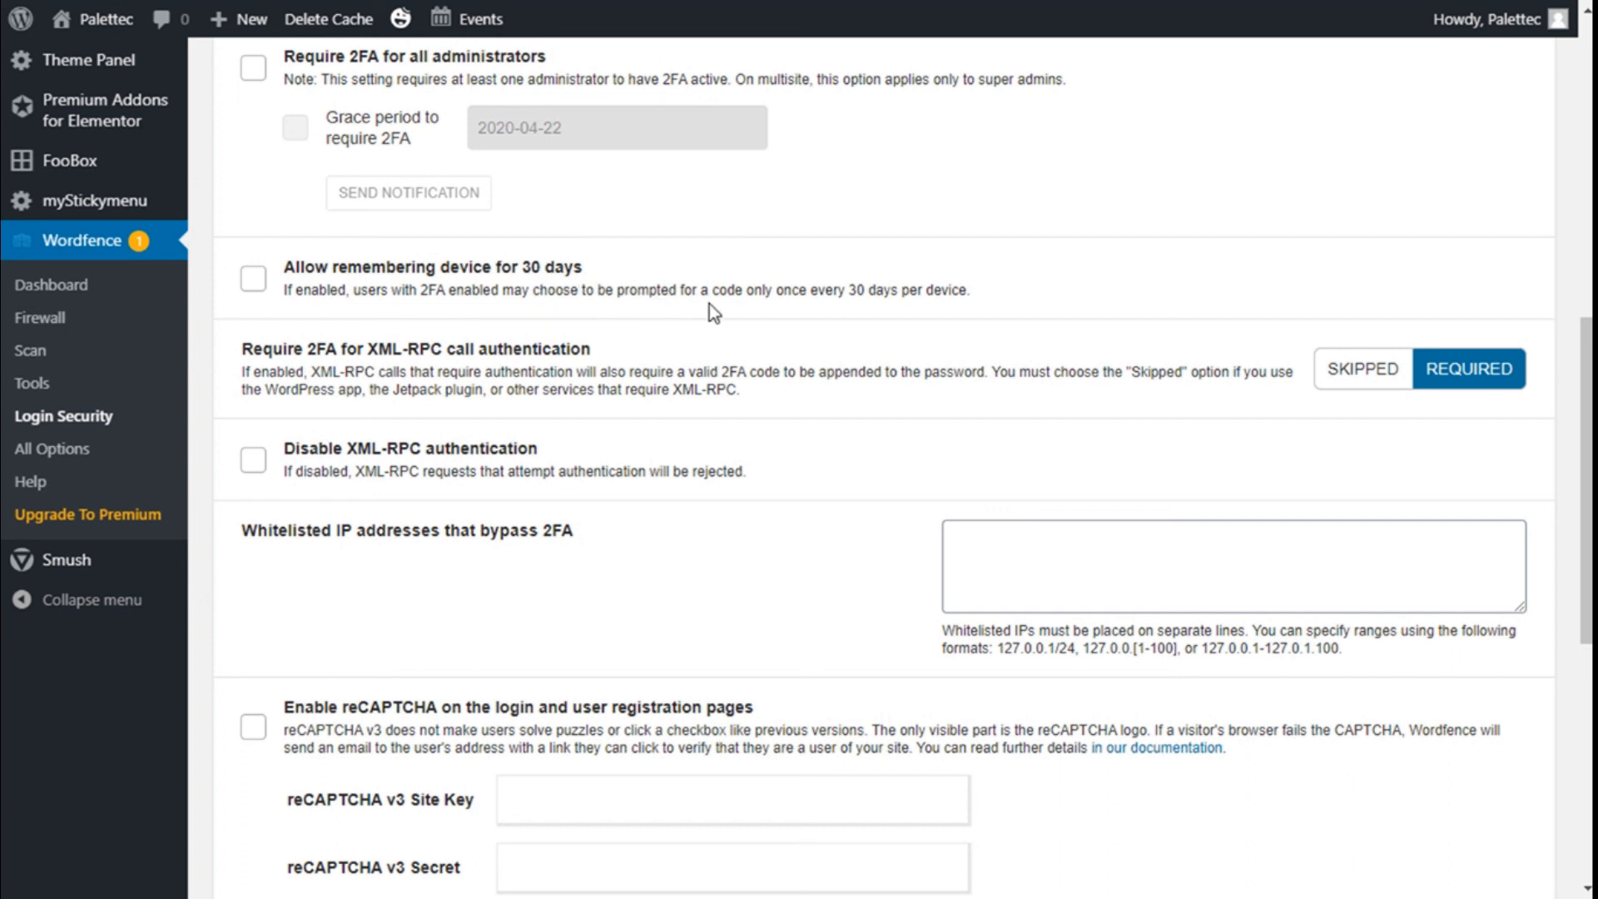
scroll(648, 308, "down", 2)
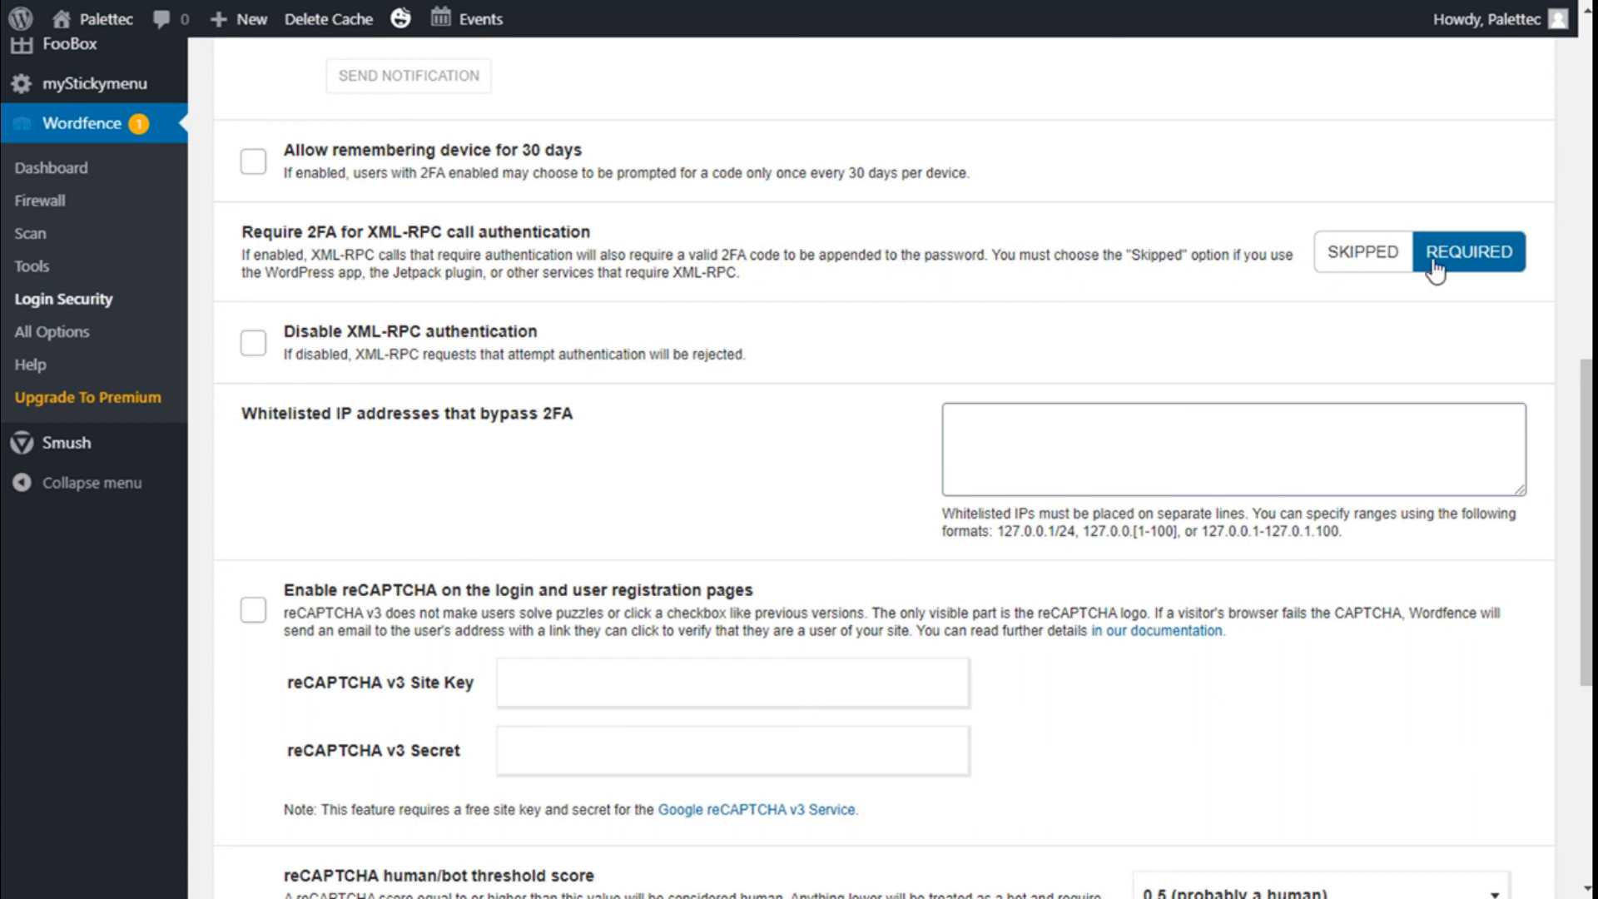
scroll(955, 231, "down", 2)
scroll(951, 223, "down", 1)
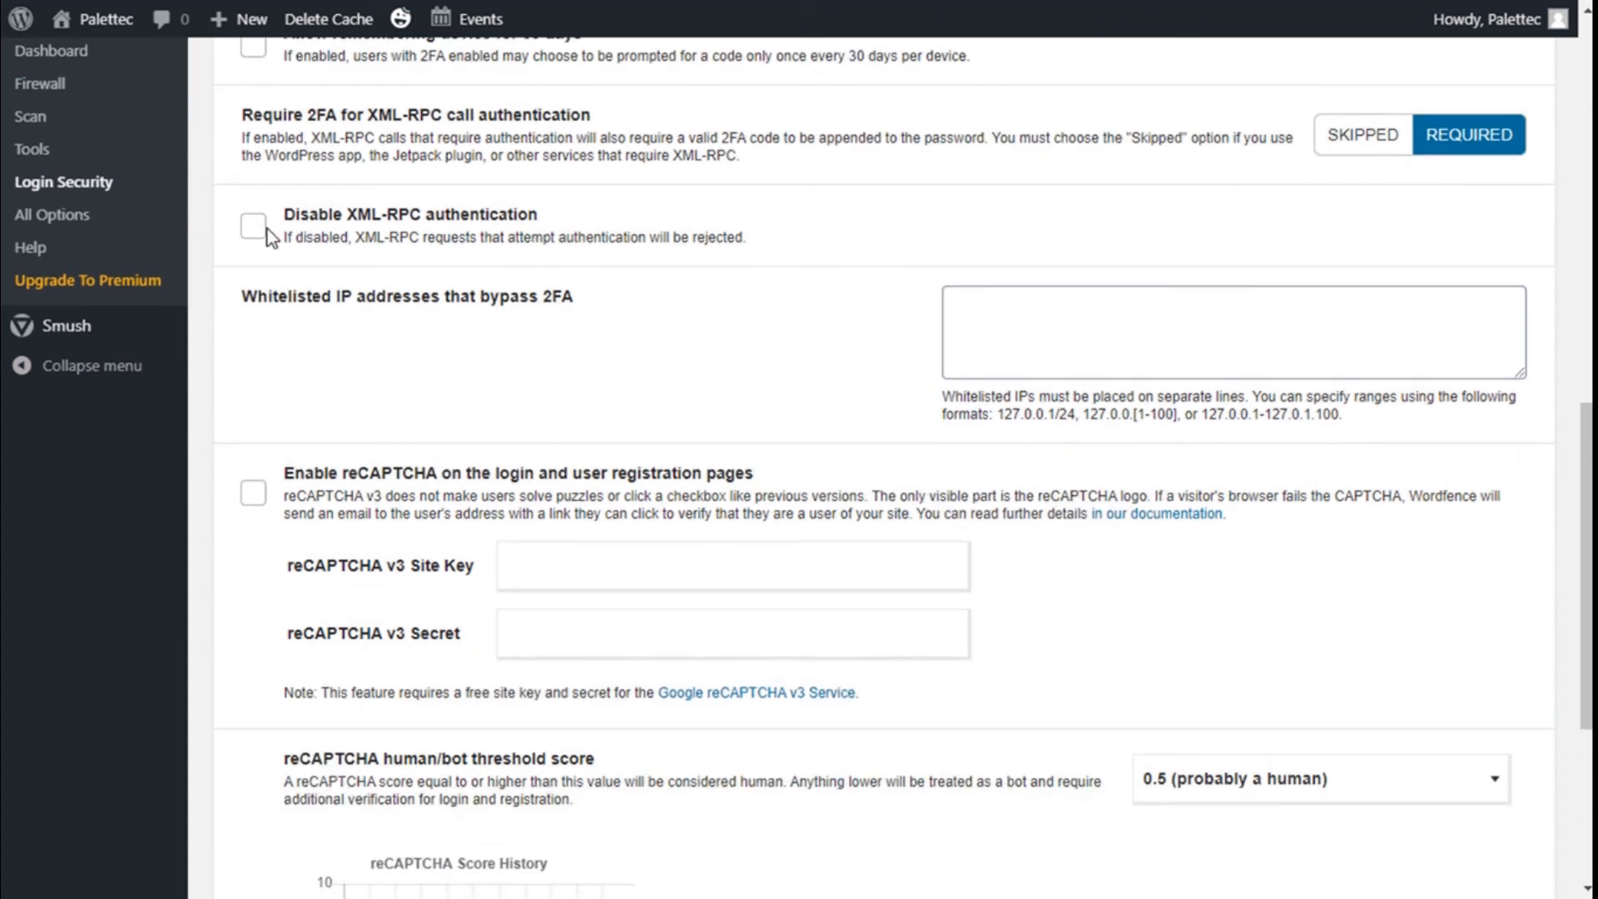
scroll(516, 220, "down", 2)
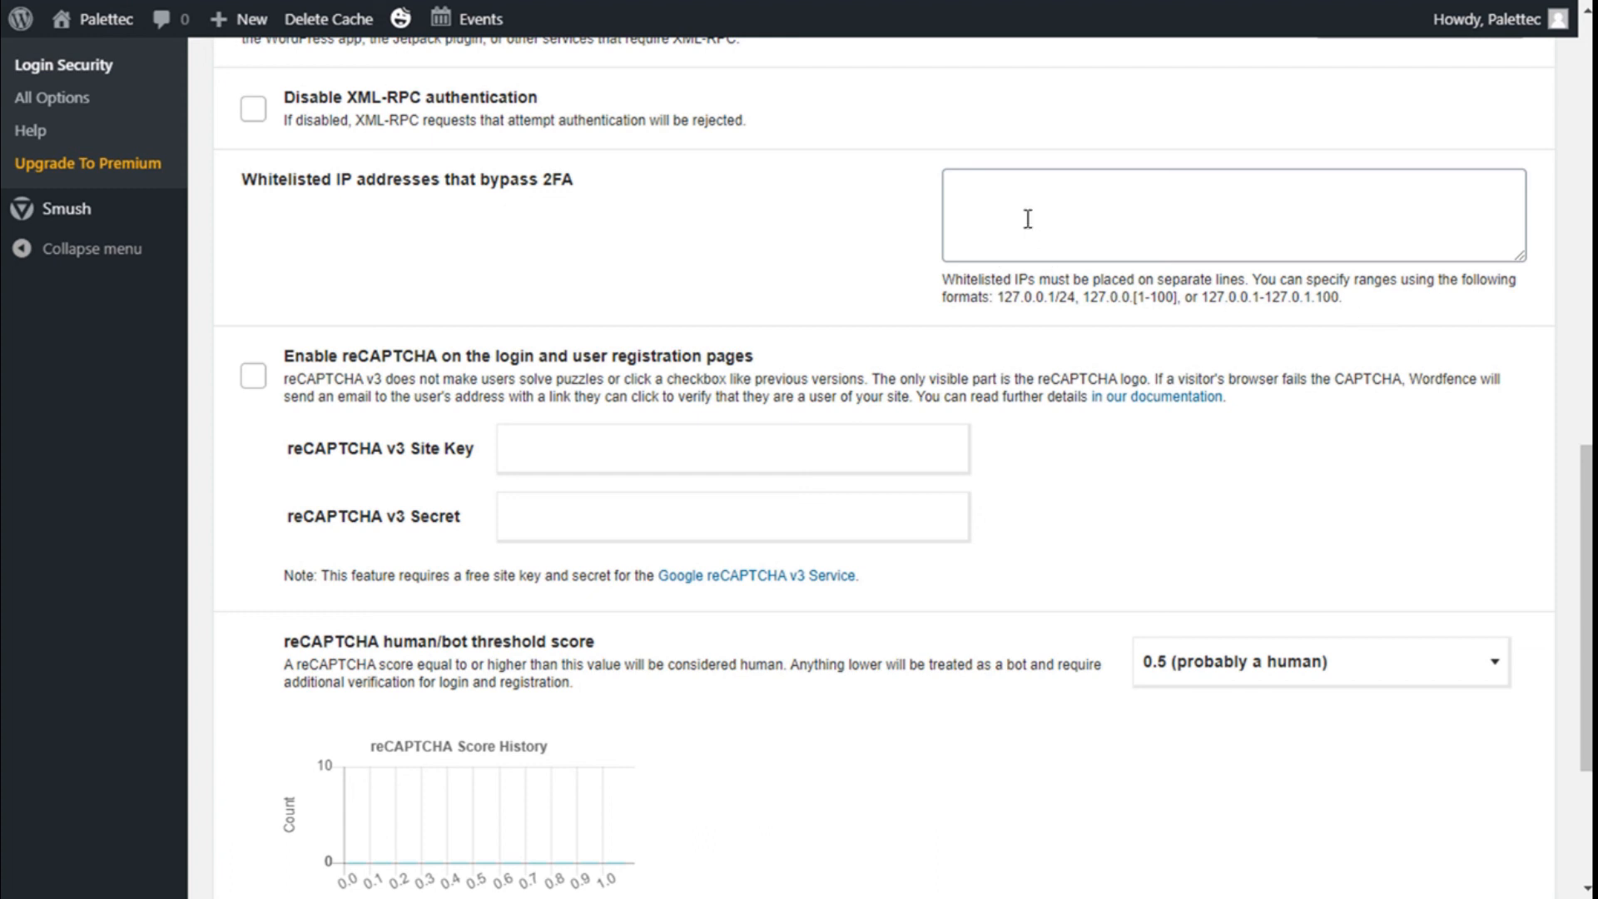
Step: Examine the reCAPTCHA settings, including the available human/bot threshold scores, test mode, and the option to delete data on deactivation
scroll(582, 241, "down", 2)
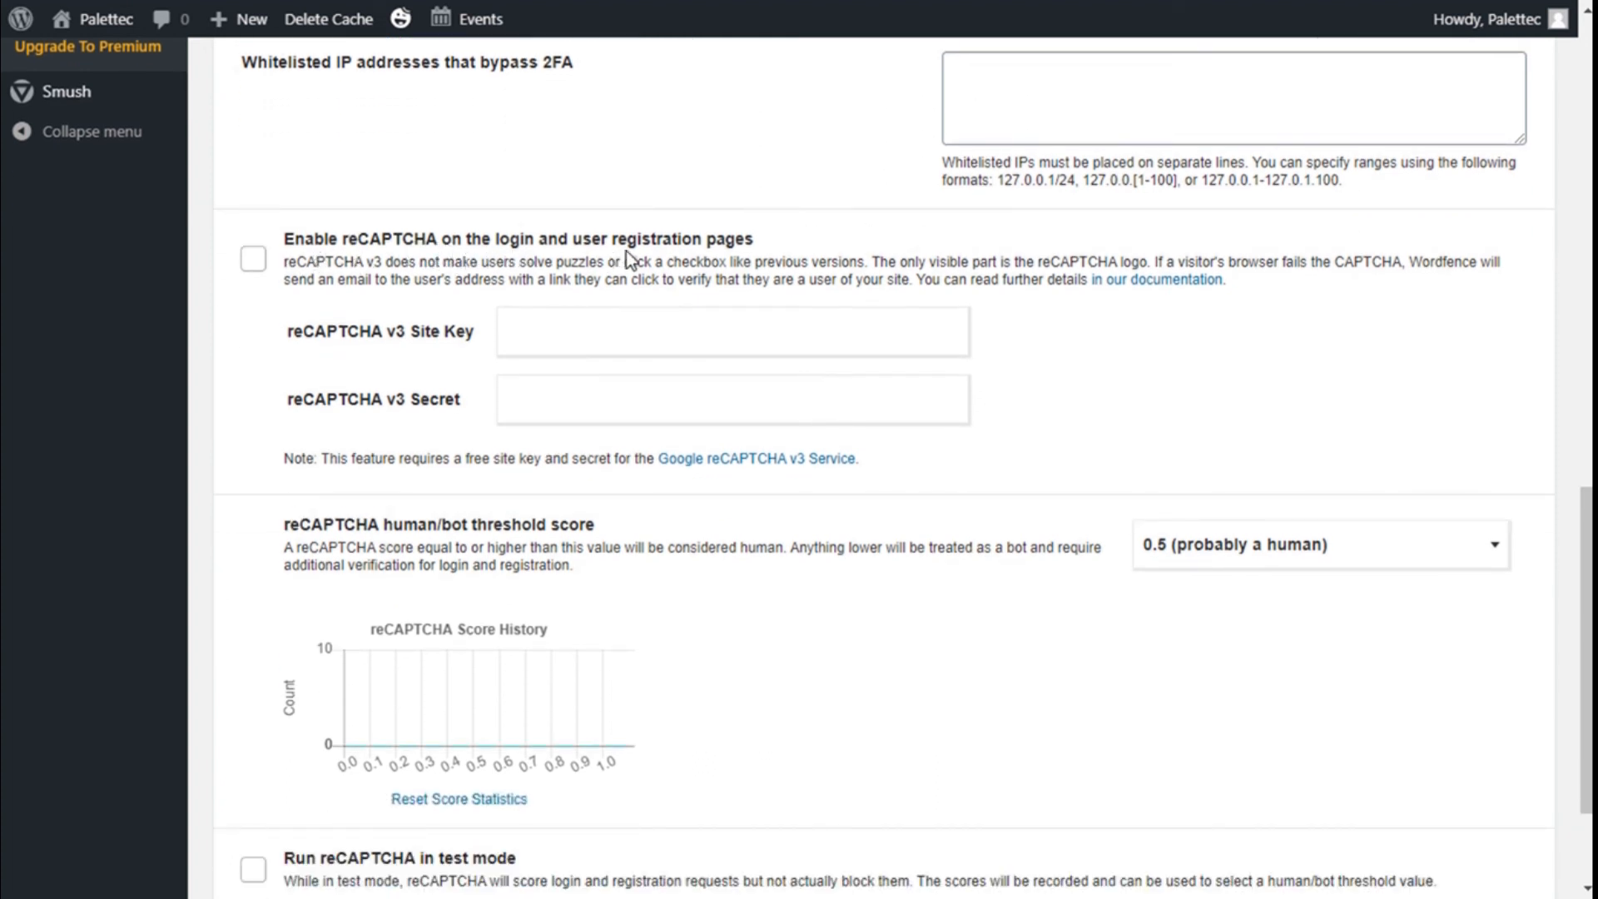
scroll(380, 253, "down", 3)
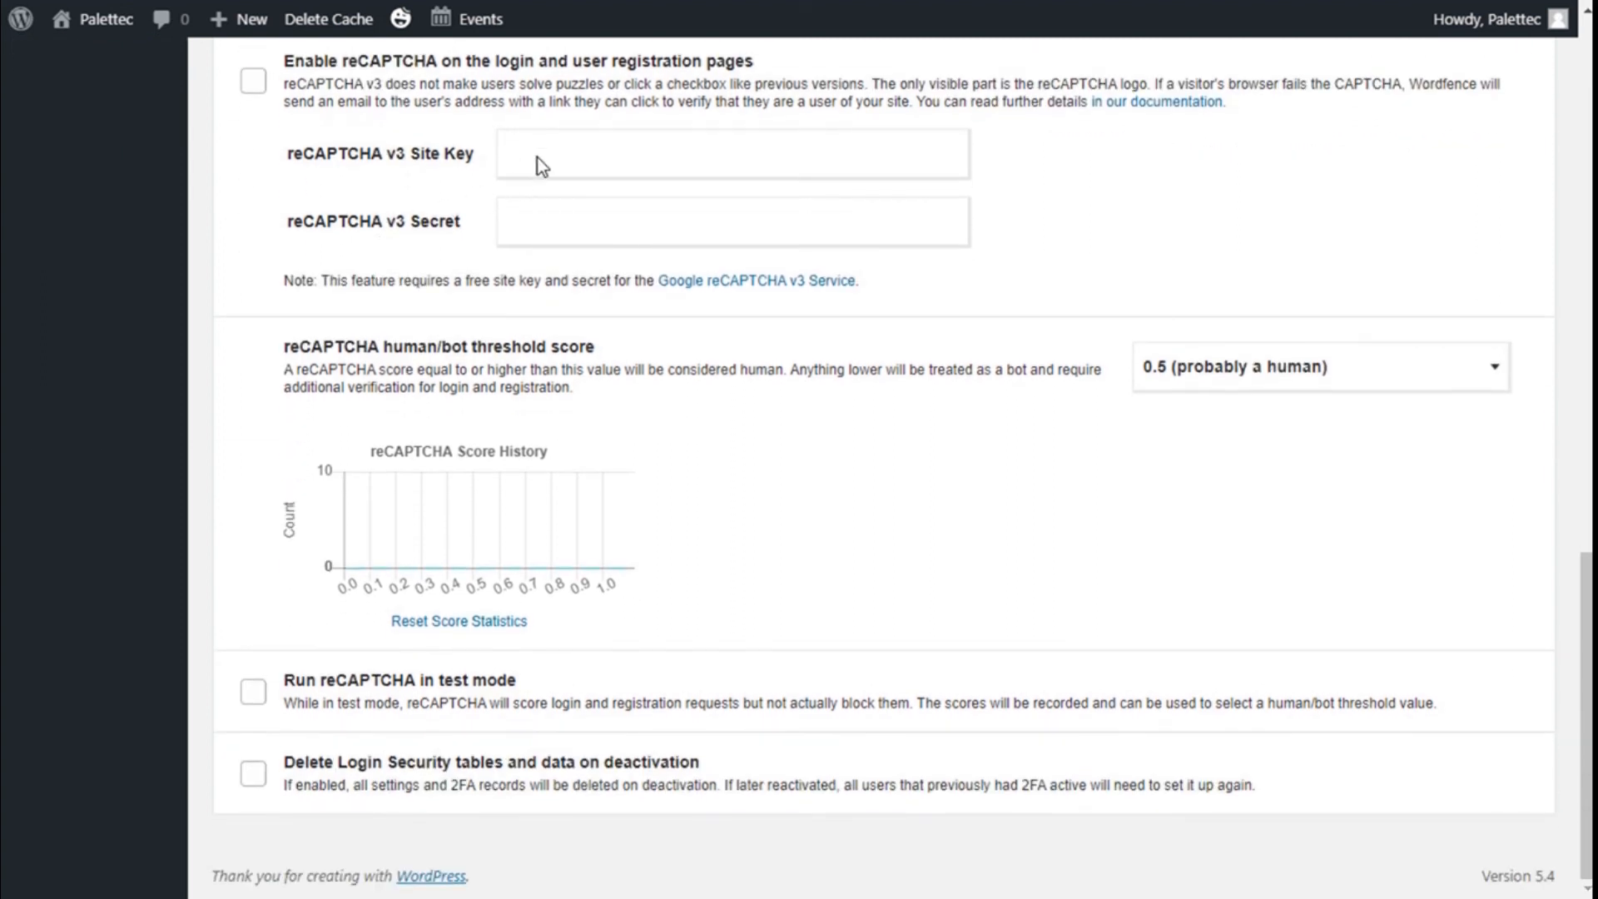
scroll(428, 221, "up", 2)
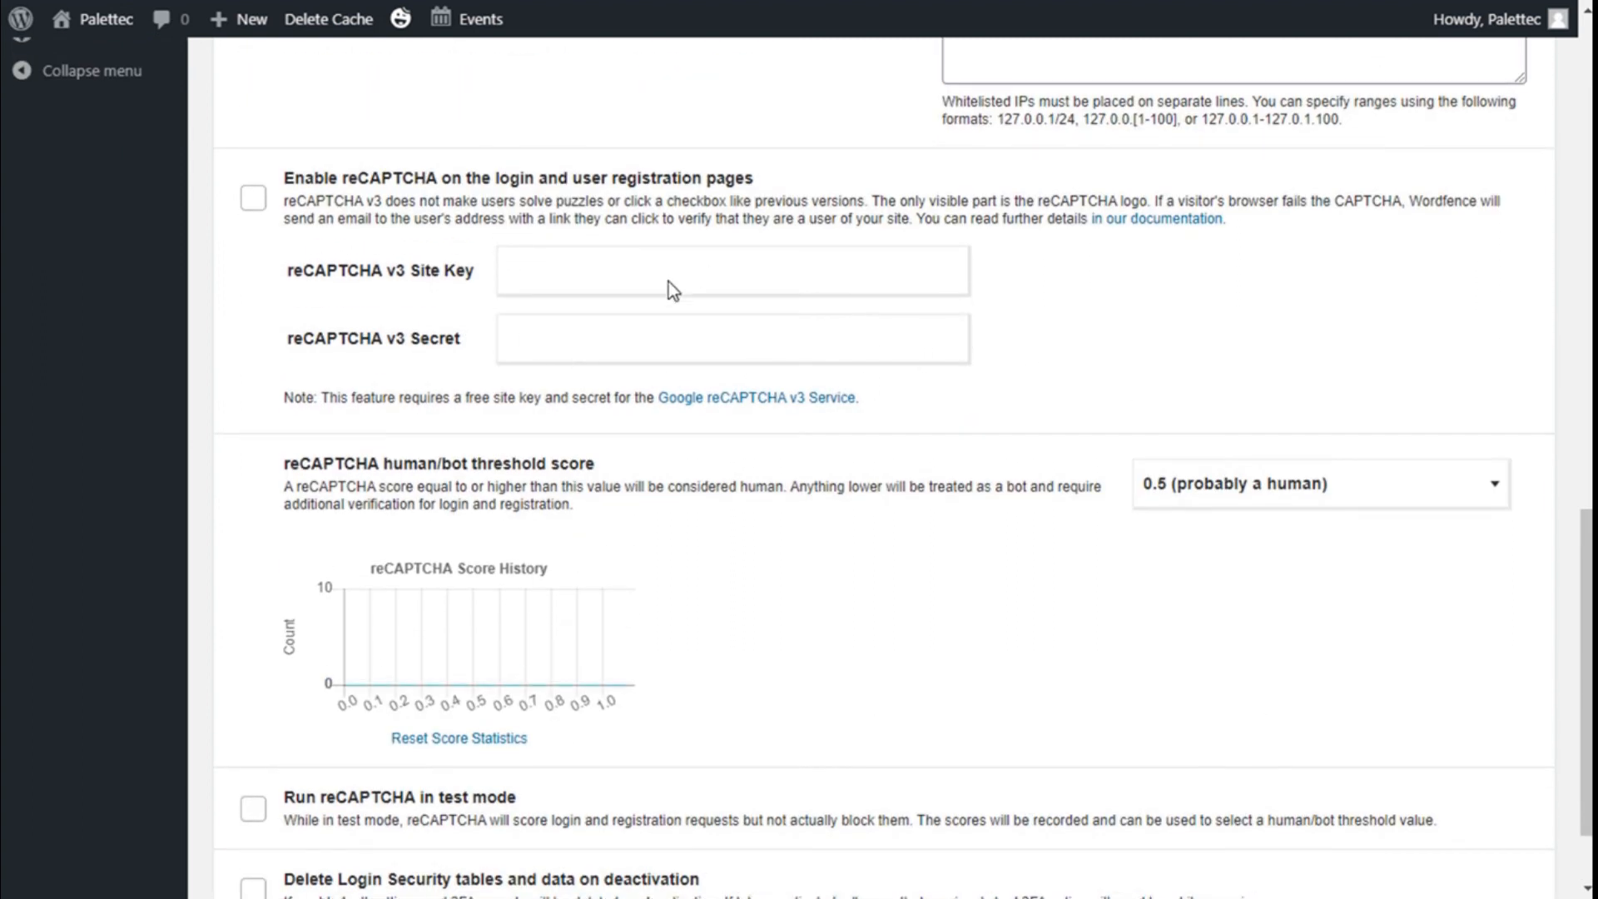
scroll(453, 318, "down", 2)
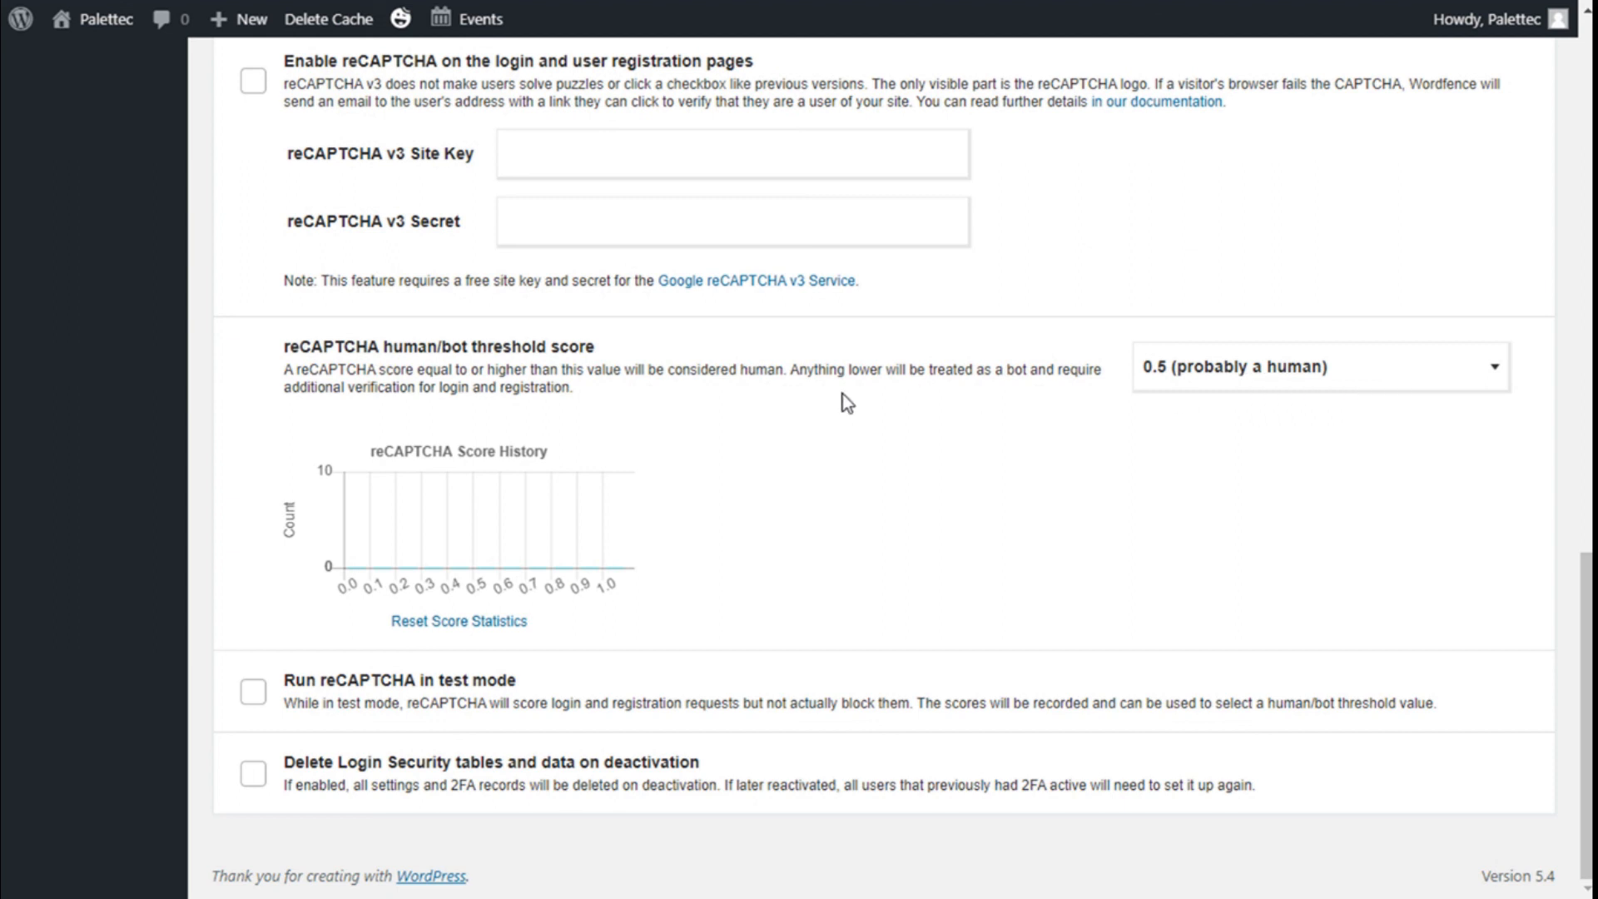
left_click(1199, 398)
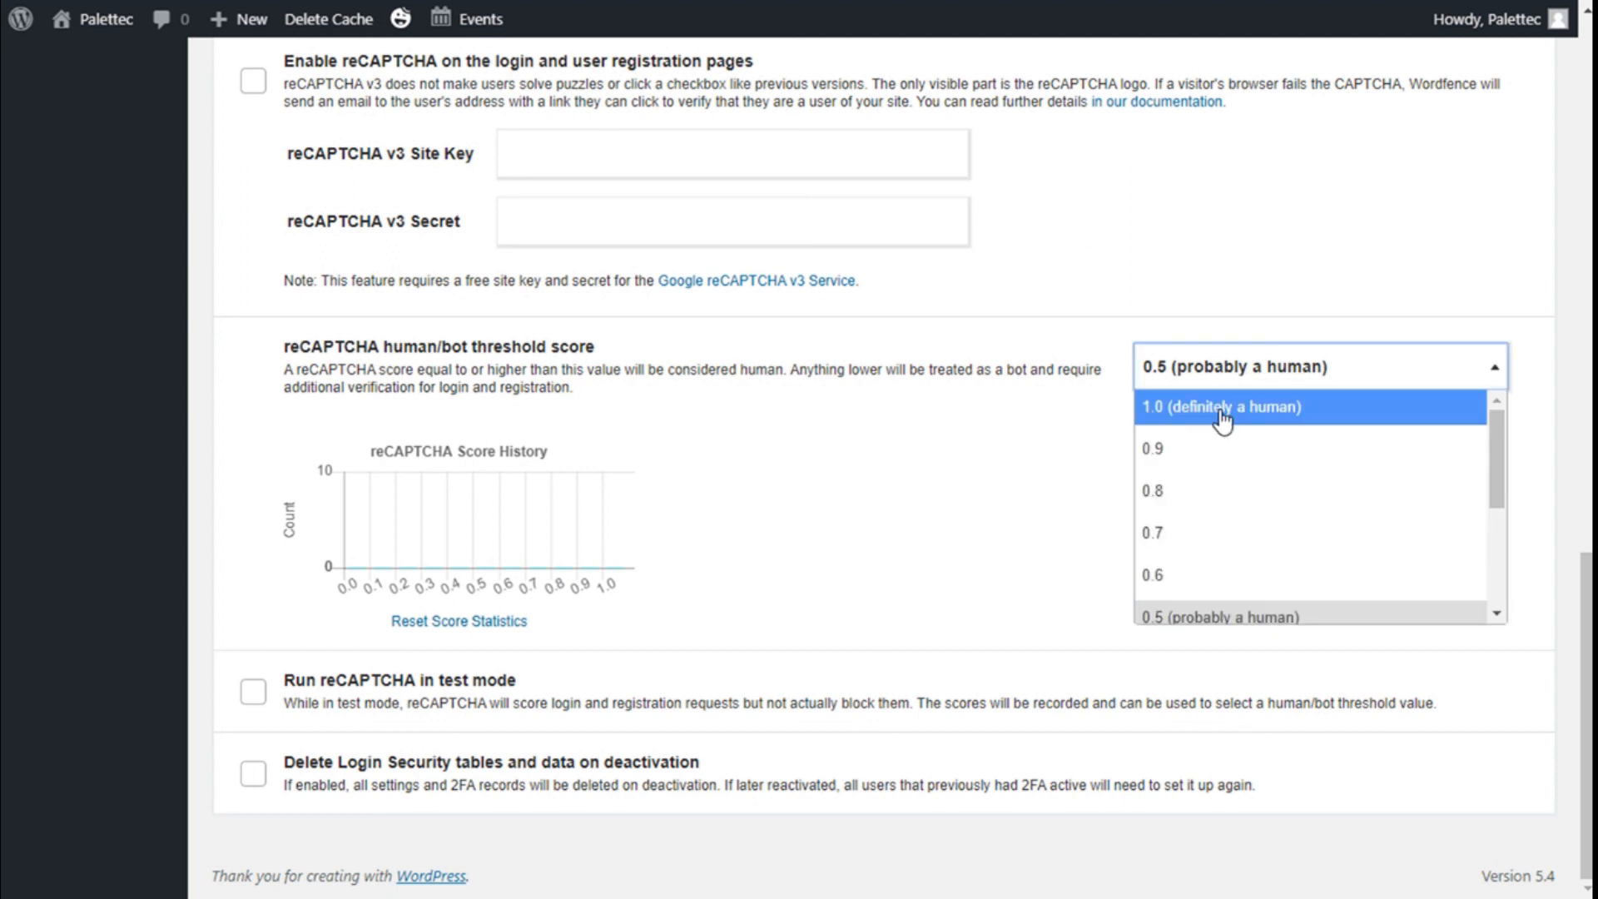
left_click(922, 390)
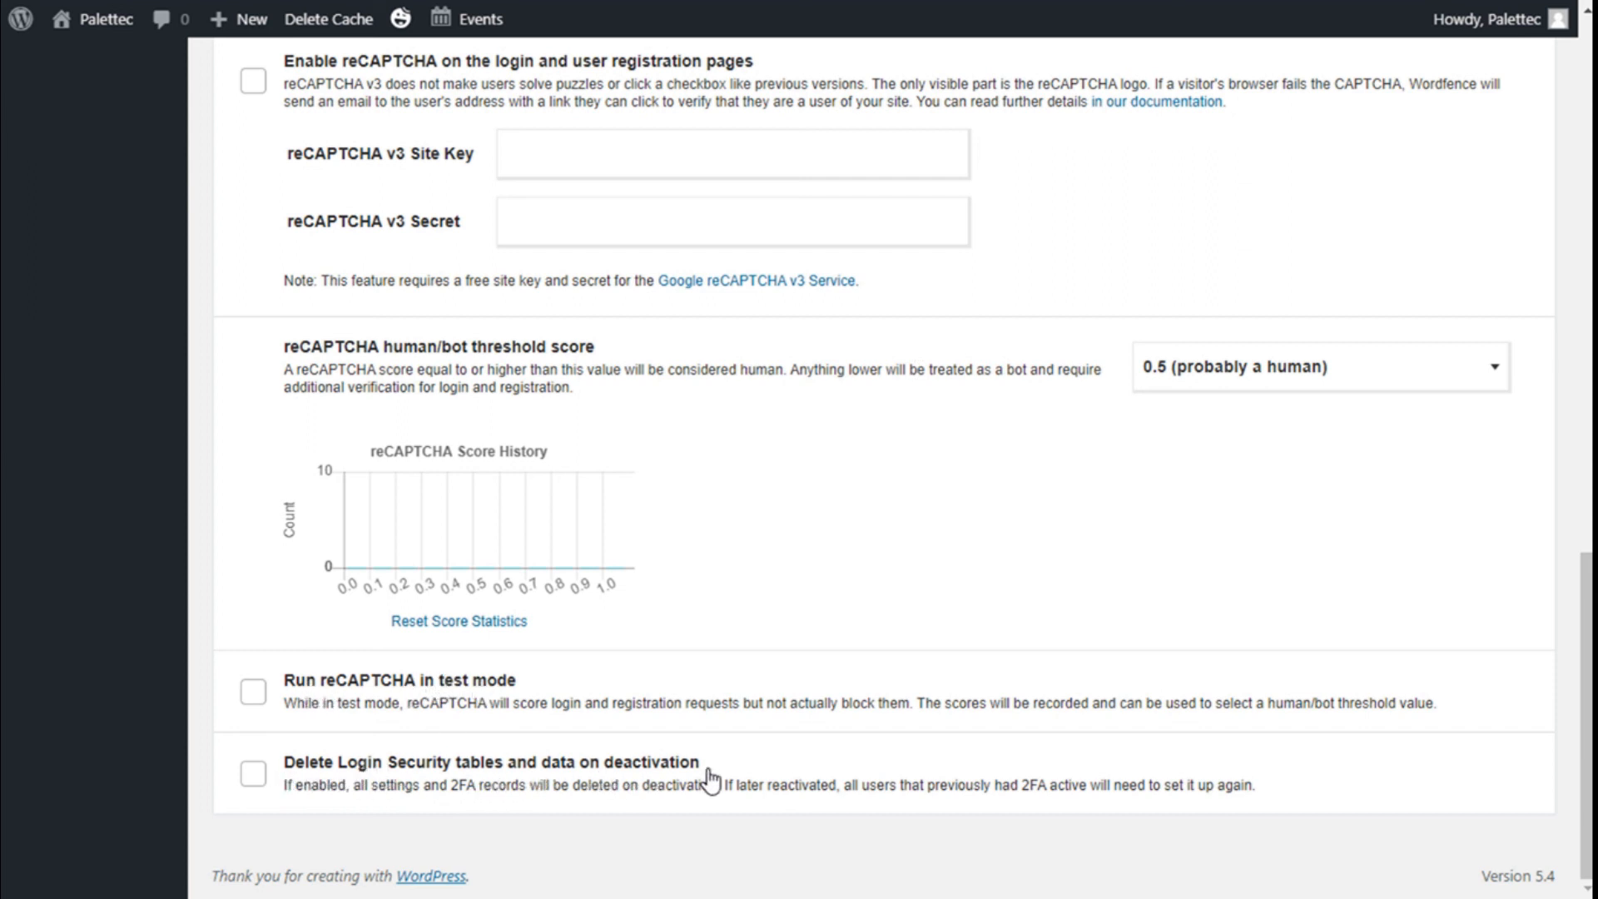
scroll(719, 780, "up", 6)
scroll(719, 779, "up", 10)
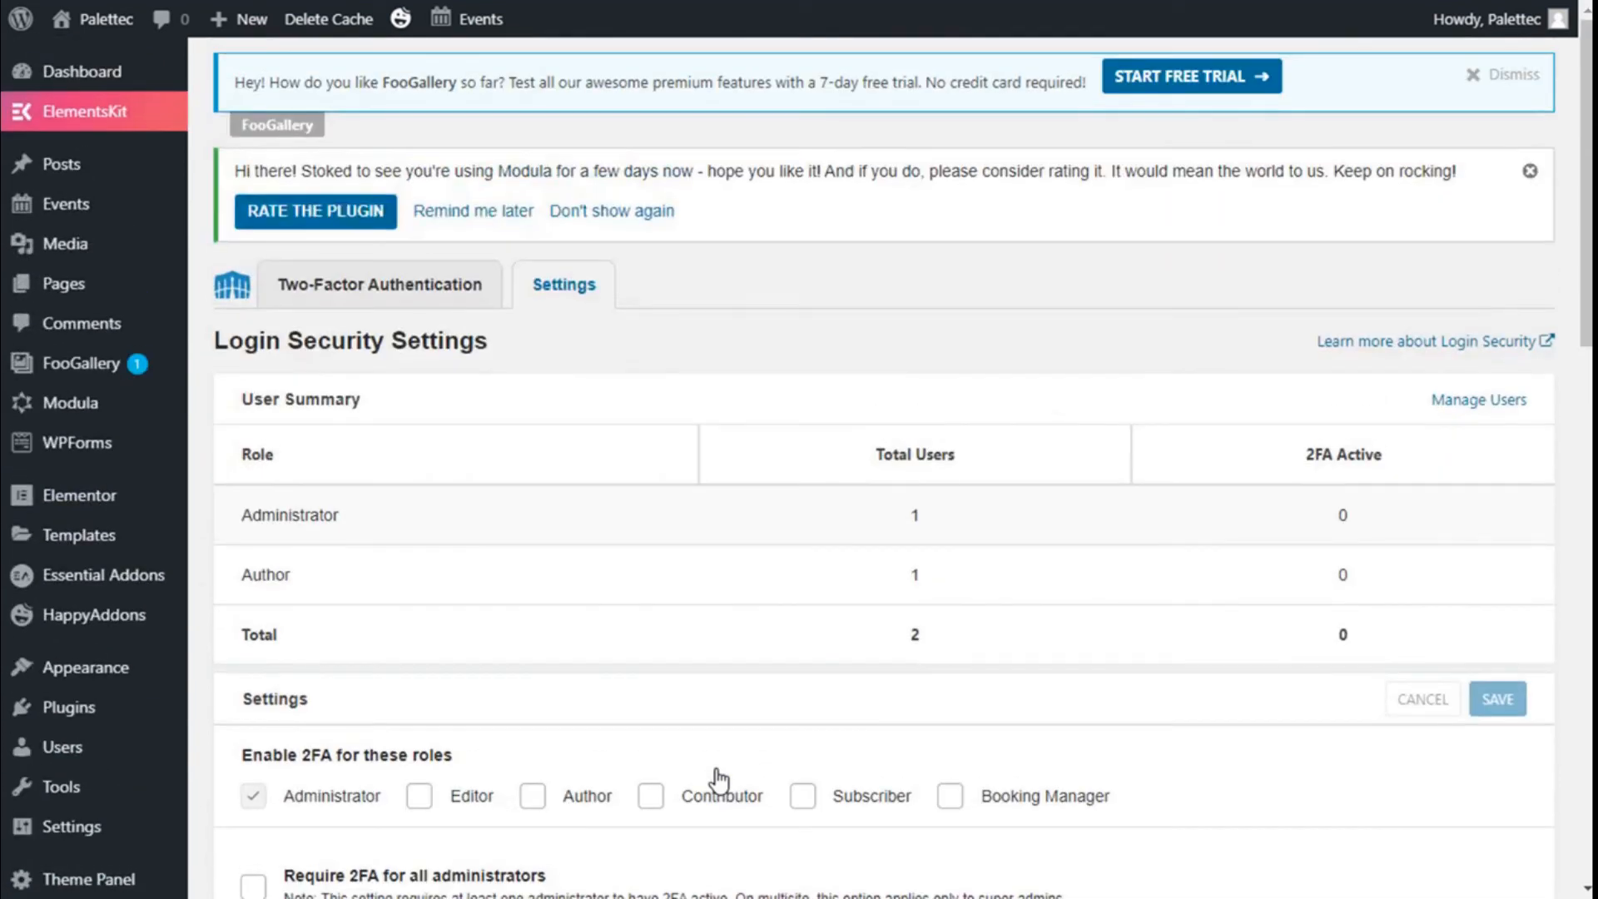
scroll(190, 514, "down", 5)
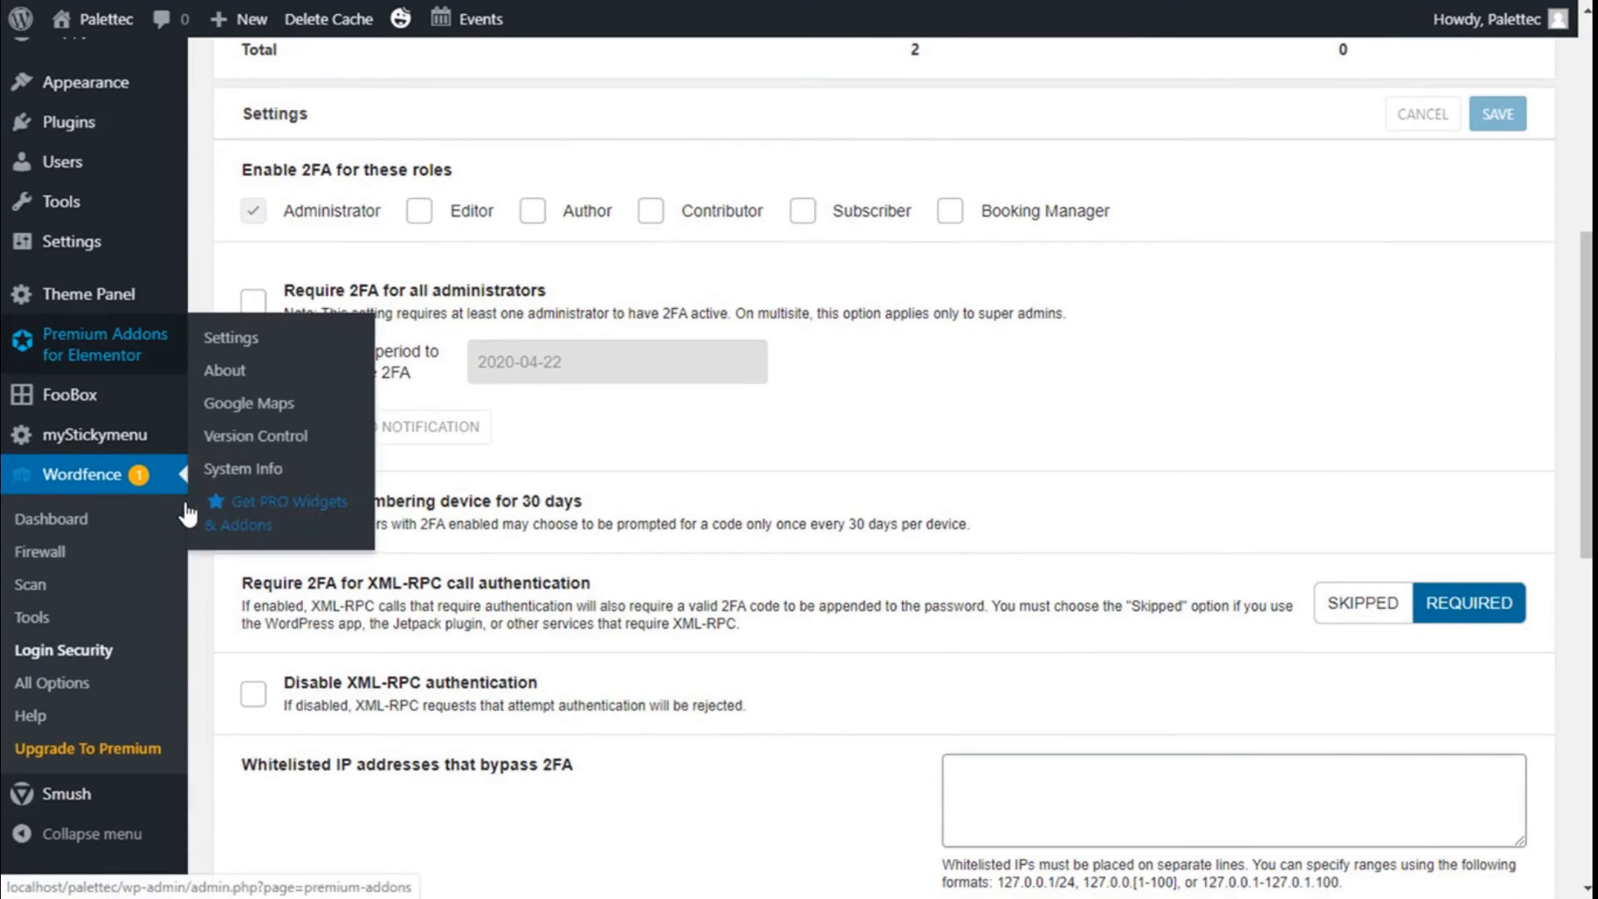
scroll(1135, 413, "up", 6)
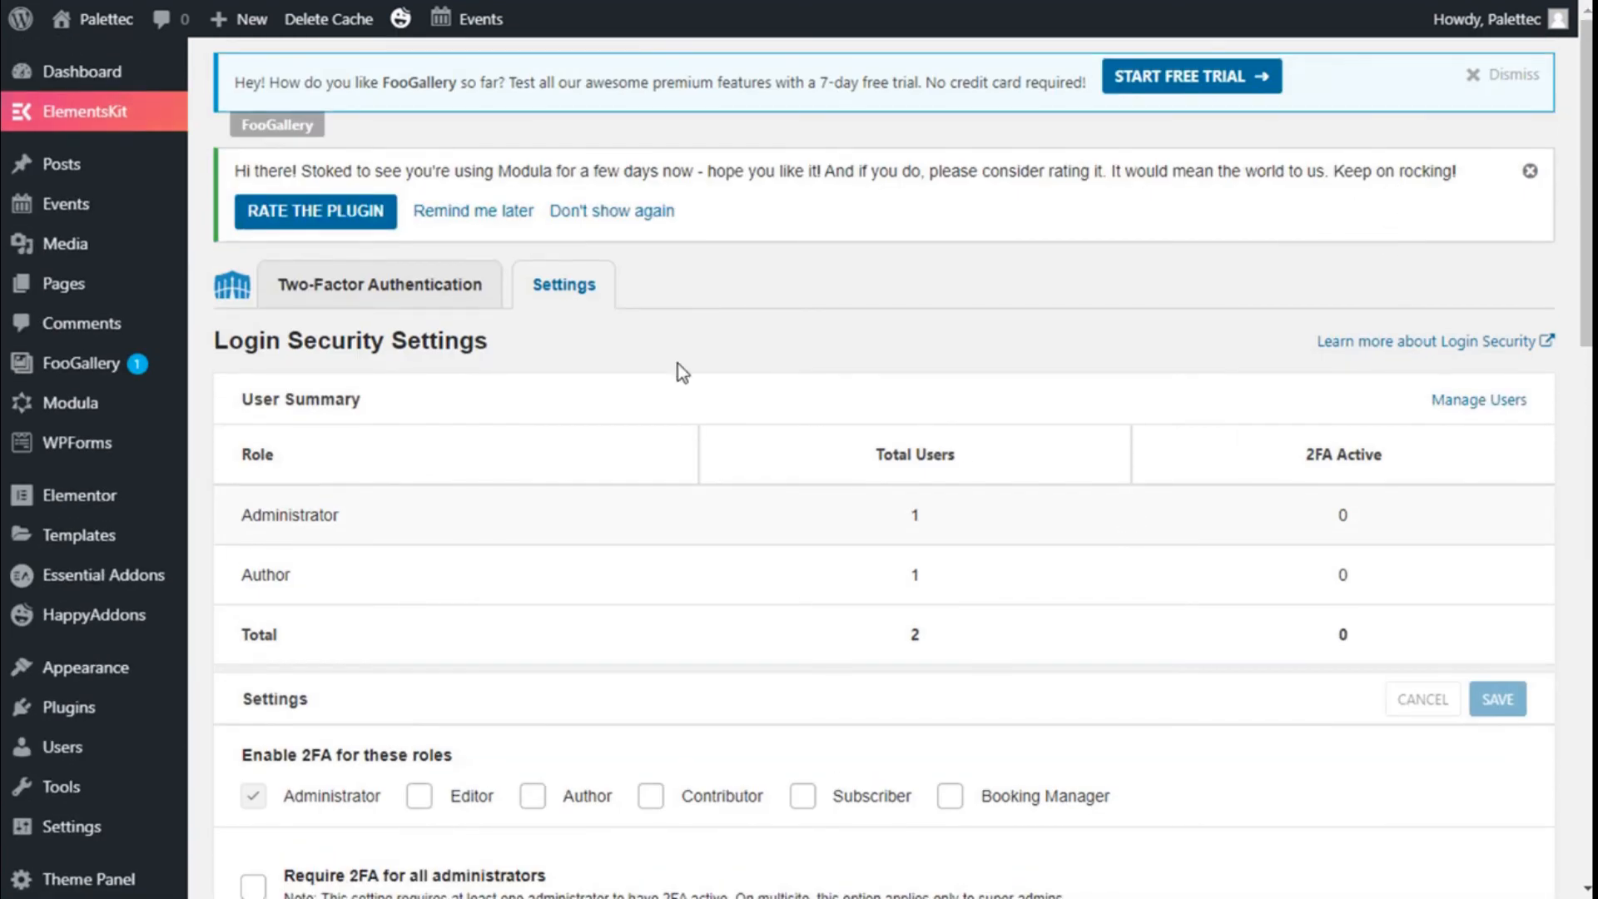
scroll(475, 549, "down", 7)
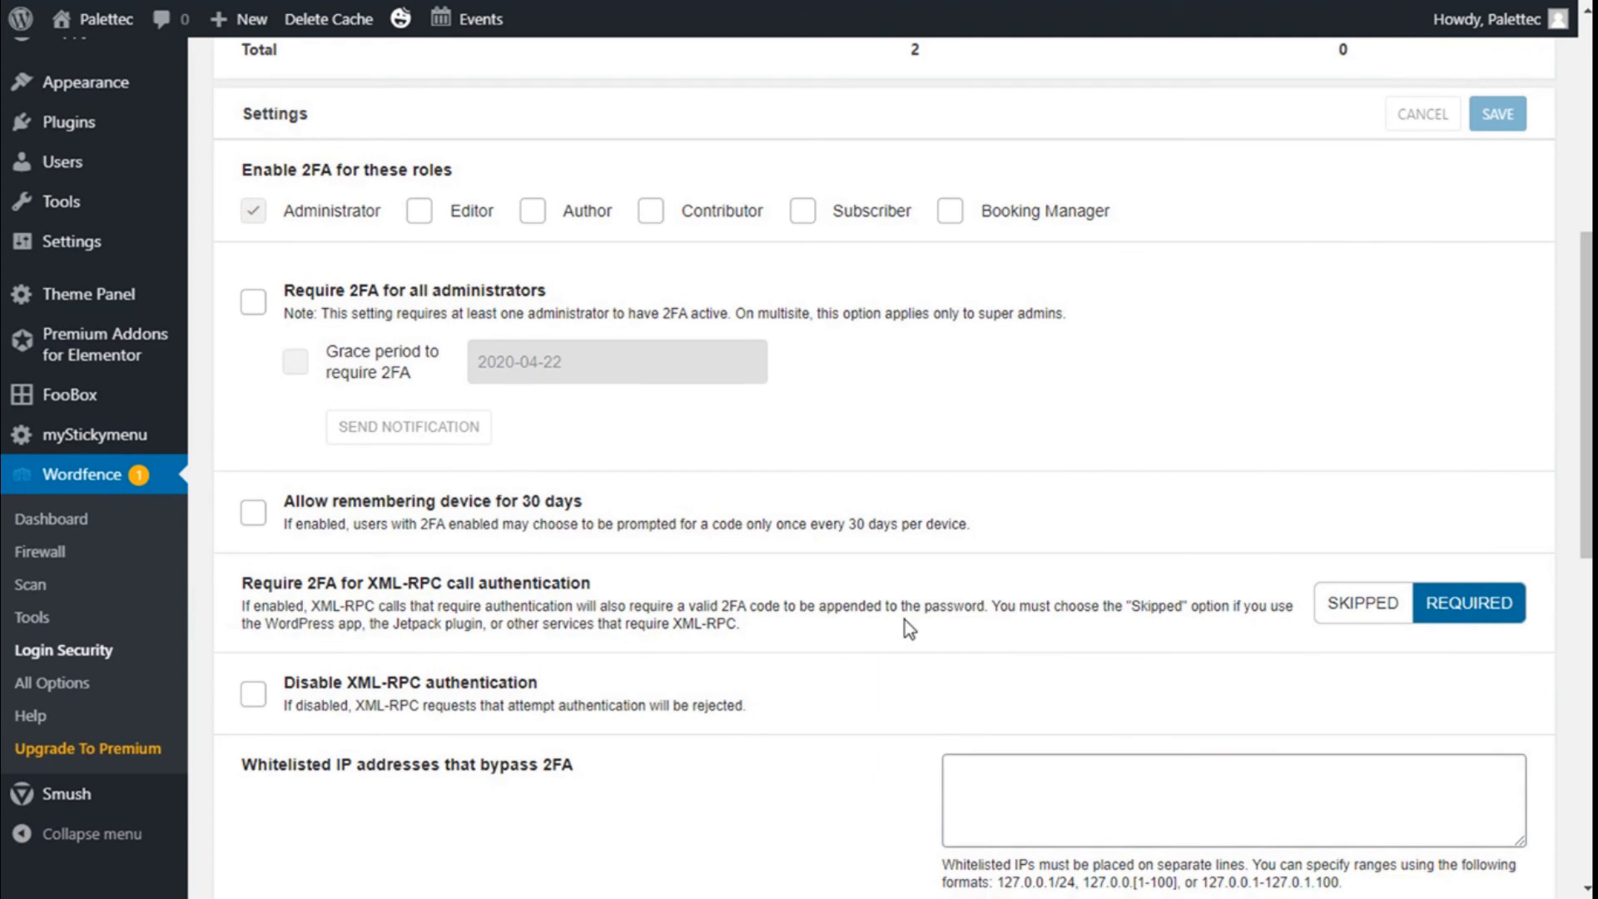